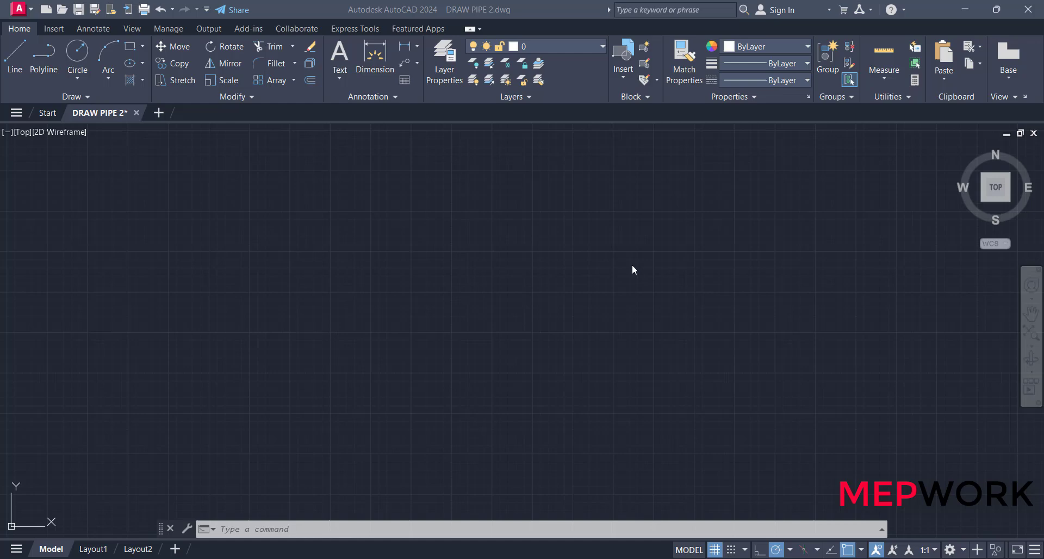
- Run MLSTYLE and create a new multiline style named WP based on STANDARD
left_click(526, 294)
type("mls")
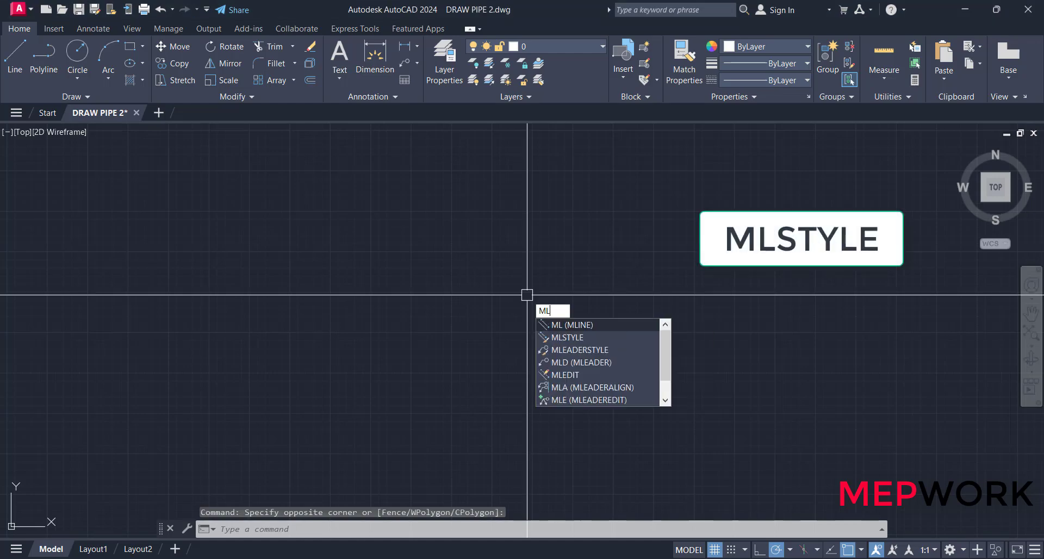
key("Down")
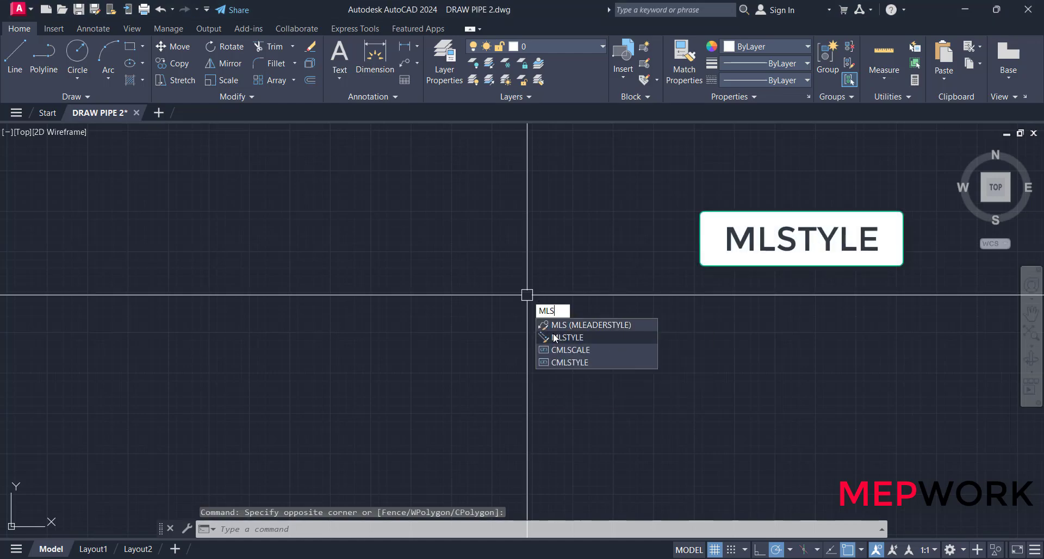
key("Return")
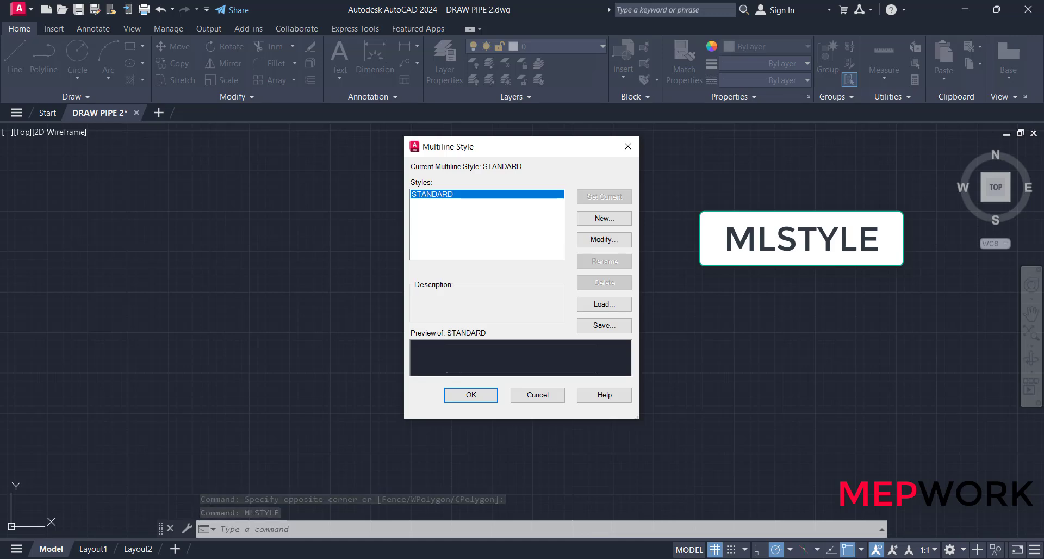
left_click(594, 219)
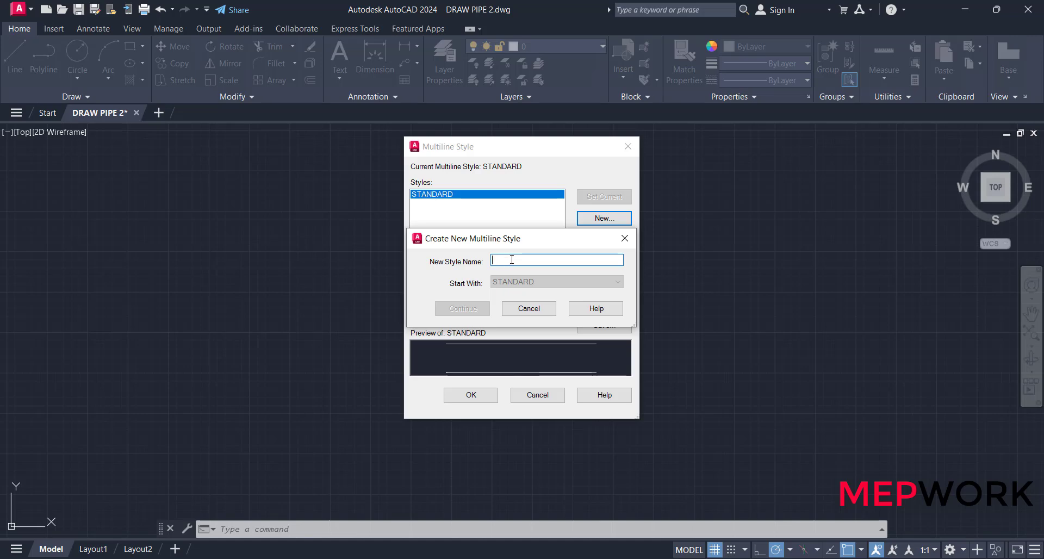
type("WP")
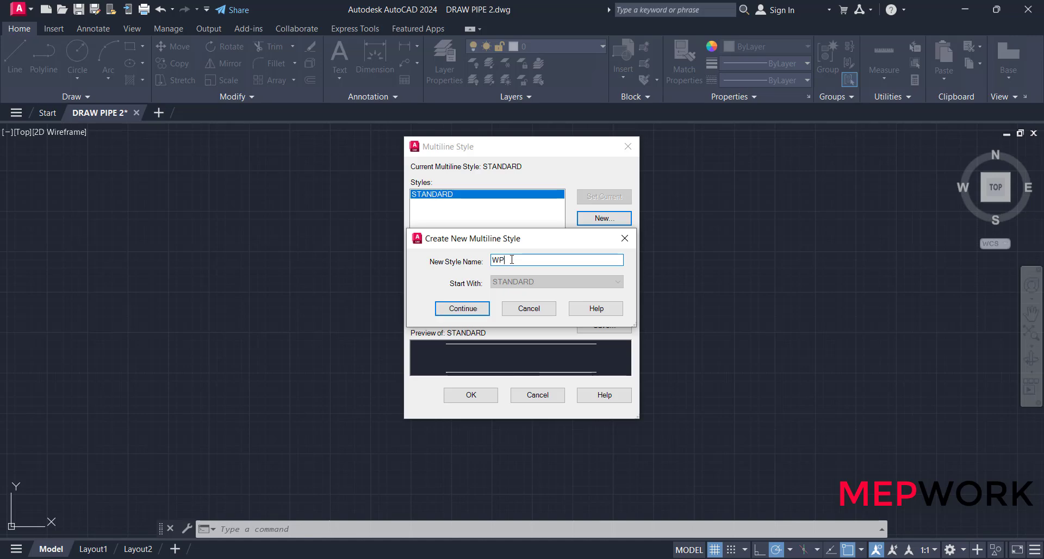
left_click(462, 308)
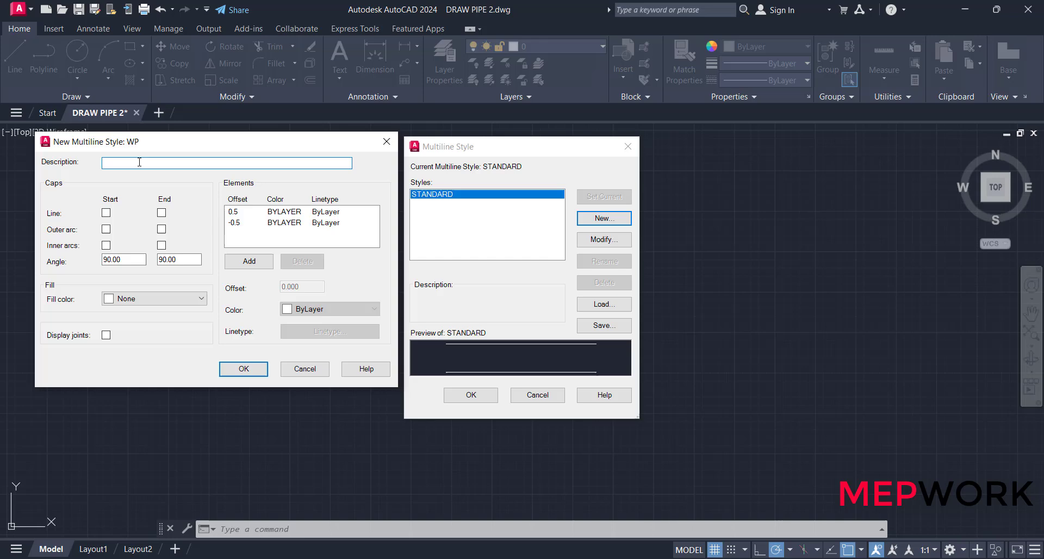
- Enter 'WASTE WATER PIPE' as the WP style's description
type("W")
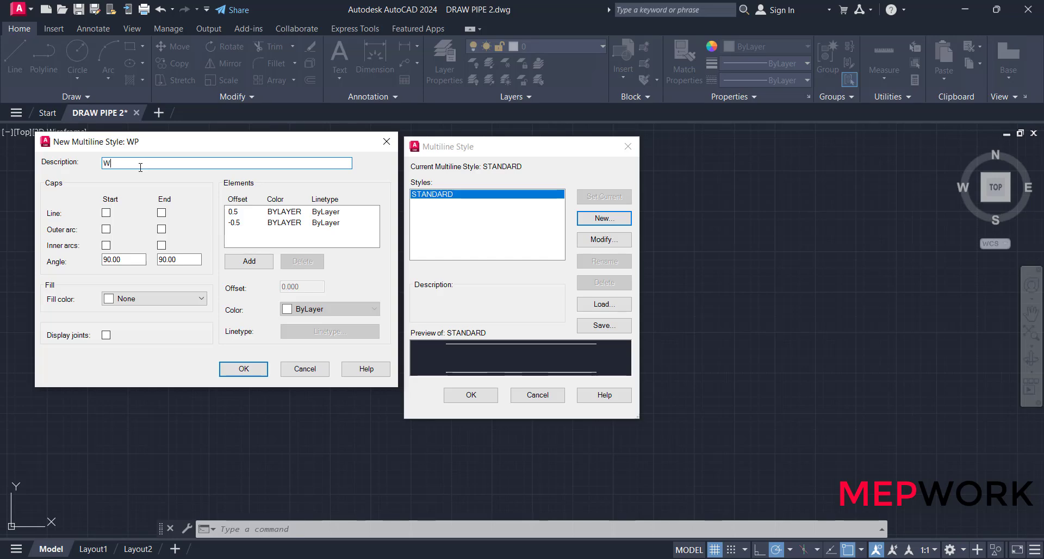
type("ASTE")
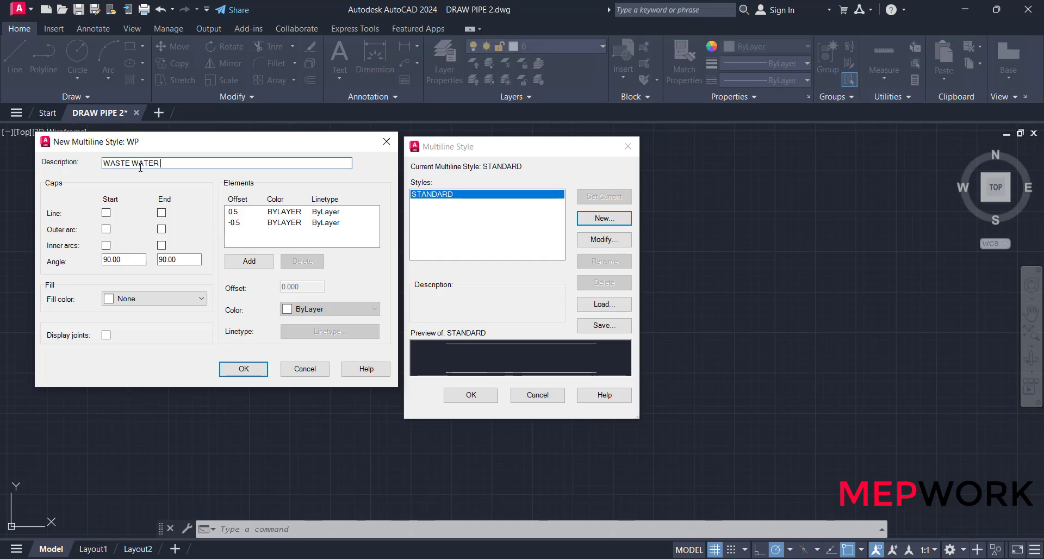
type("WATER PIPE")
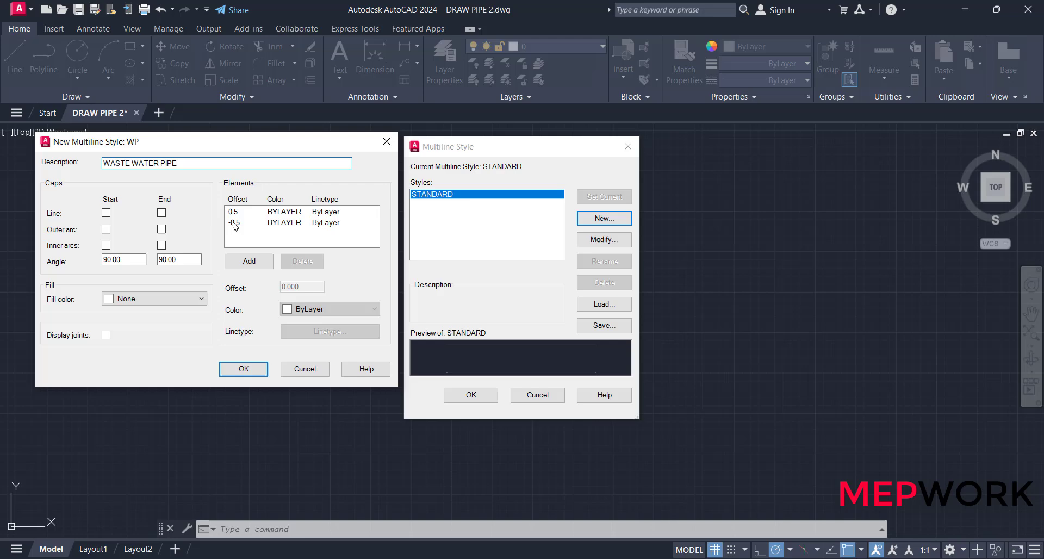
- Add a new line element at offset 0 and colour it white
left_click(247, 262)
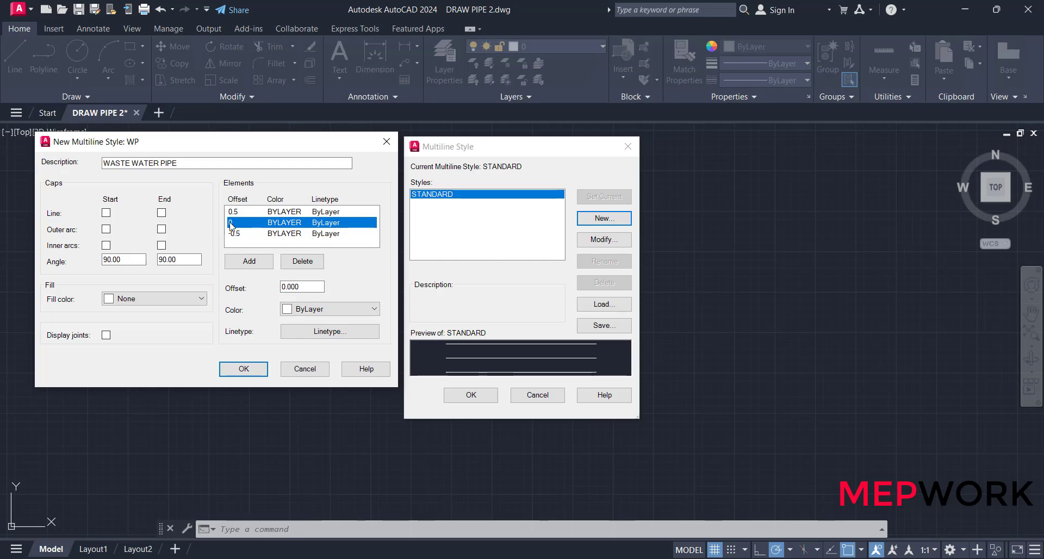
left_click(284, 287)
left_click(305, 309)
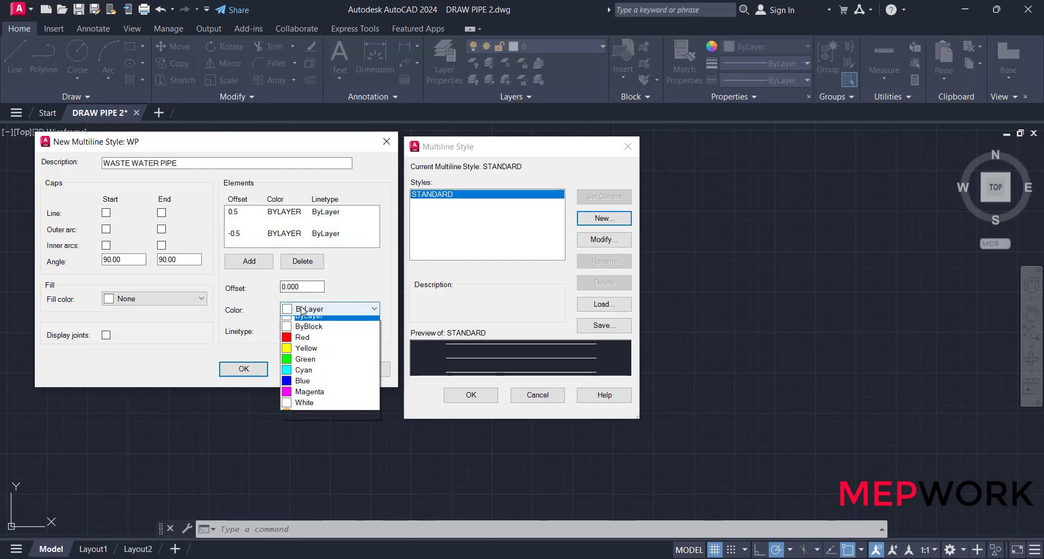
left_click(304, 408)
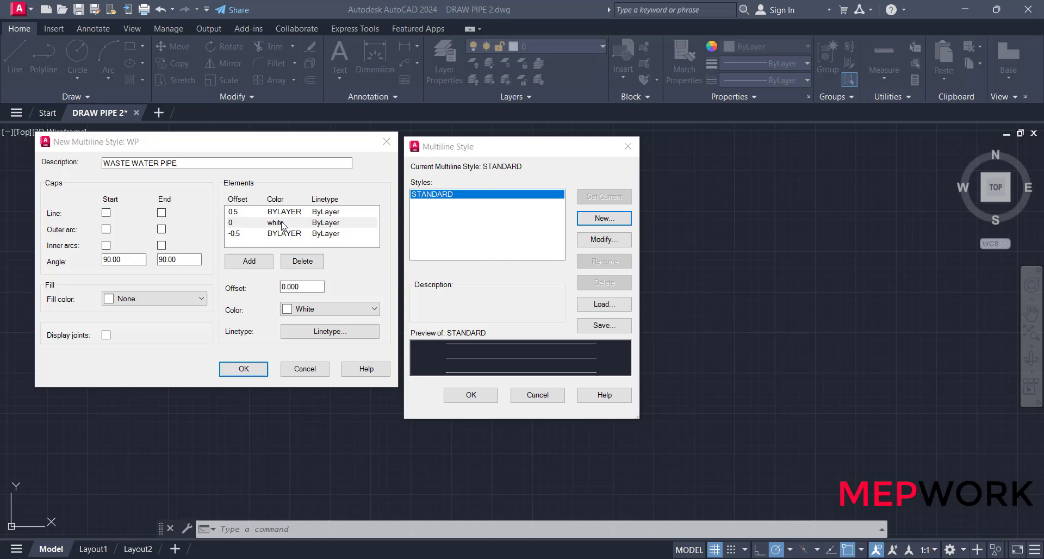
- Load the CENTER linetype from acad.lin and assign it to the offset 0 element
left_click(308, 336)
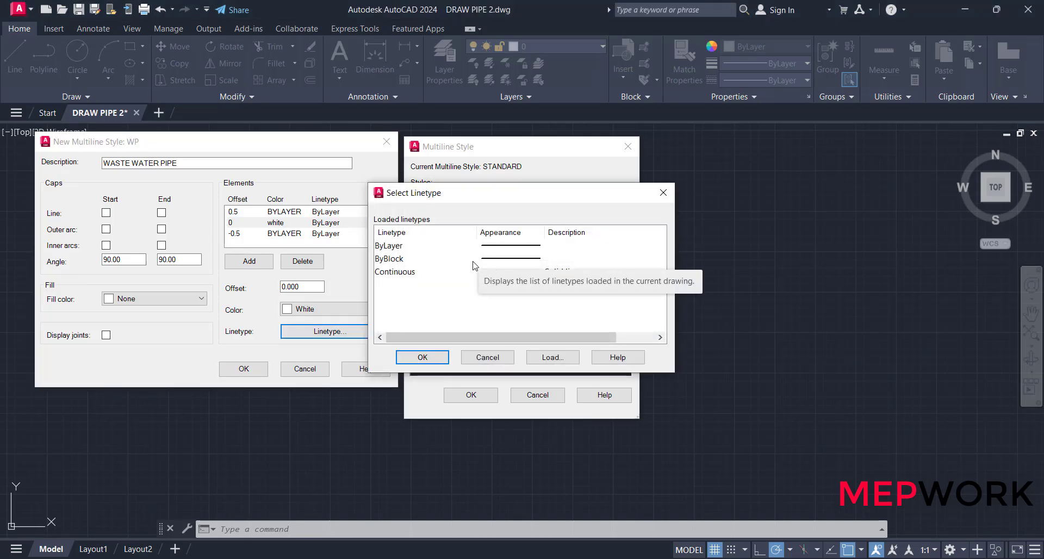
left_click(558, 357)
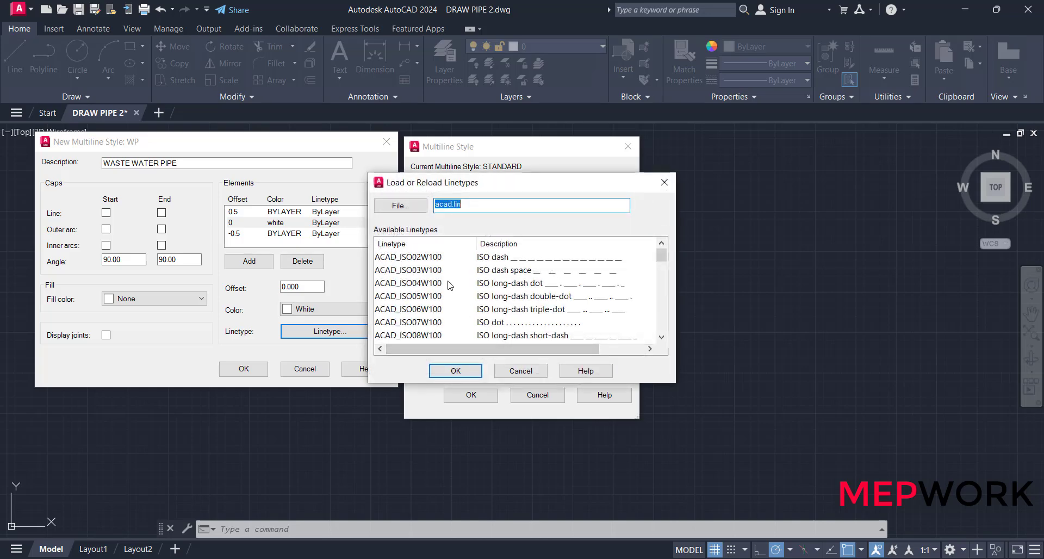
scroll(510, 287, "down", 2)
scroll(510, 286, "down", 2)
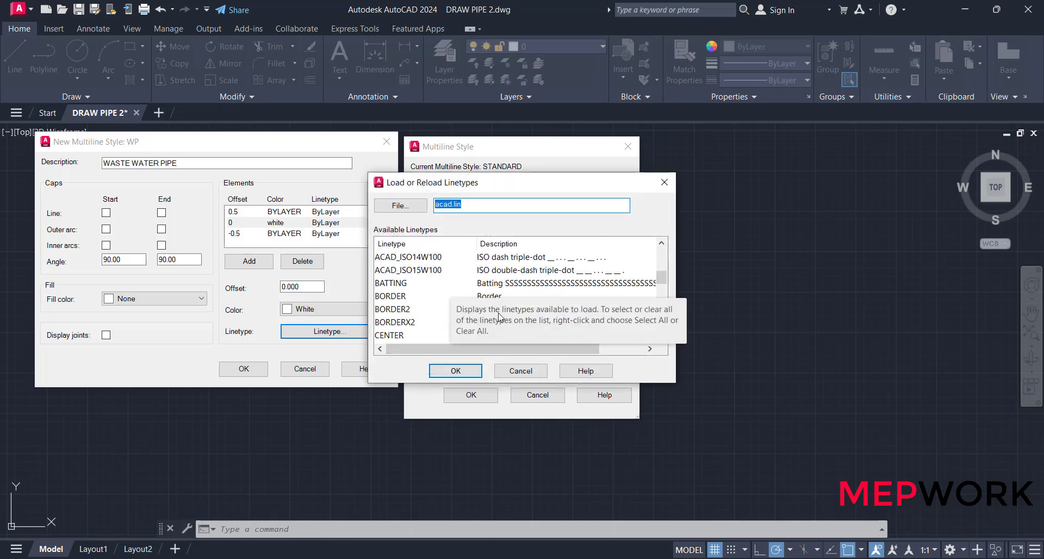
scroll(502, 299, "down", 2)
left_click(498, 261)
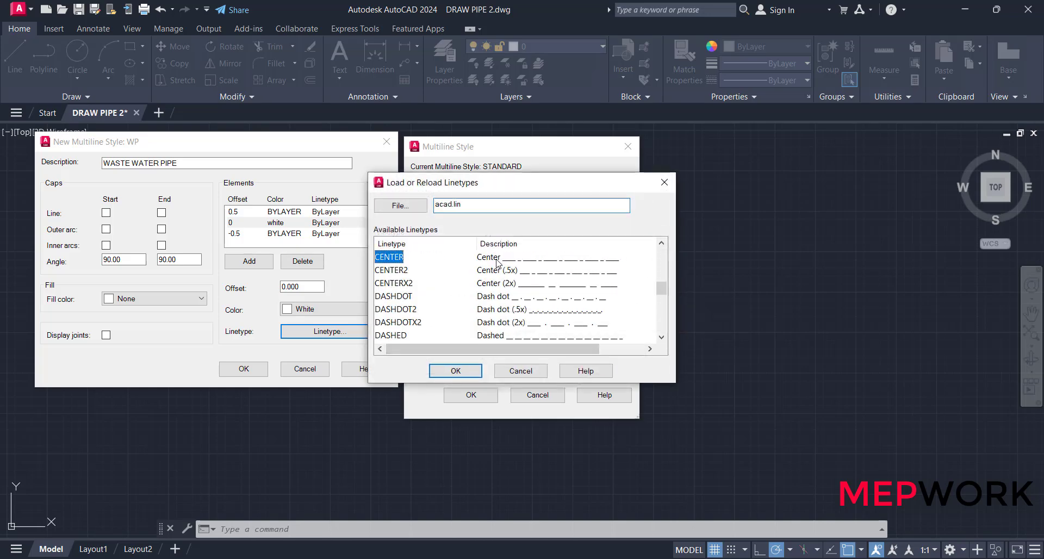
left_click(462, 370)
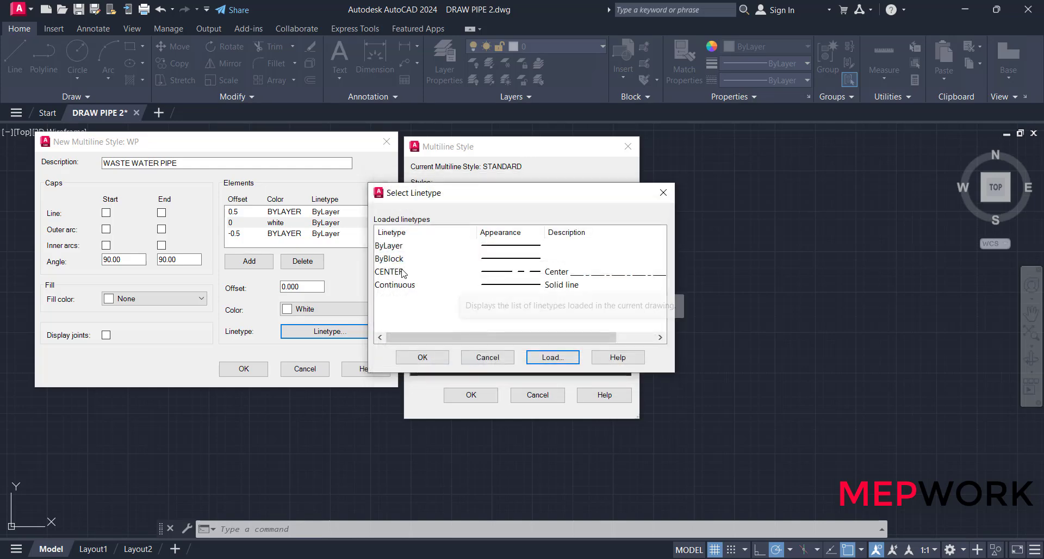
left_click(462, 272)
left_click(423, 357)
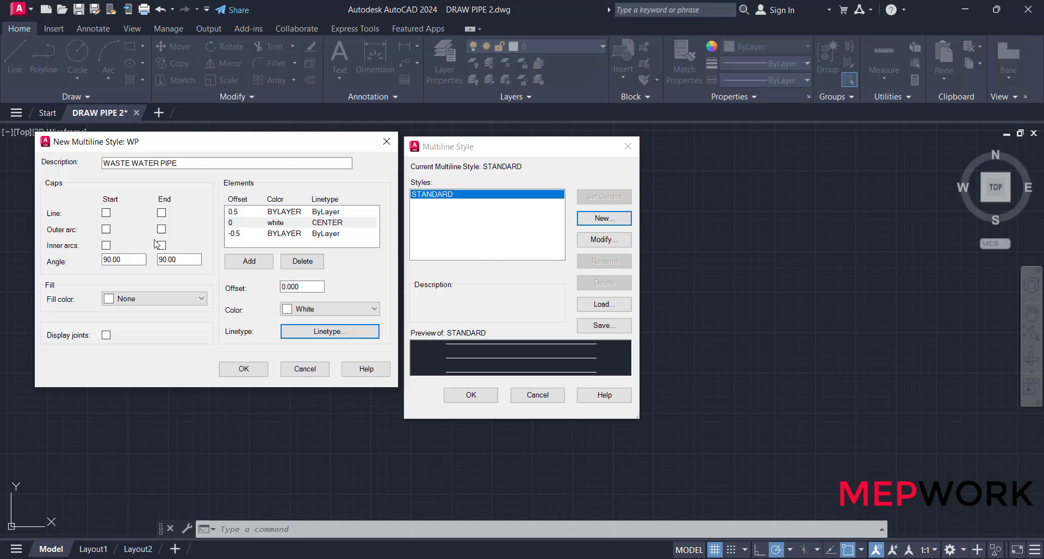
- Enable line, outer arc and inner arc caps at both start and end
left_click(106, 213)
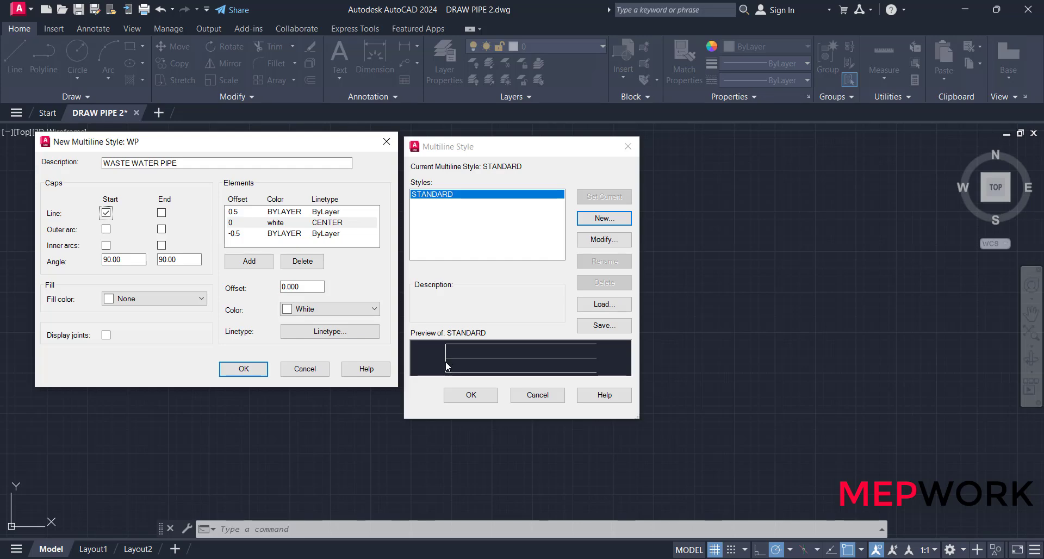
left_click(162, 212)
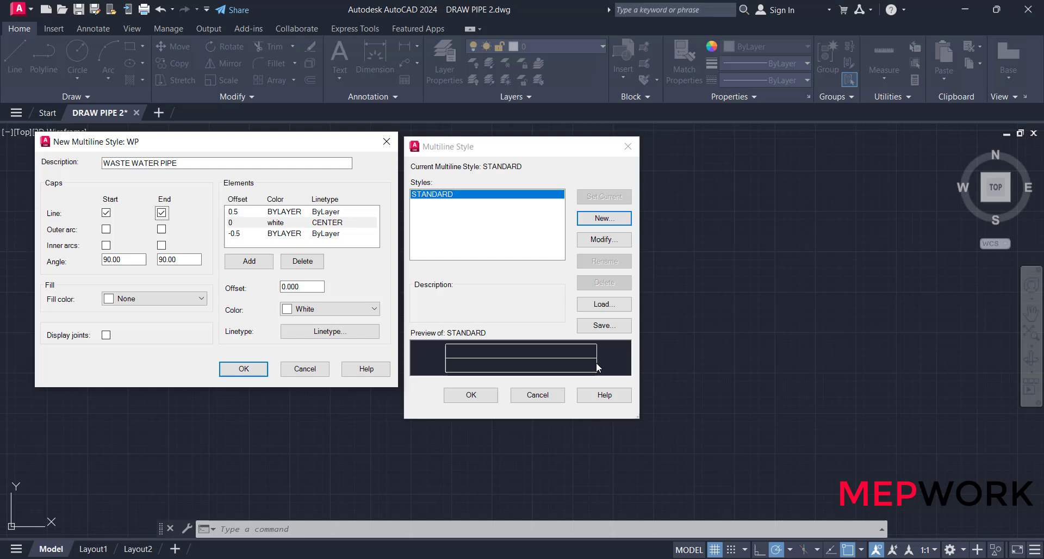
left_click(106, 230)
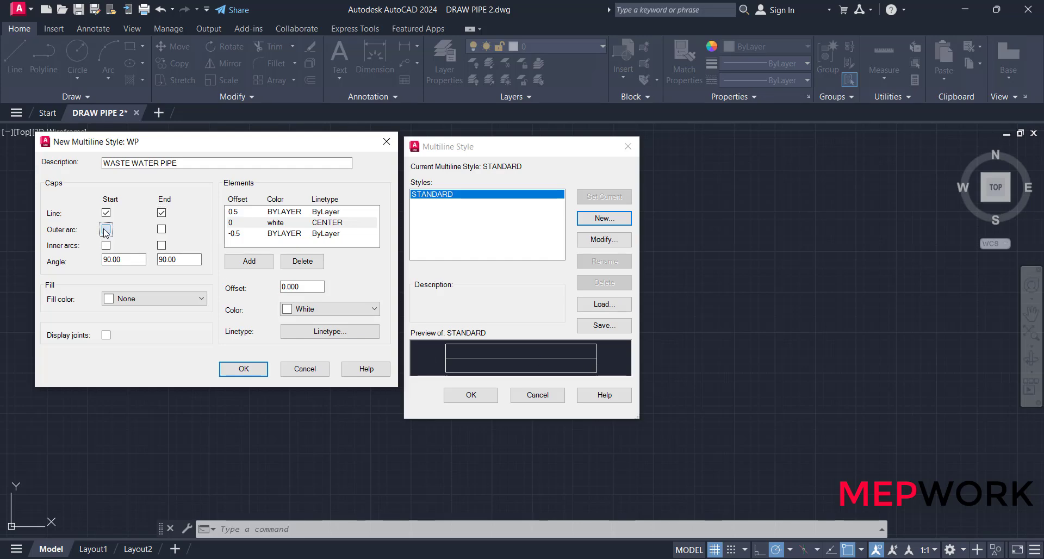
left_click(161, 229)
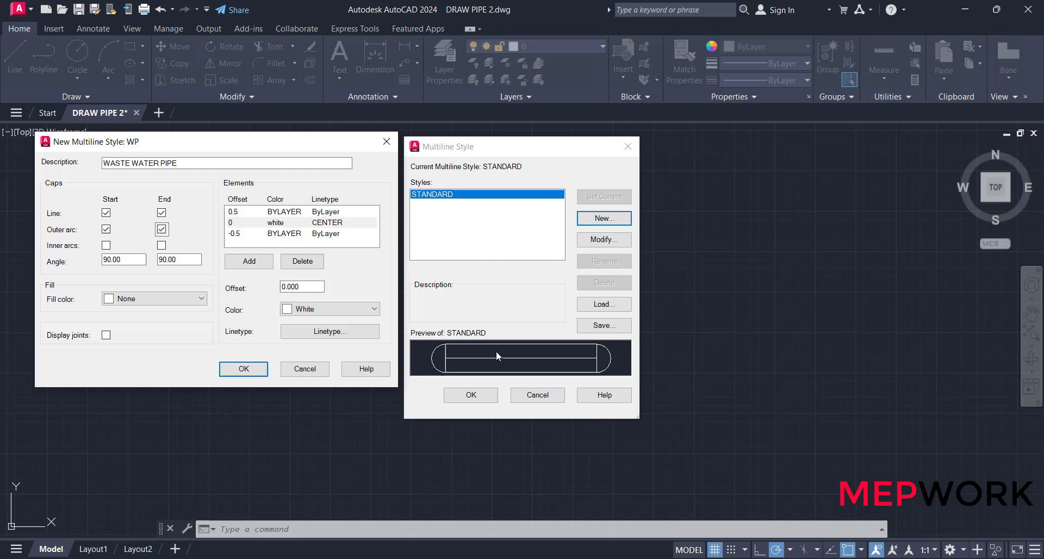
key("Tab")
key("Tab")
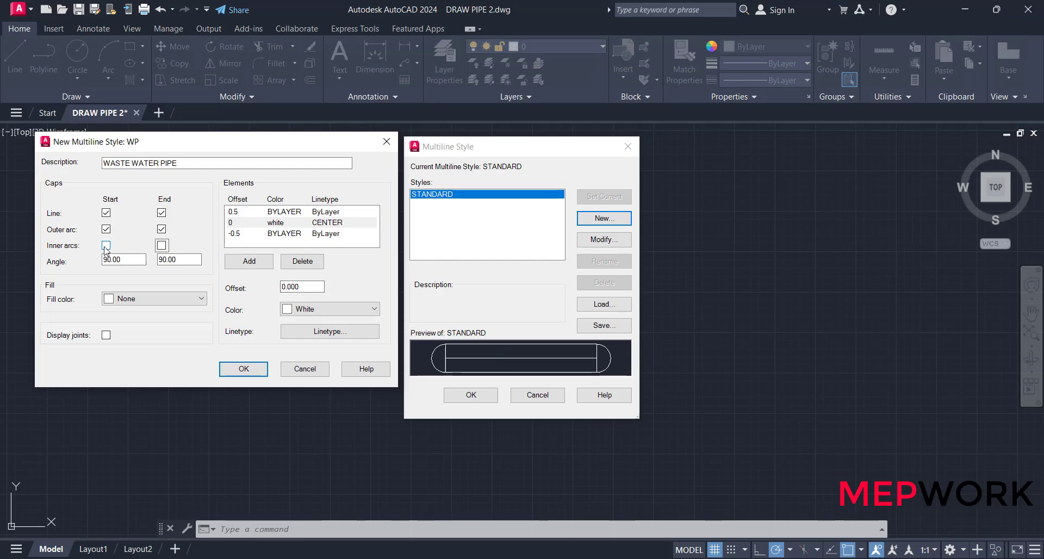
left_click(107, 245)
left_click(162, 246)
- Try 45° for both the start and end cap angles
left_click_drag(127, 262, 59, 261)
type("45")
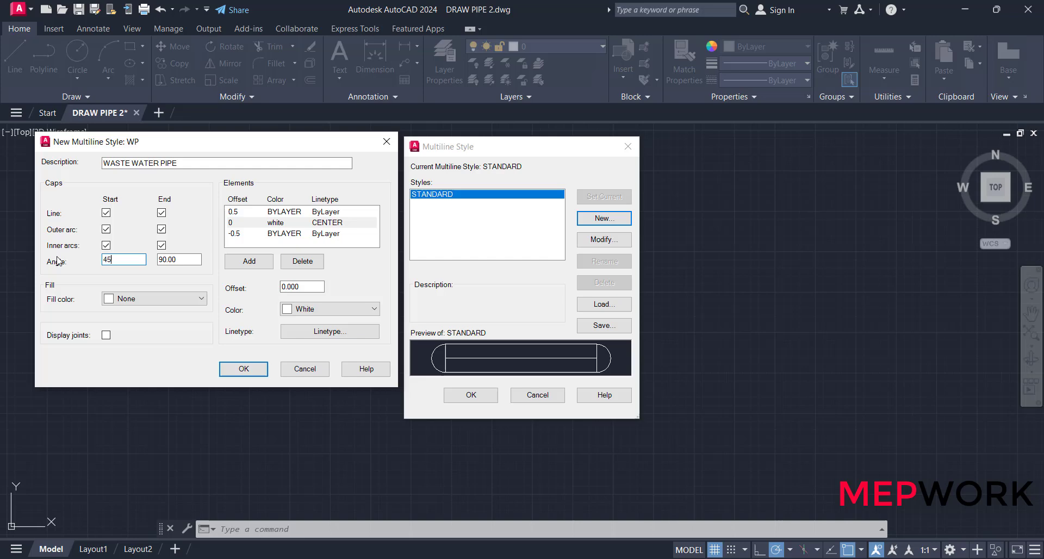
left_click(161, 259)
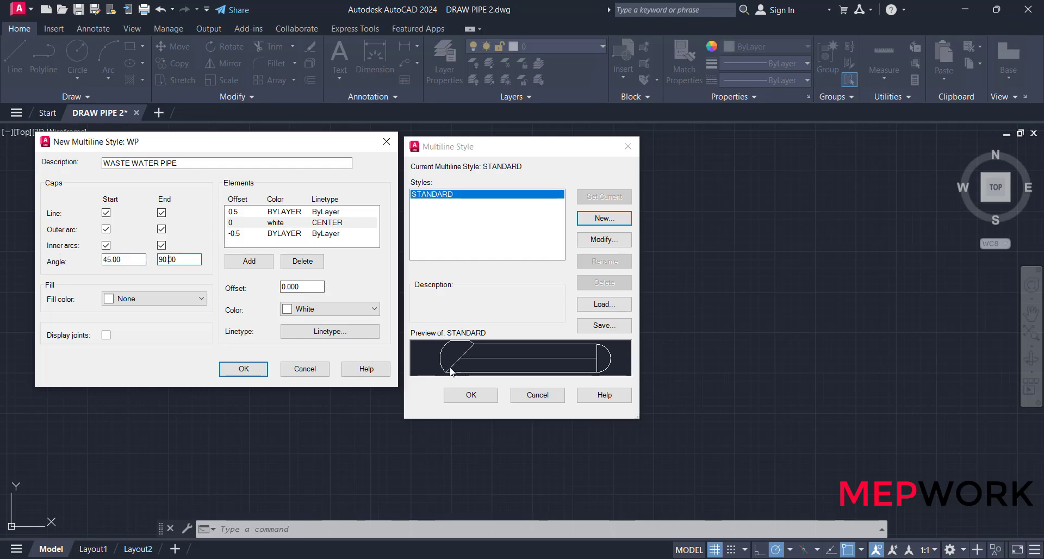
double_click(179, 260)
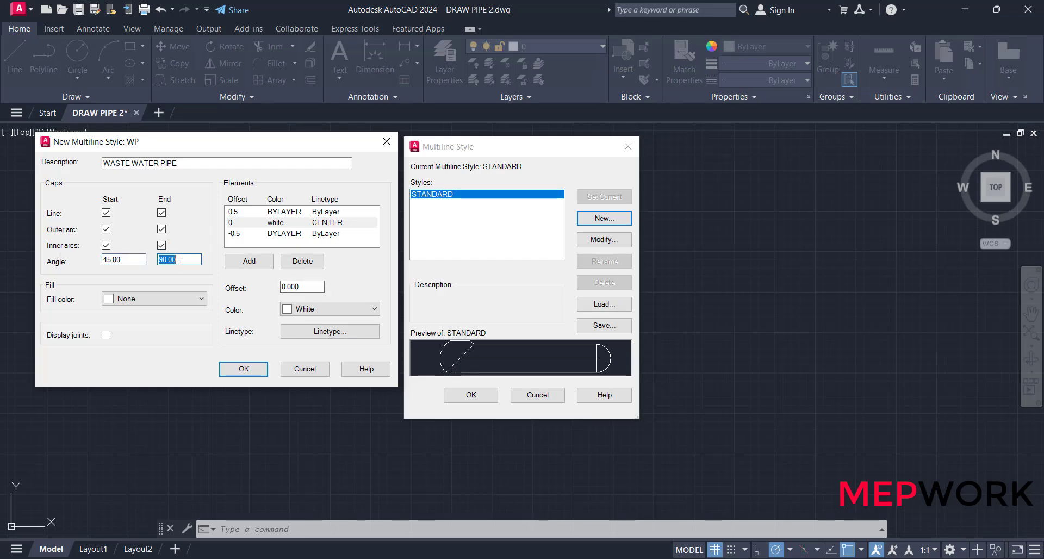
type("45")
key("Tab")
key("Tab")
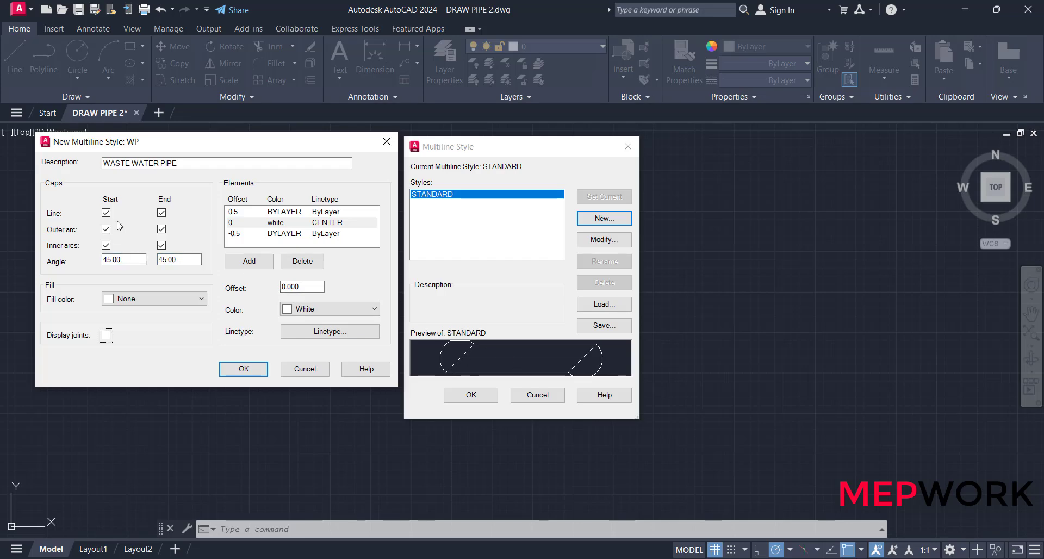
- Clear the line, outer arc and inner arc caps at both ends
left_click(106, 213)
left_click(162, 213)
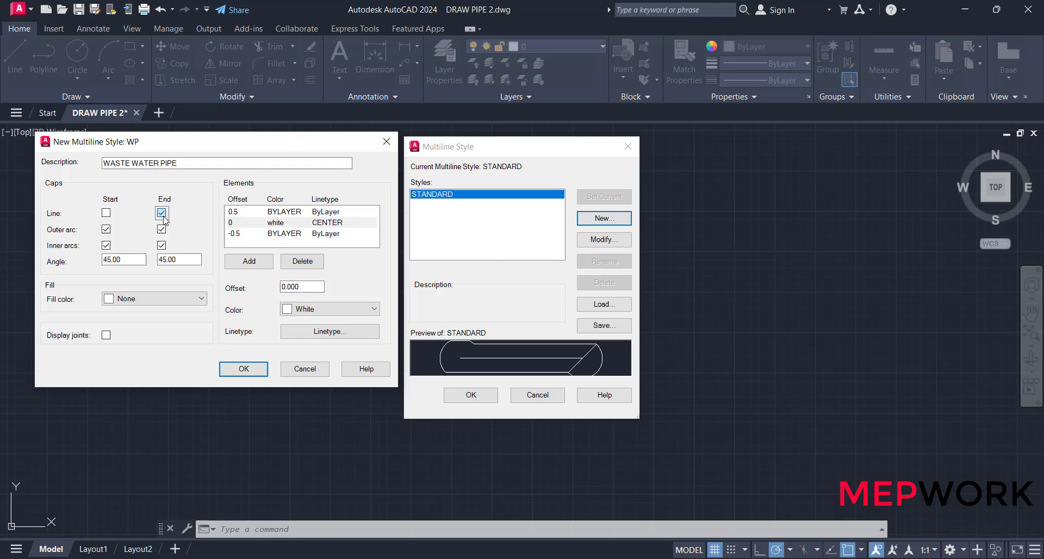
left_click(106, 229)
left_click(162, 229)
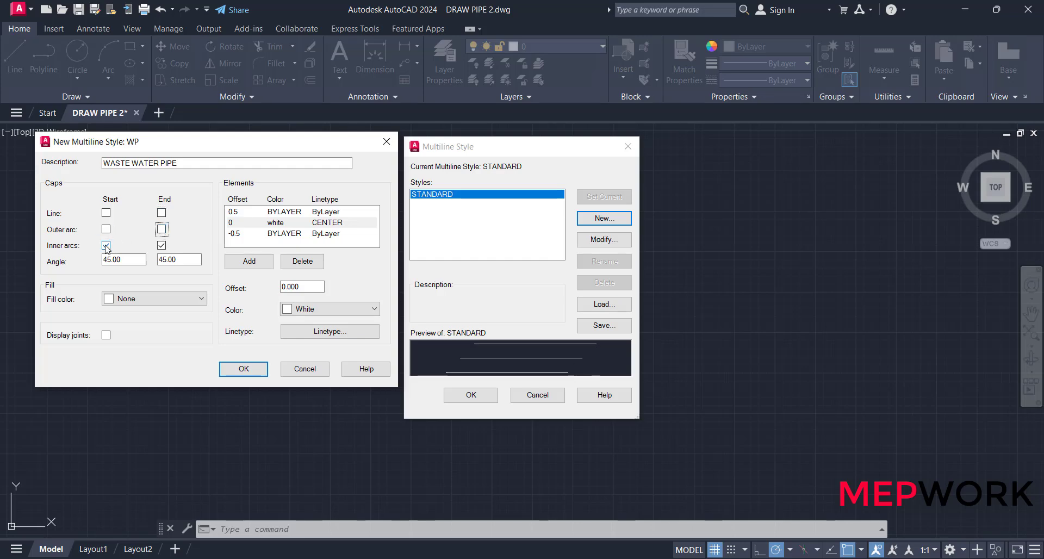
left_click(106, 245)
left_click(161, 246)
- Reset both the start and end cap angles to 90
double_click(133, 259)
type("90")
double_click(176, 260)
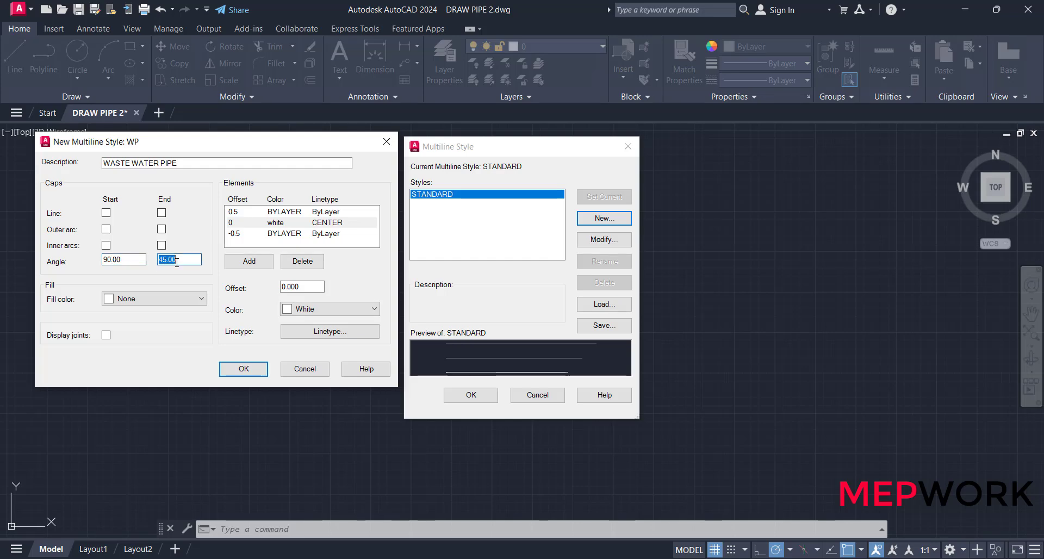
type("90")
left_click(120, 259)
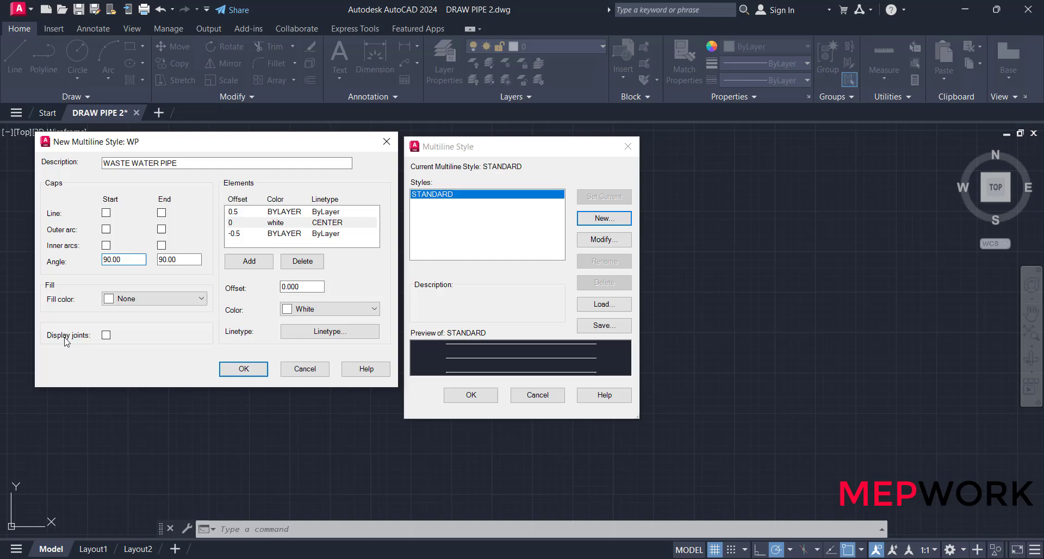
- Turn on Display joints and save the WP style, closing both style dialogs
left_click(106, 335)
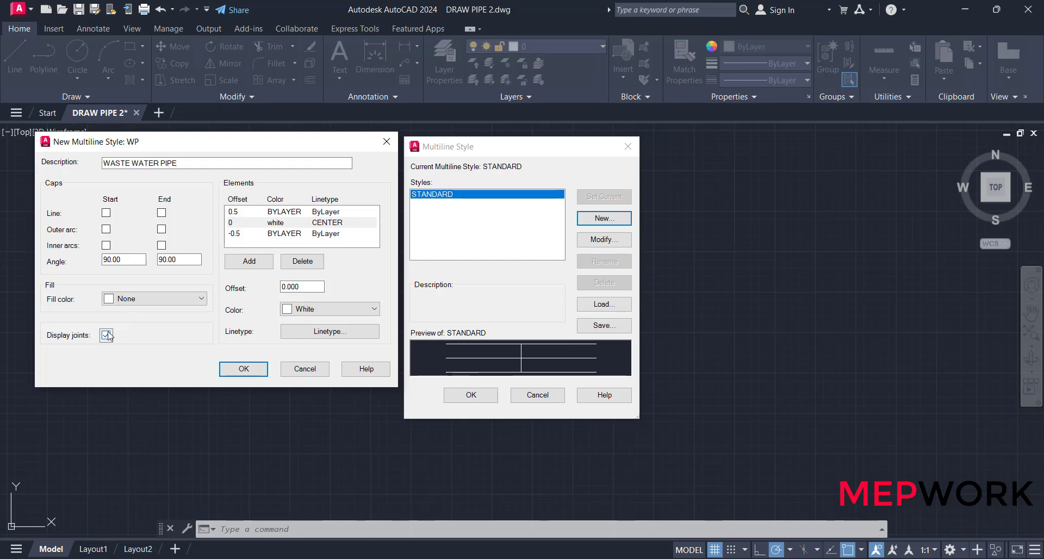
left_click(248, 369)
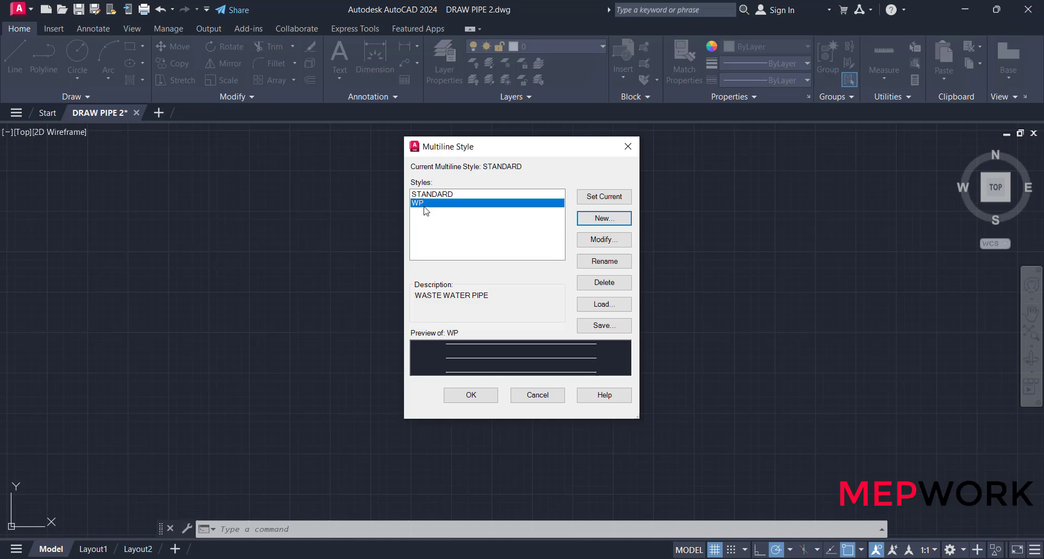
left_click(471, 394)
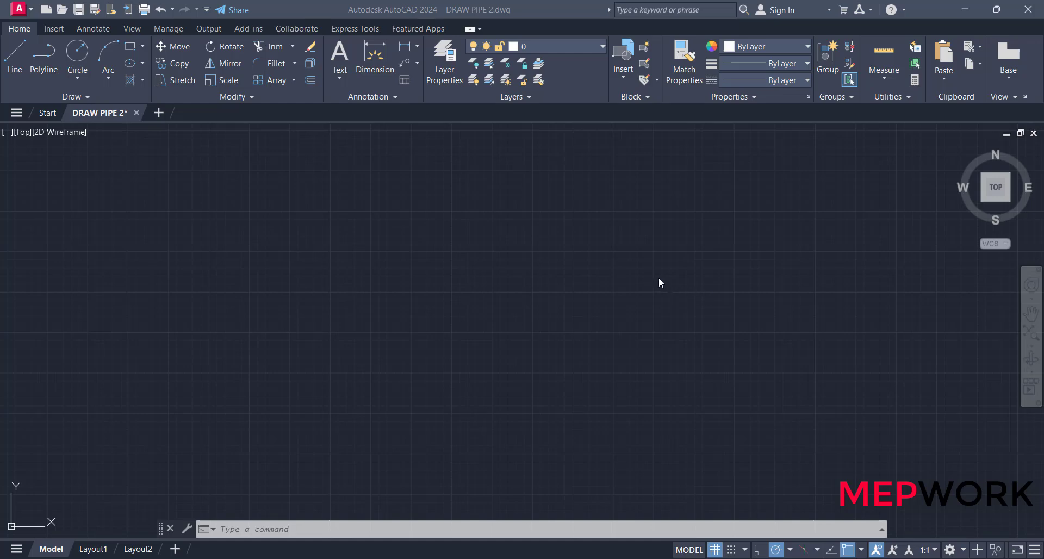
- Make 03-PL-DR-WP the current layer and start the ML command
left_click(554, 50)
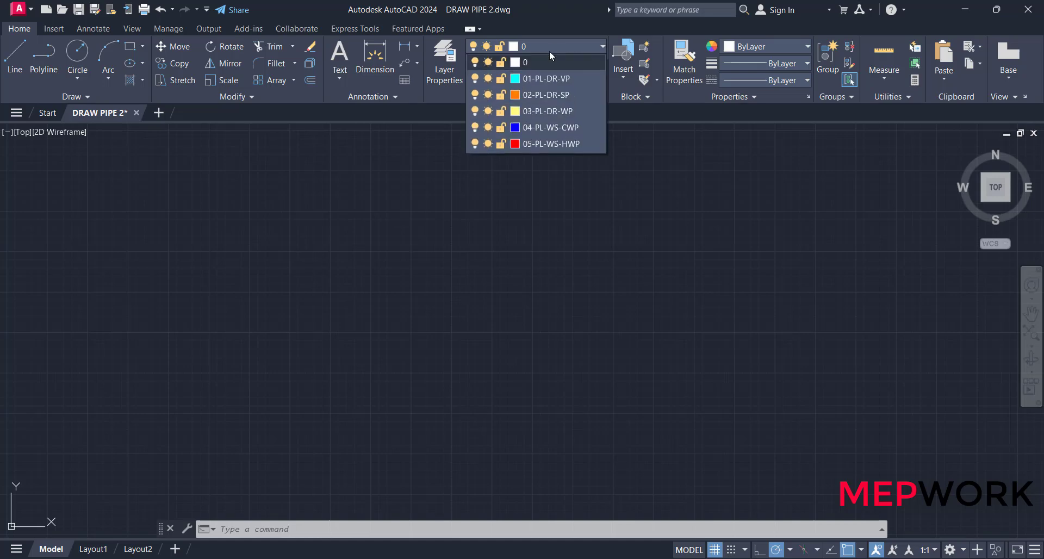
left_click(569, 113)
type("ML")
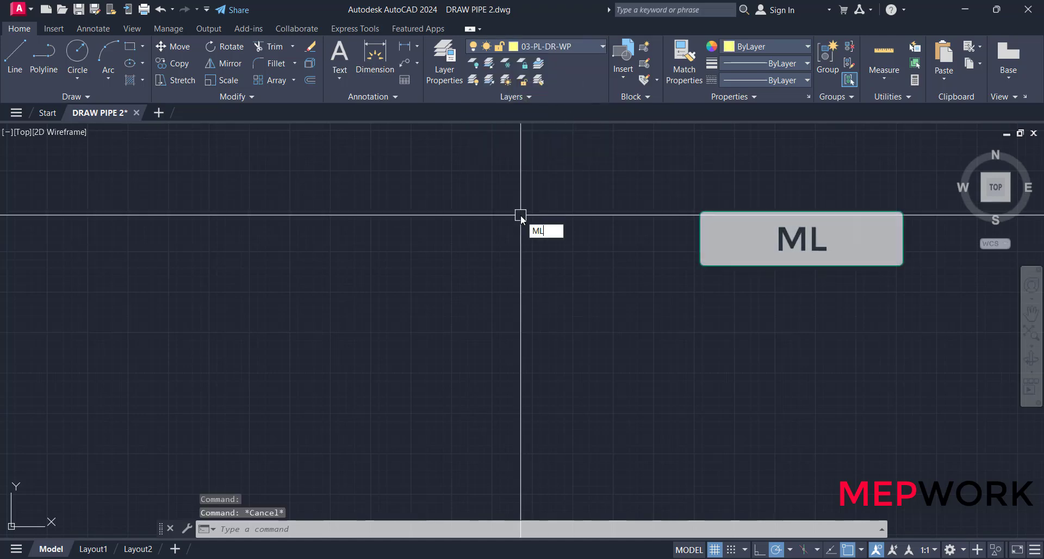
key("Return")
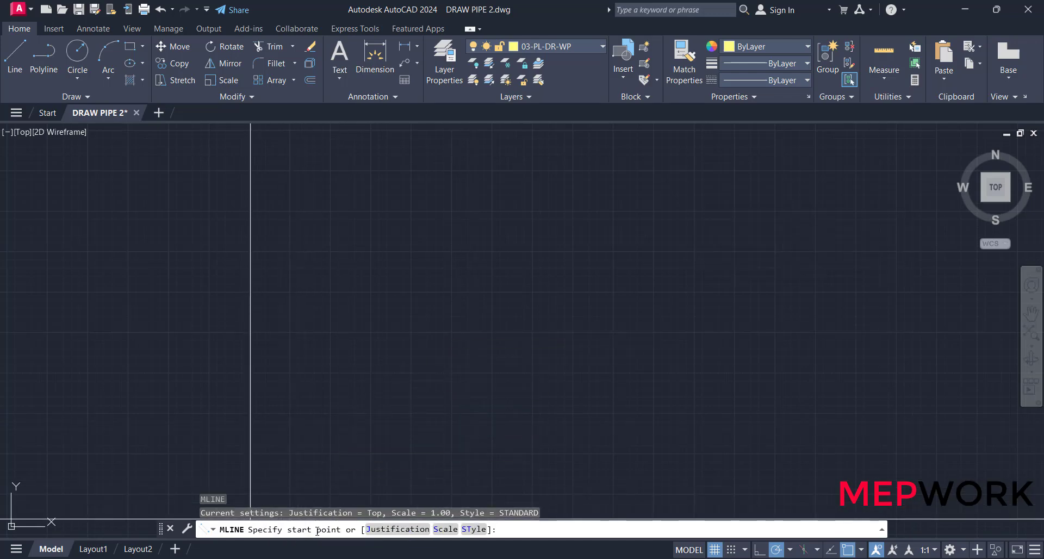
- Switch MLINE to the WP style, enter 75 as a start point, then cancel the command
left_click(473, 530)
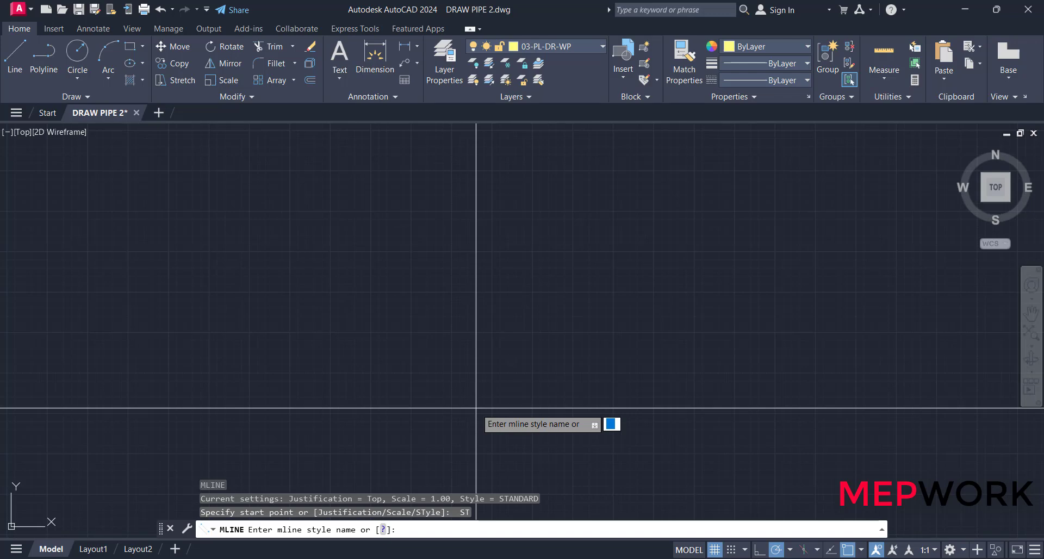
type("WP")
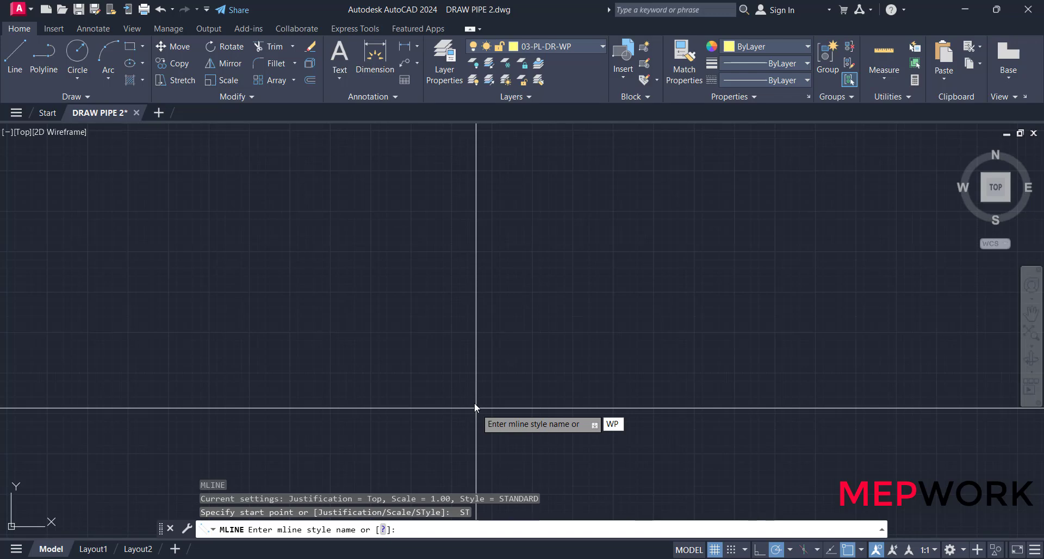
key("Return")
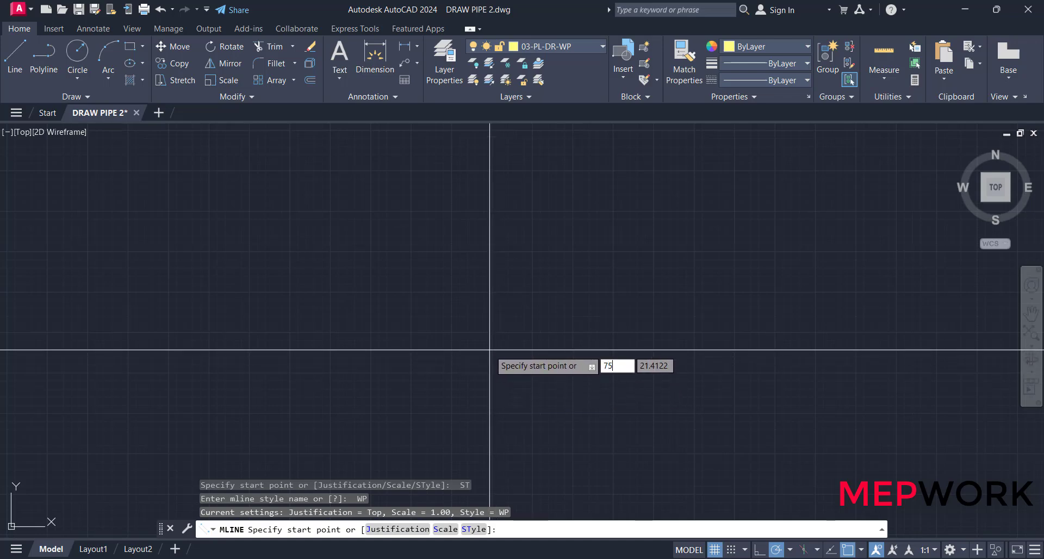
key("Return")
scroll(489, 353, "up", 5)
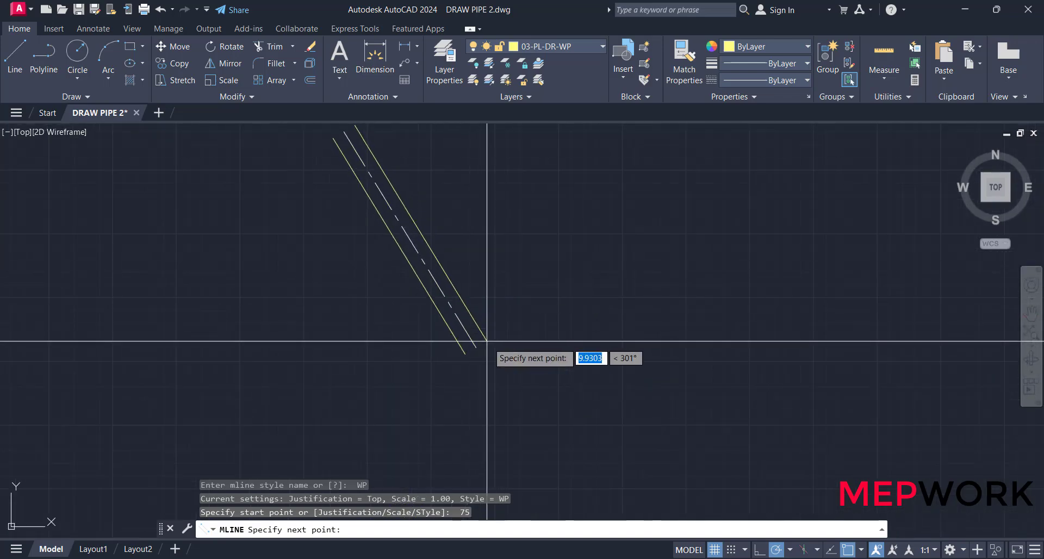
scroll(505, 337, "down", 5)
scroll(539, 314, "up", 5)
scroll(538, 314, "up", 5)
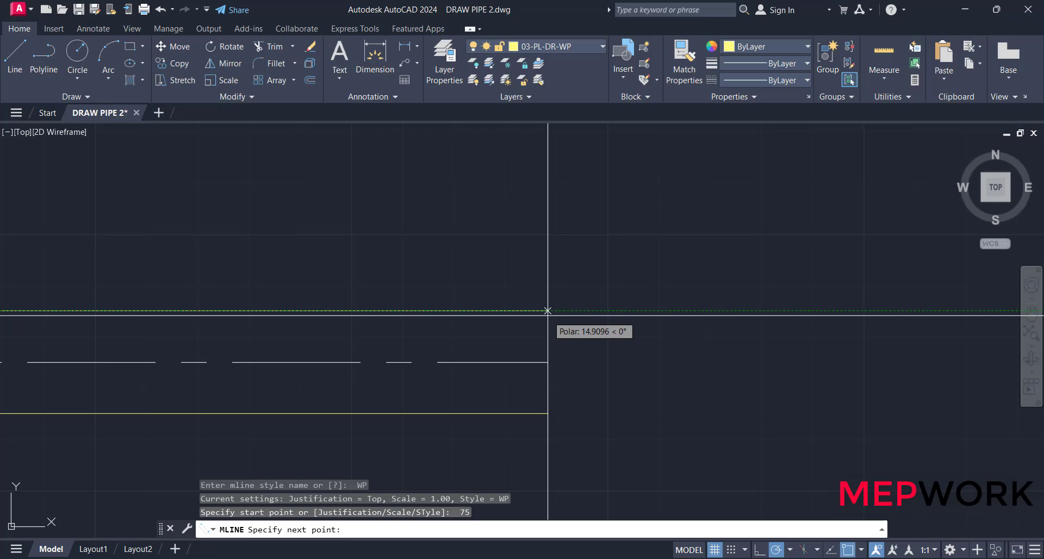
scroll(560, 321, "down", 3)
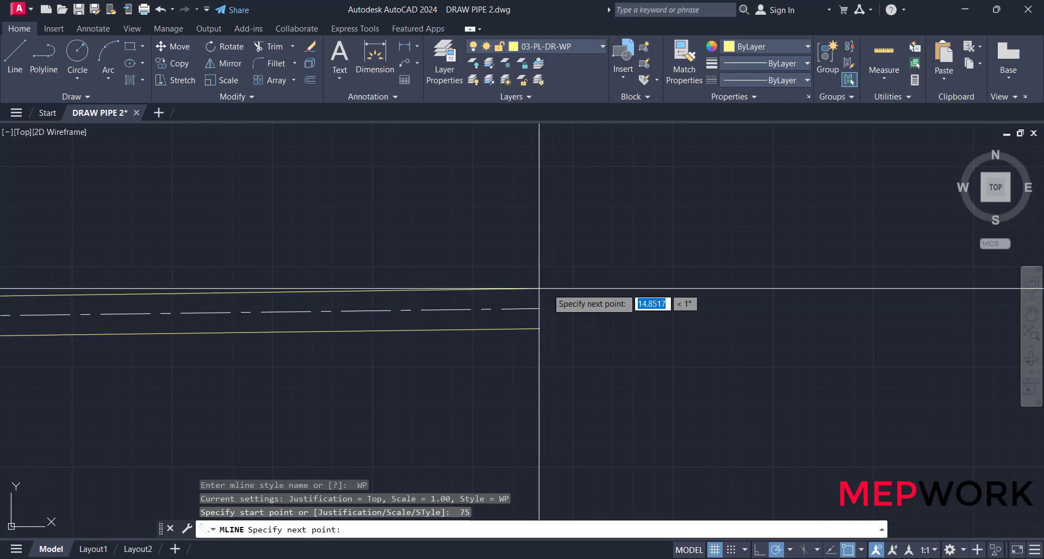
key("Return")
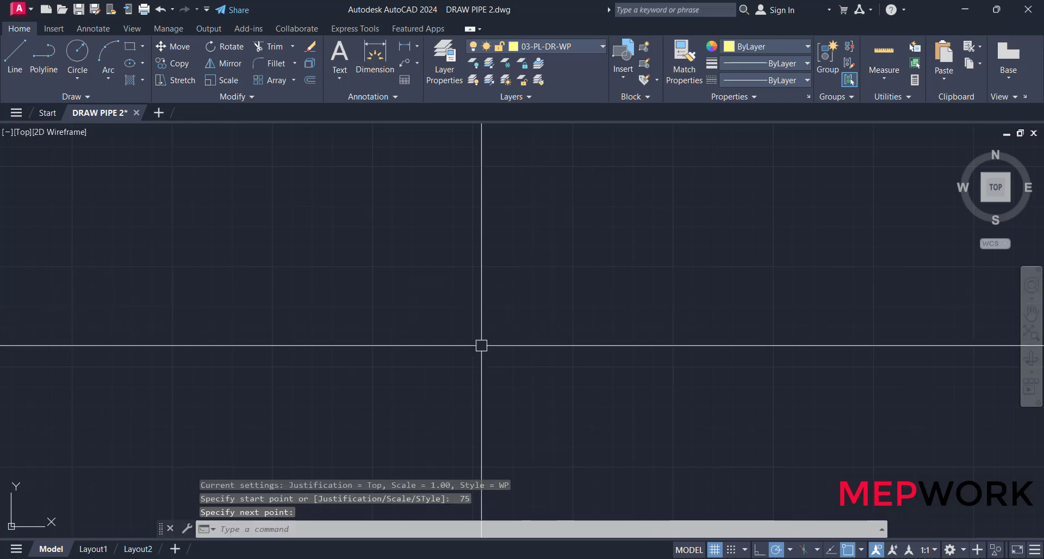
- Restart MLINE with style WP, scale 75 and Zero justification
type("M")
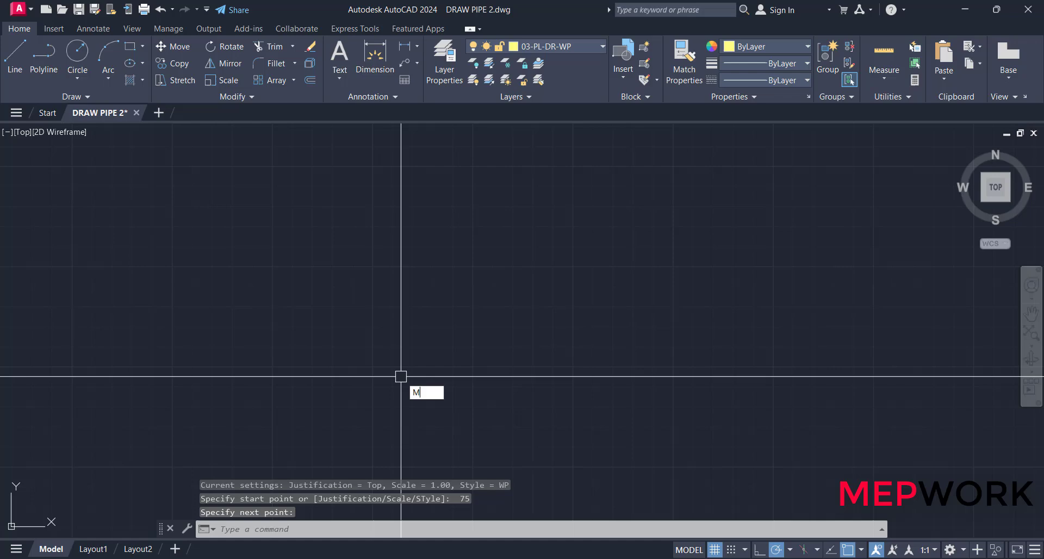
type("LINE")
key("Return")
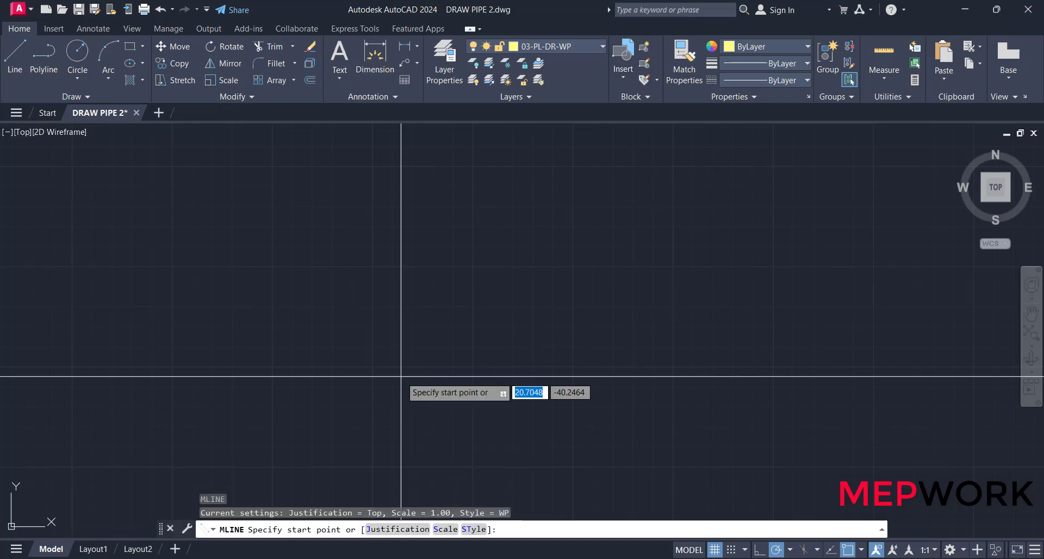
left_click(472, 528)
type("W")
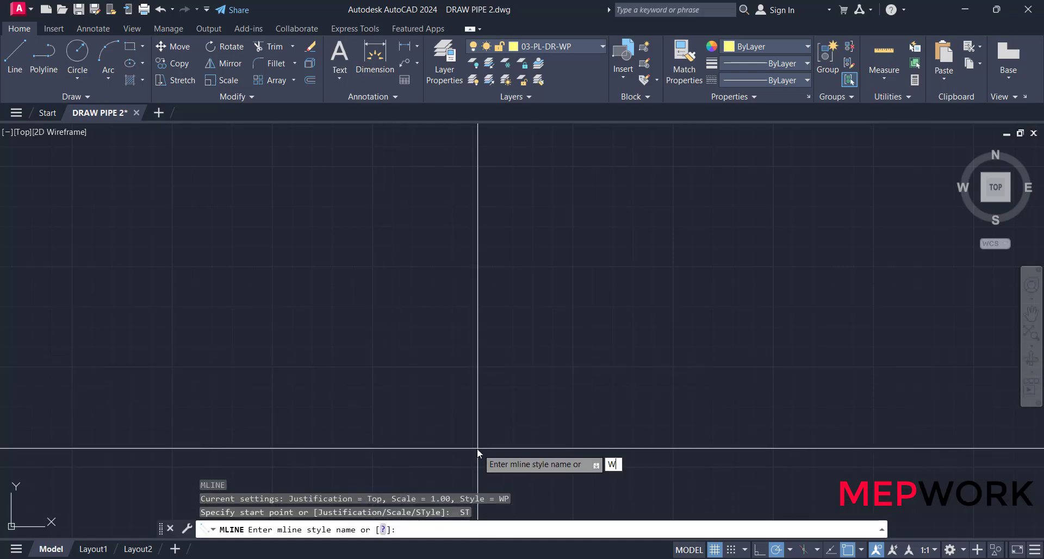
type("P")
key("Return")
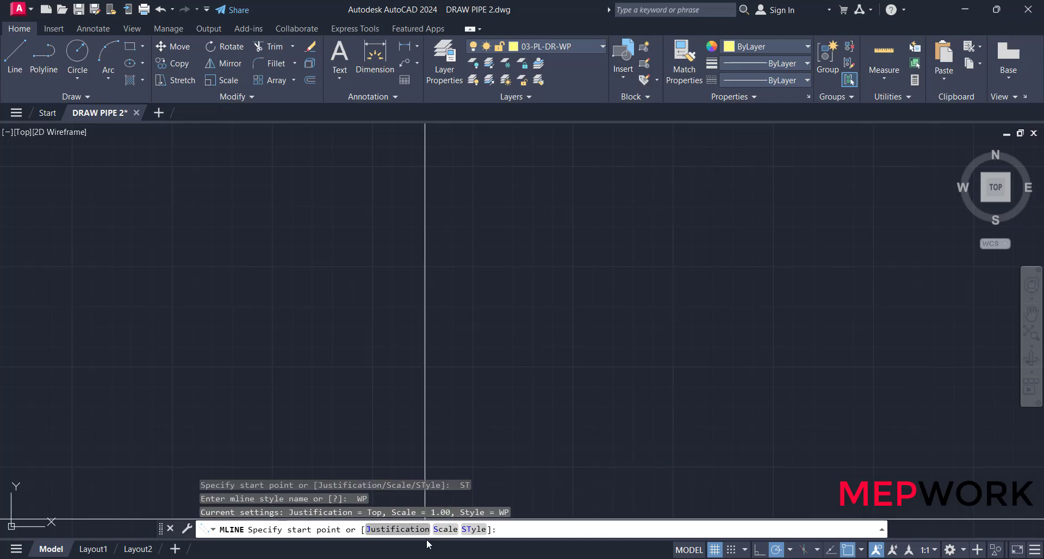
left_click(445, 528)
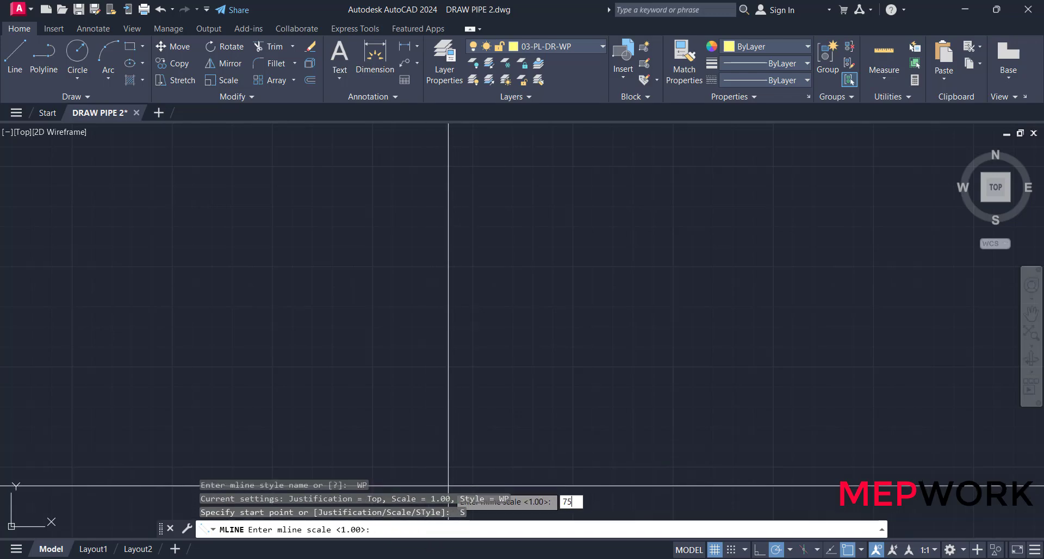
key("Return")
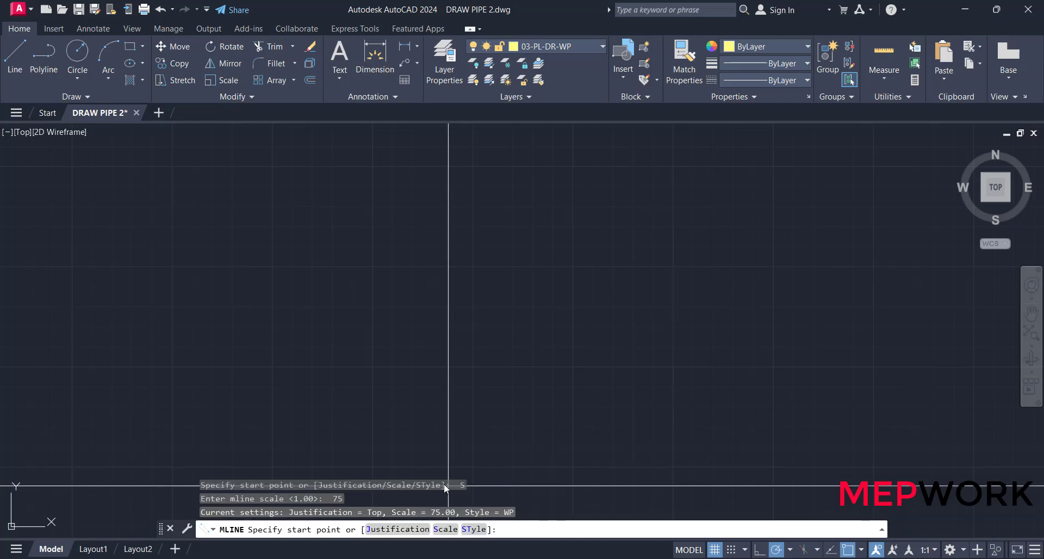
left_click(387, 529)
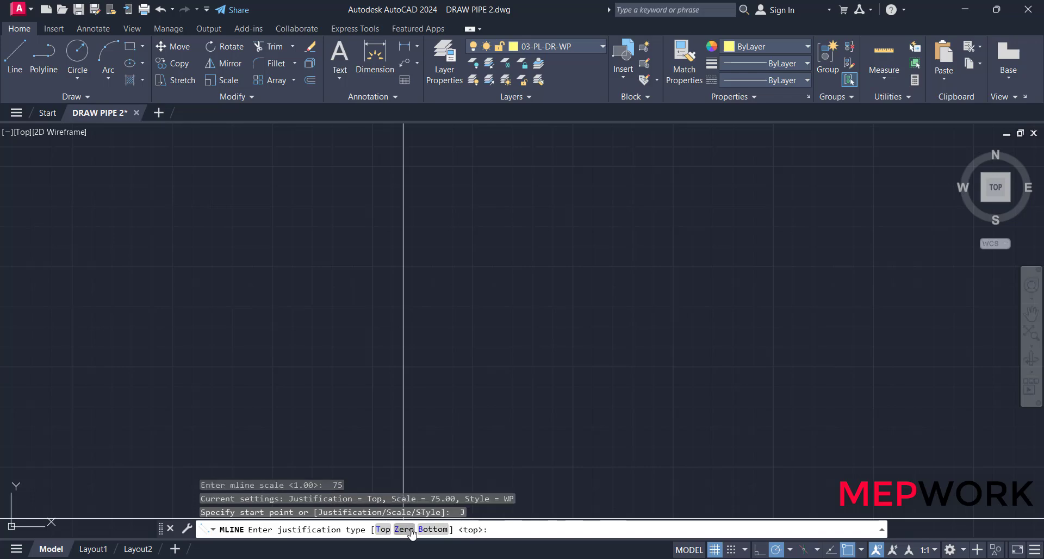
scroll(382, 361, "down", 5)
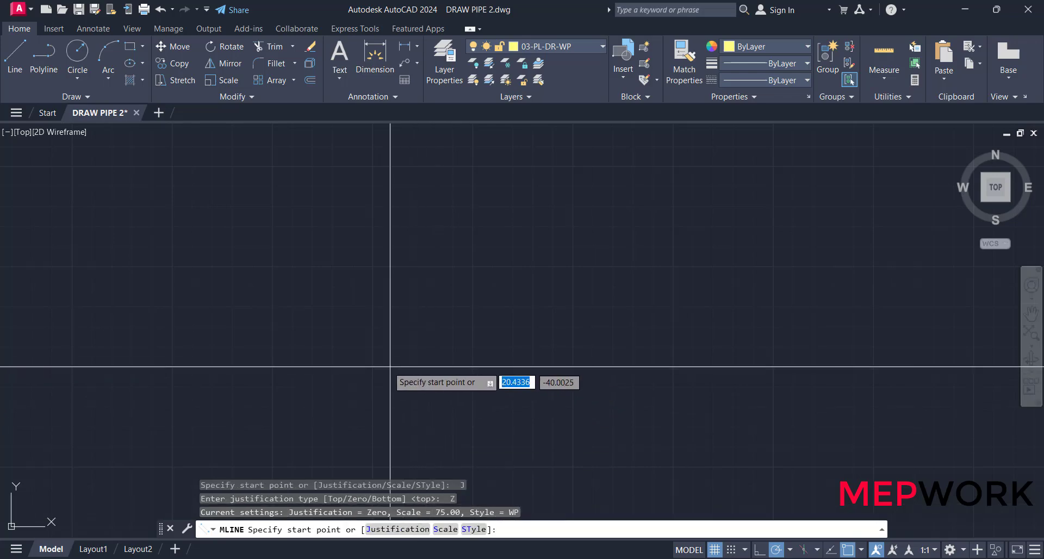
- Draw the yellow pipe's horizontal run, angled rise, top horizontal run and vertical drop
left_click(525, 234)
scroll(598, 282, "down", 3)
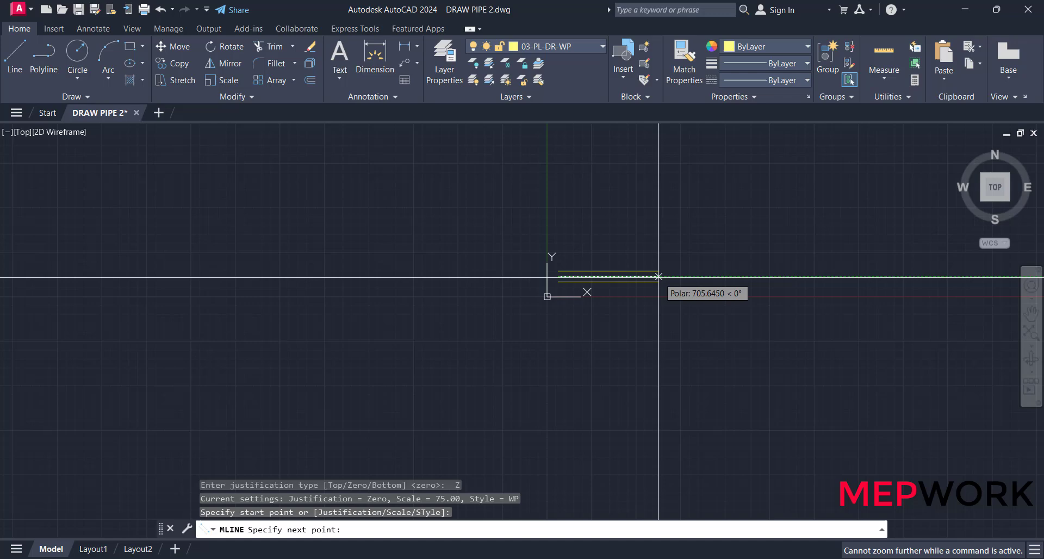
left_click(737, 278)
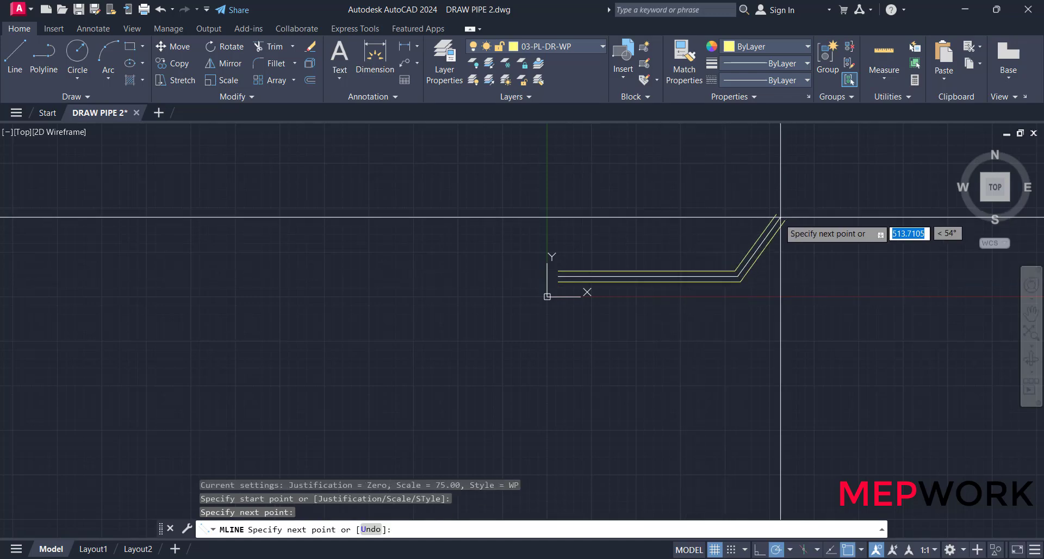
middle_click_drag(776, 219, 692, 245)
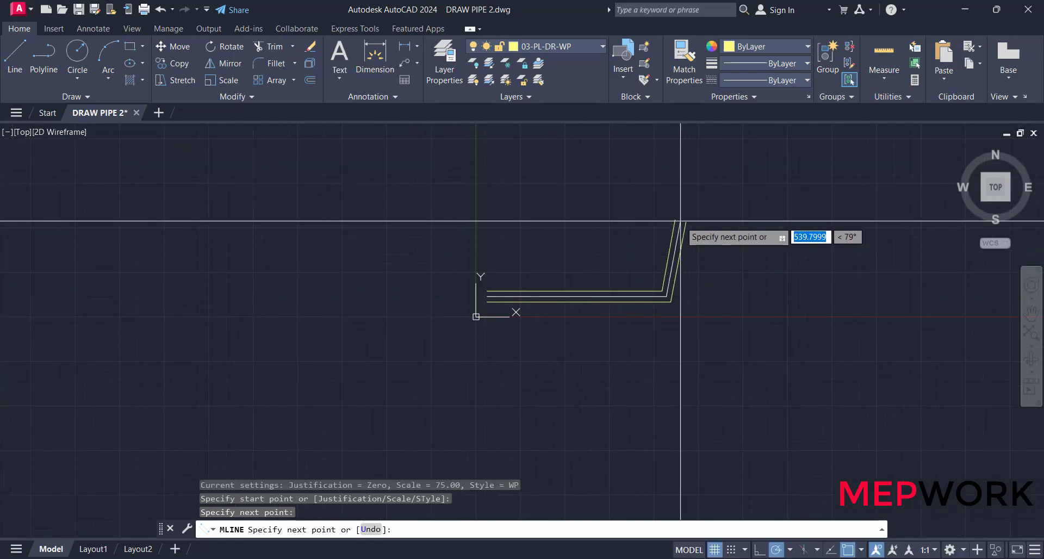
left_click(666, 212)
scroll(772, 216, "down", 1)
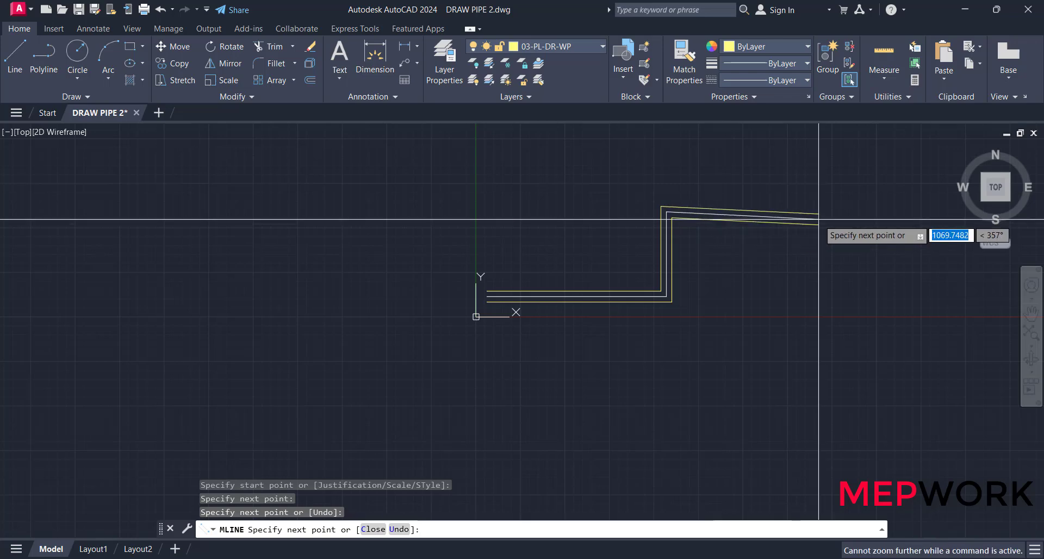
left_click(850, 213)
scroll(625, 313, "down", 1)
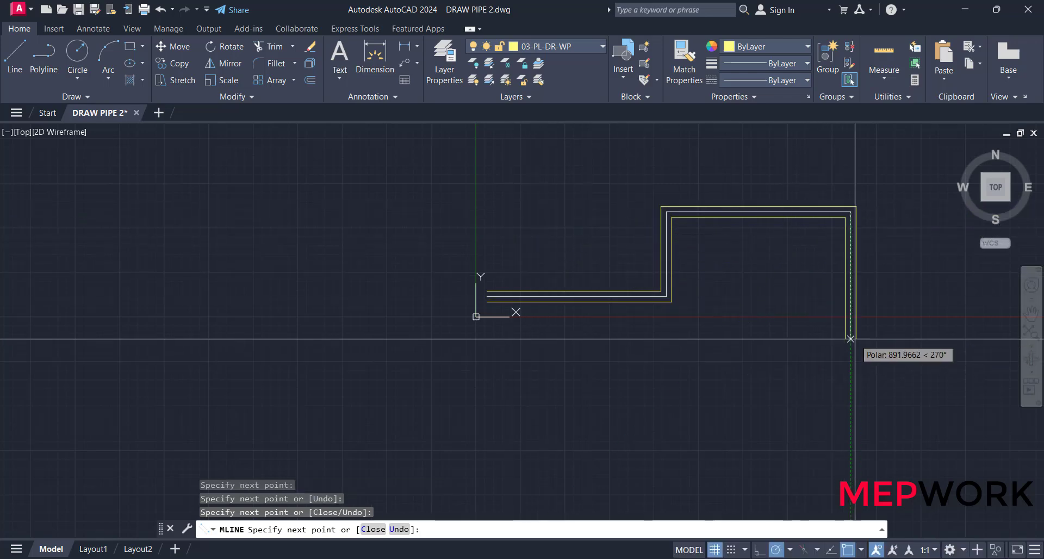
left_click(855, 338)
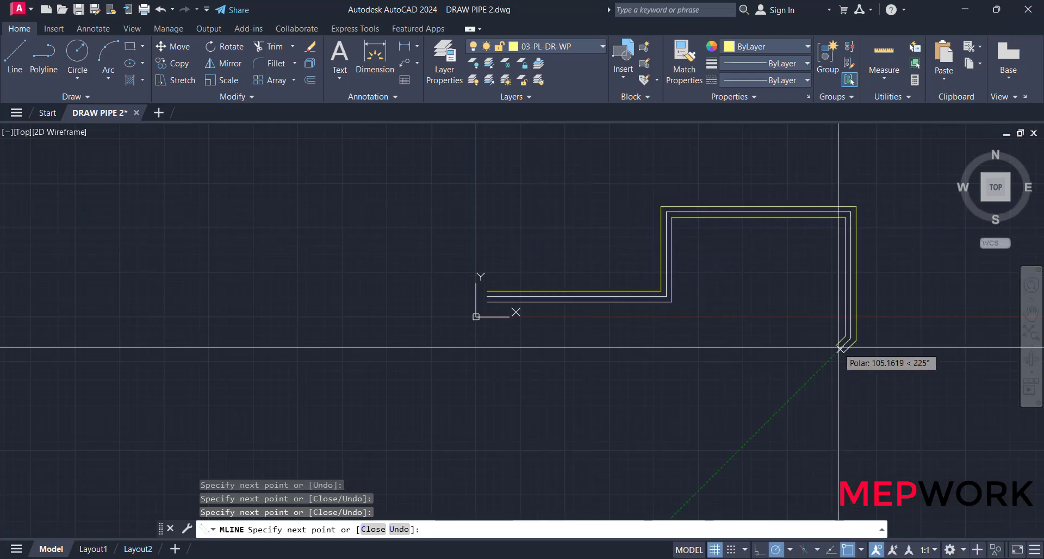
- Set polar tracking to 45°, then add the 45° diagonal and final vertical drop and finish
left_click(790, 550)
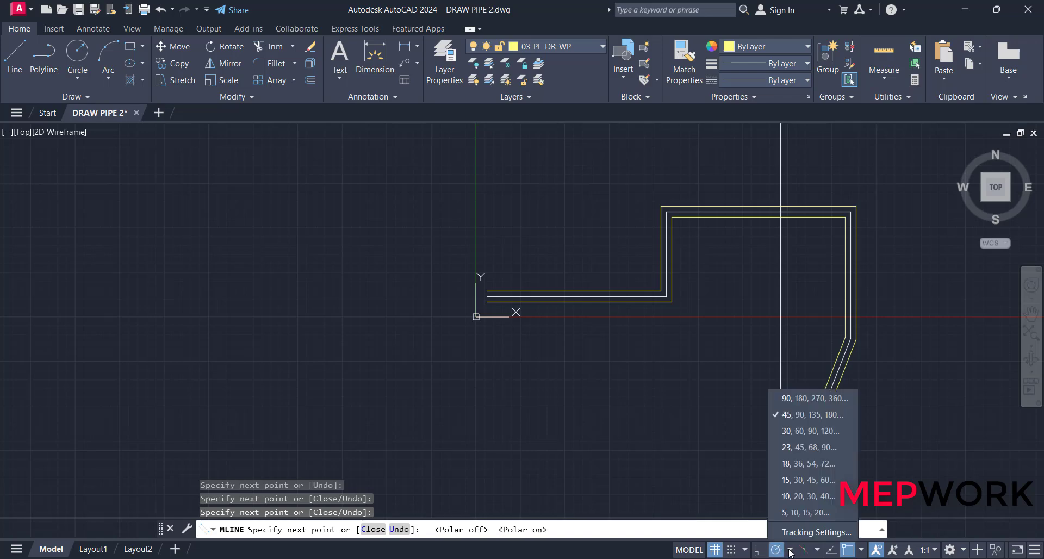
left_click(795, 413)
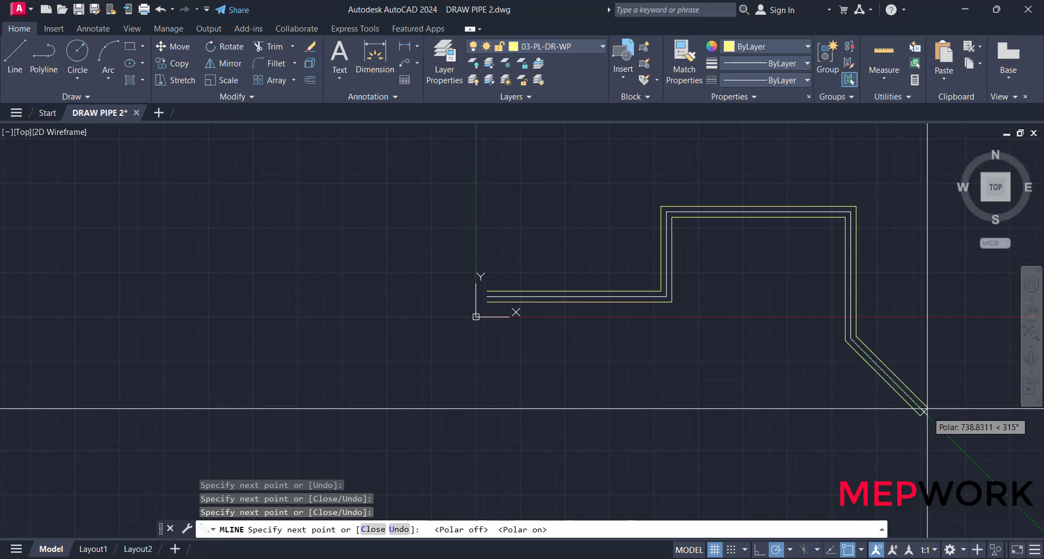
left_click(936, 420)
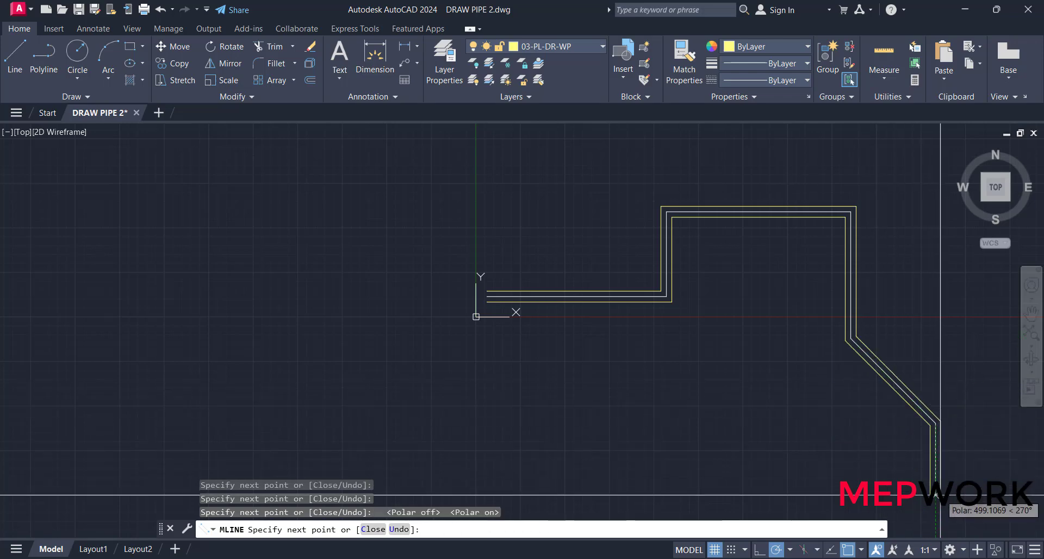
left_click(937, 512)
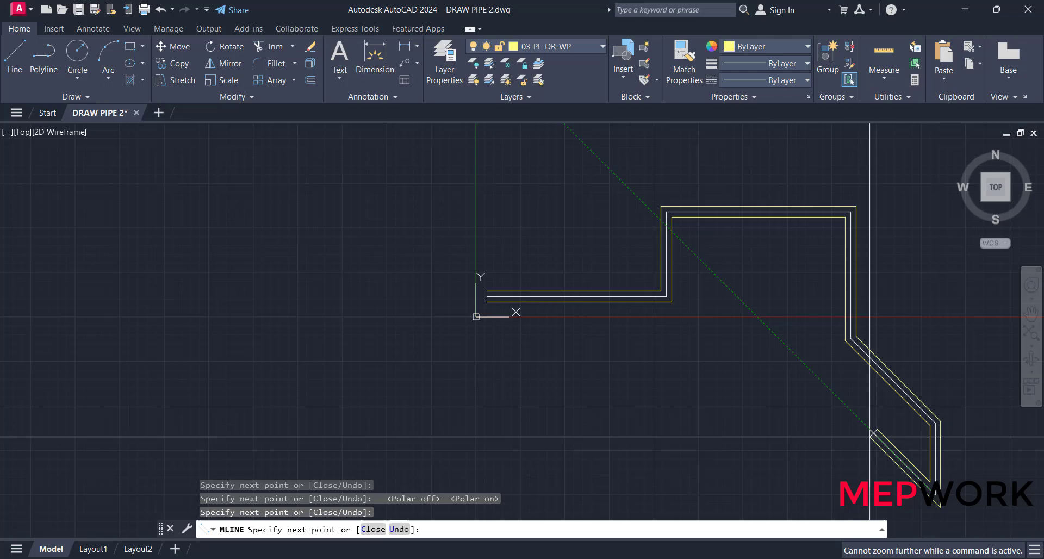
key("Return")
scroll(887, 437, "down", 3)
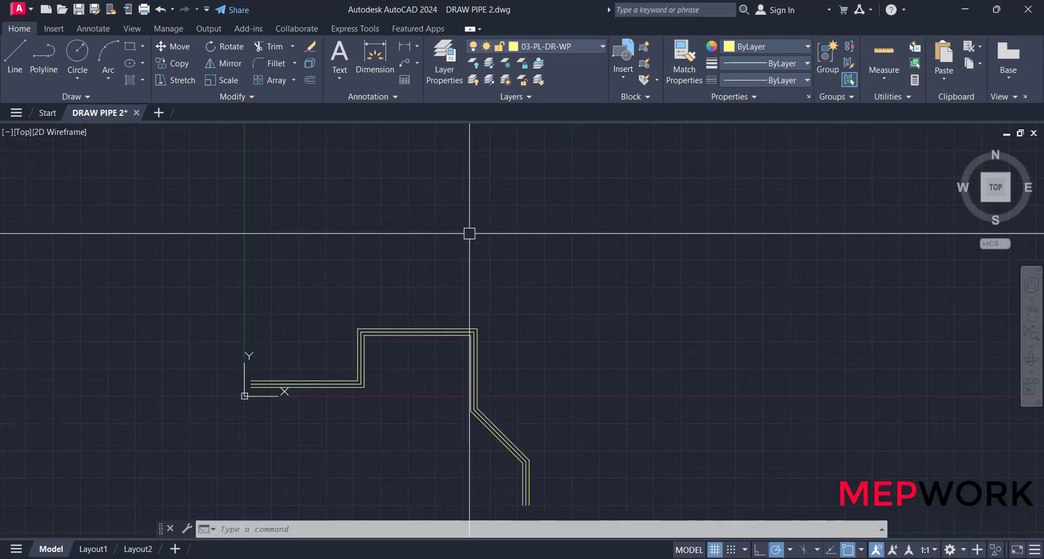
- Make 02-PL-DR-SP current and draw the orange pipe stepping down and running right
left_click(563, 47)
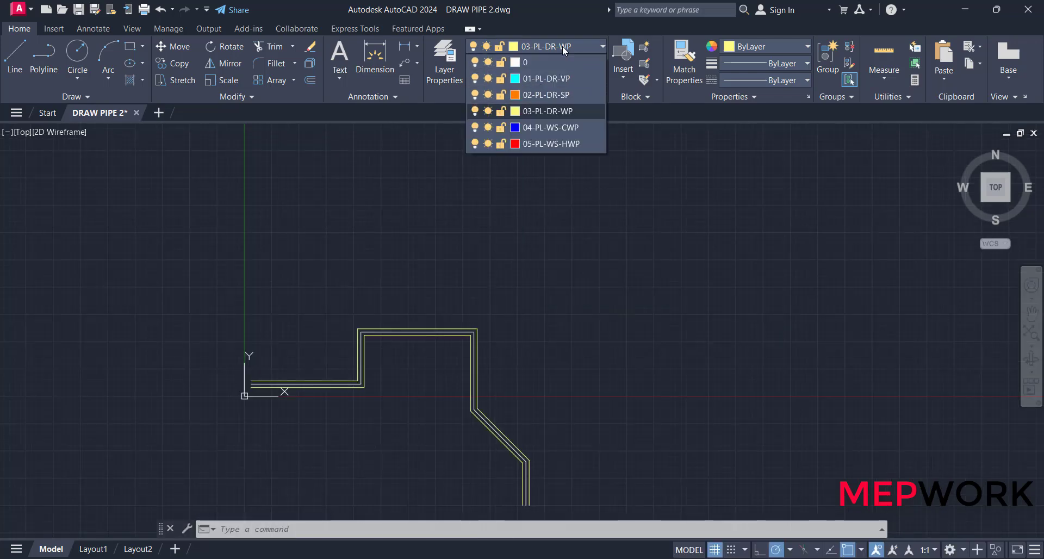
left_click(557, 95)
scroll(416, 223, "down", 3)
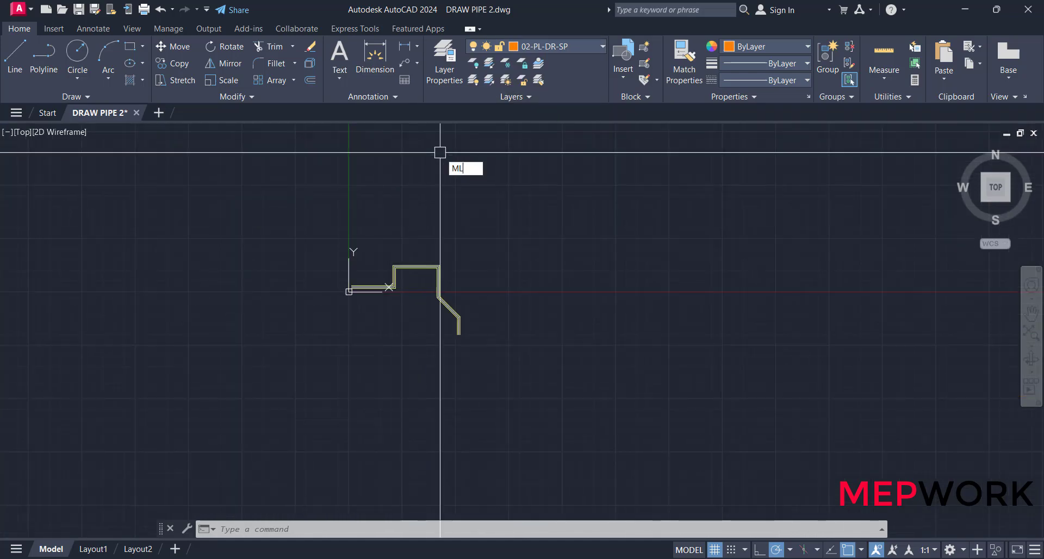
key("Return")
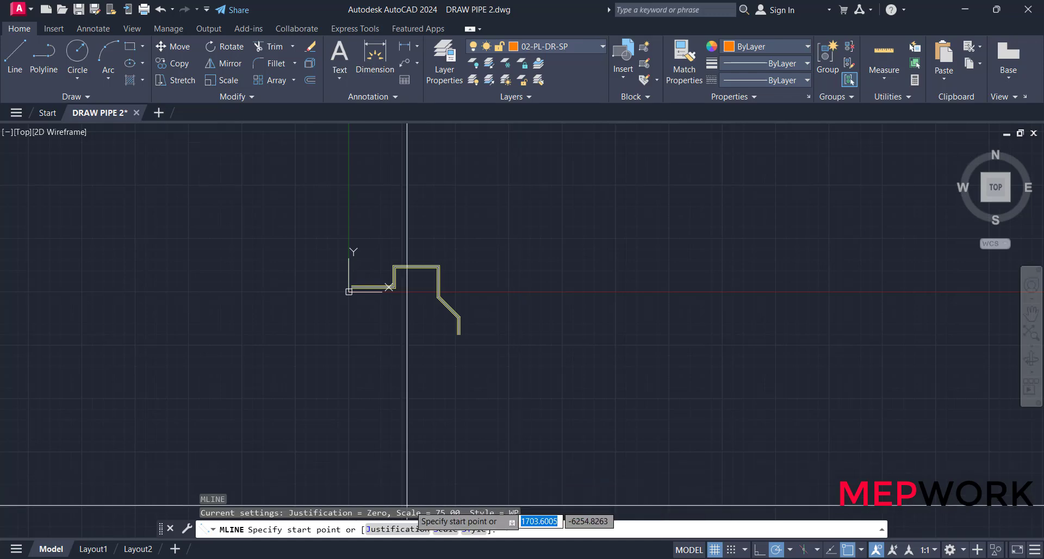
left_click(425, 196)
scroll(498, 196, "up", 3)
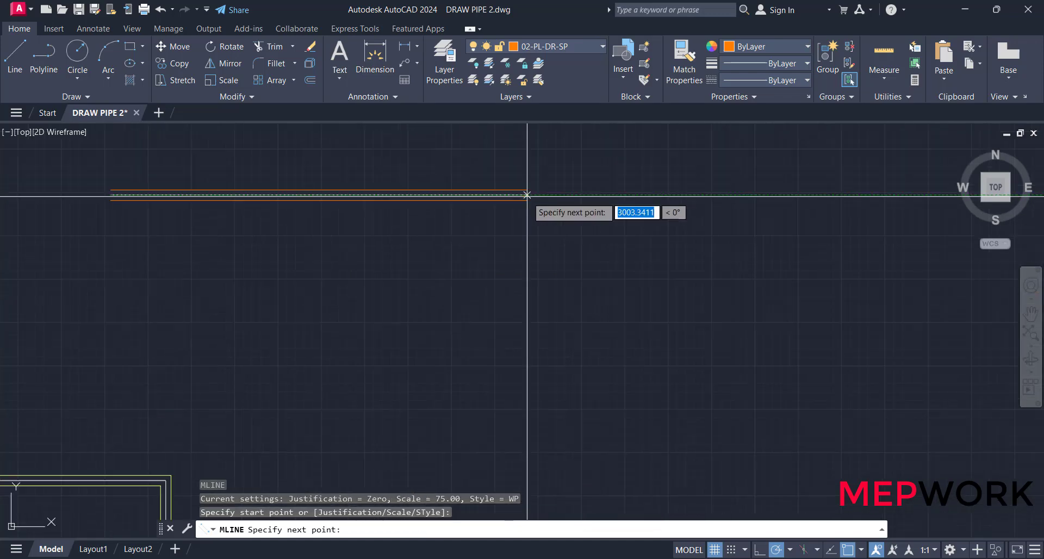
left_click(542, 195)
left_click(546, 293)
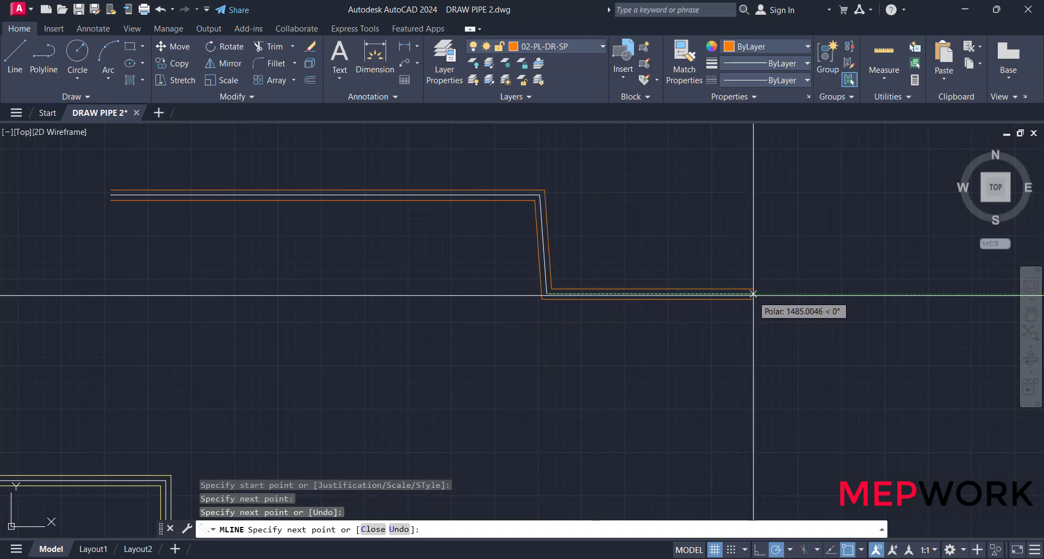
left_click(538, 319)
scroll(565, 316, "down", 6)
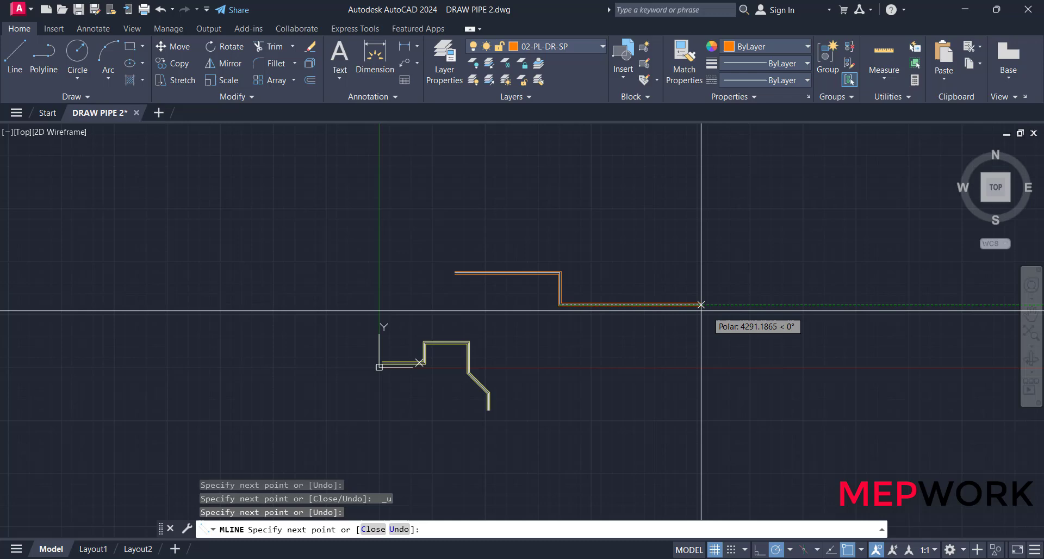
left_click(735, 307)
key("Return")
- Draw a short vertical branch stub rising from the orange pipe
scroll(655, 303, "up", 5)
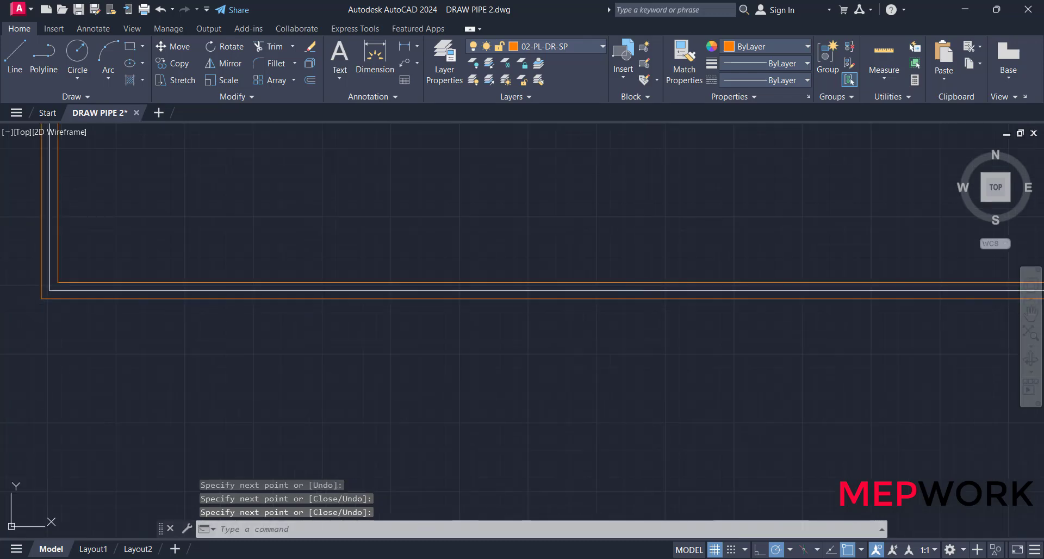
key("Return")
left_click(621, 289)
left_click(619, 193)
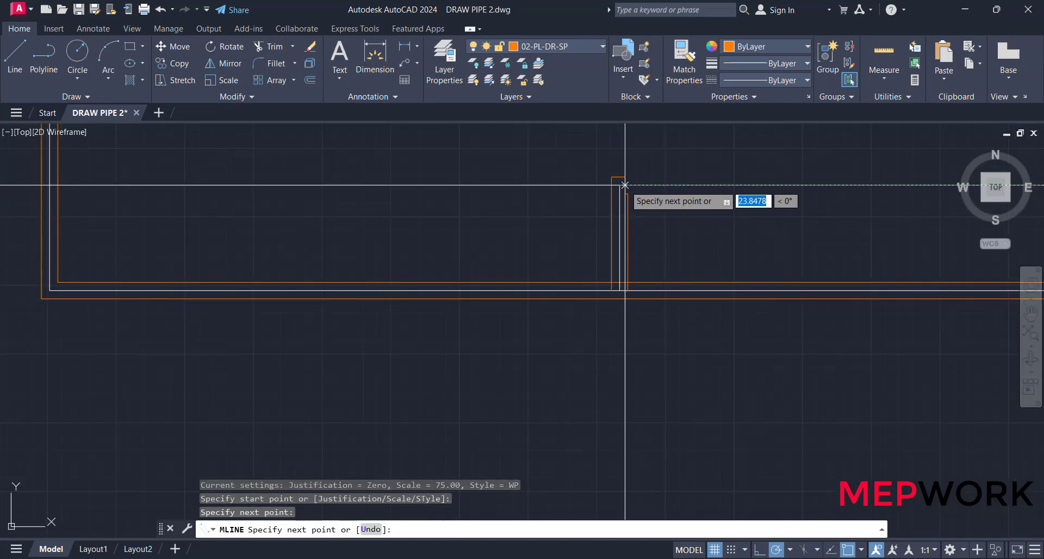
key("Return")
scroll(513, 221, "down", 5)
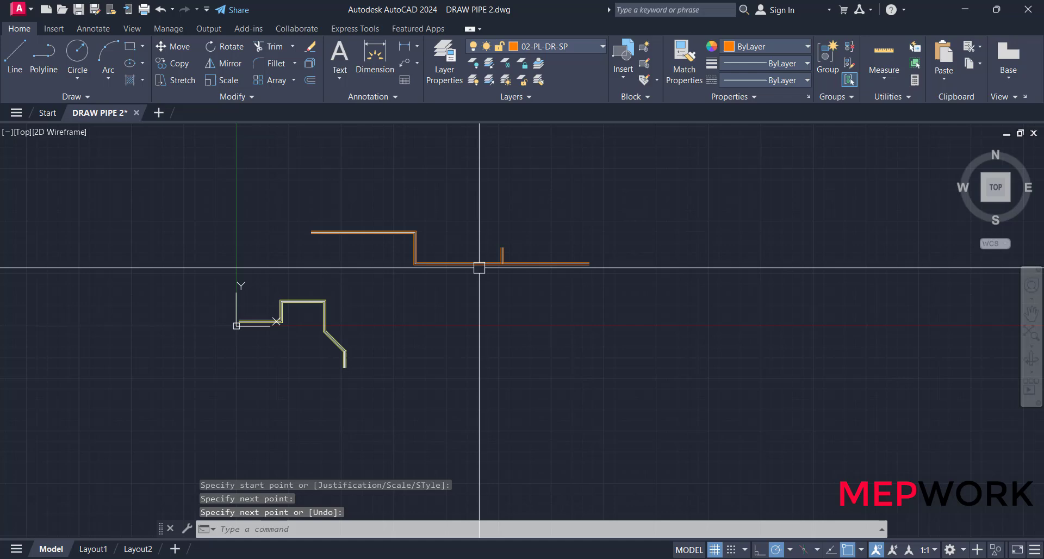
- On layer 04-PL-WS-CWP, draw the blue stepped pipe with a downward leg
left_click(542, 48)
left_click(544, 128)
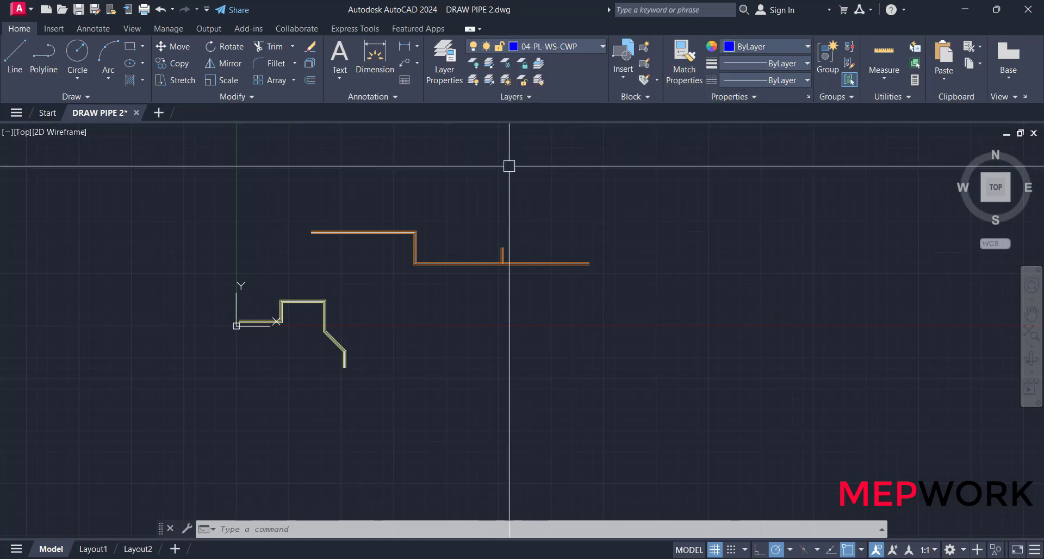
key("Return")
left_click(480, 179)
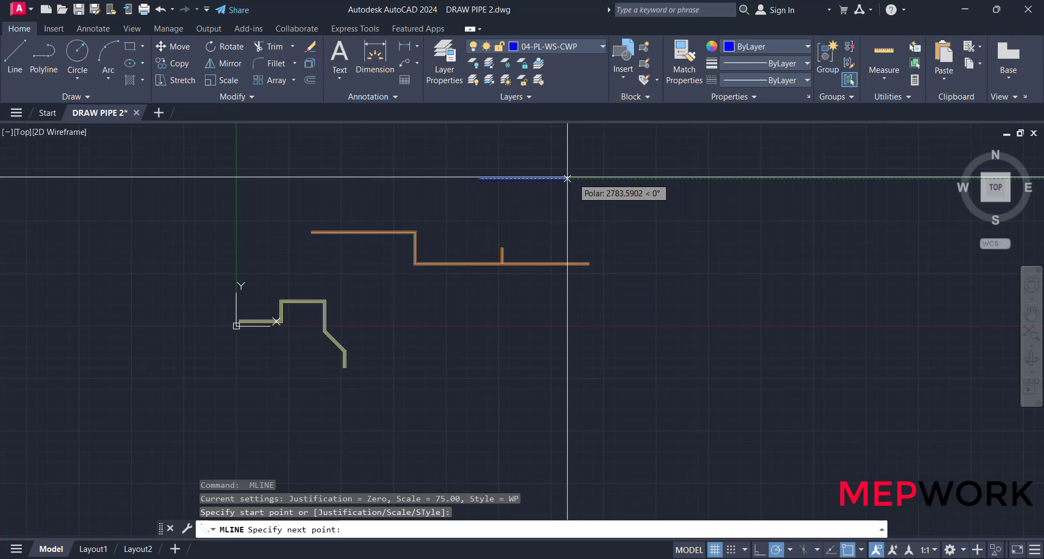
left_click(585, 221)
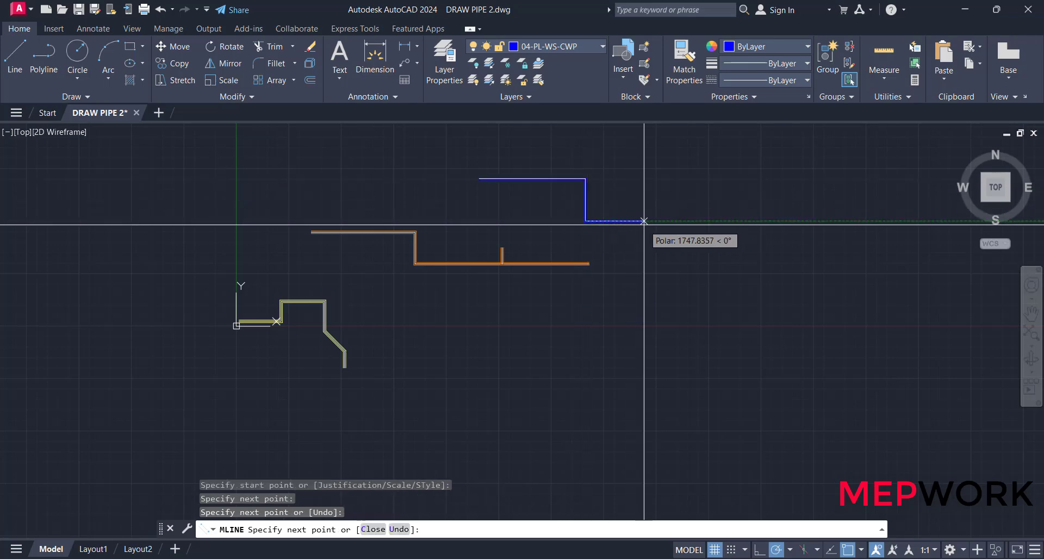
left_click(644, 223)
key("Return")
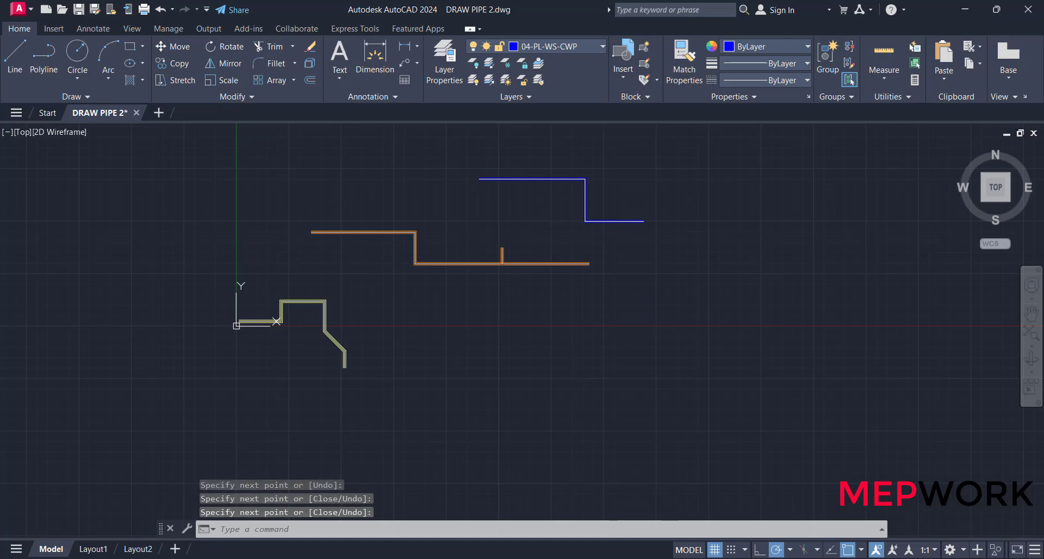
- Start a new multiline on layer 05-PL-WS-HWP with scale 50
key("Return")
left_click(559, 44)
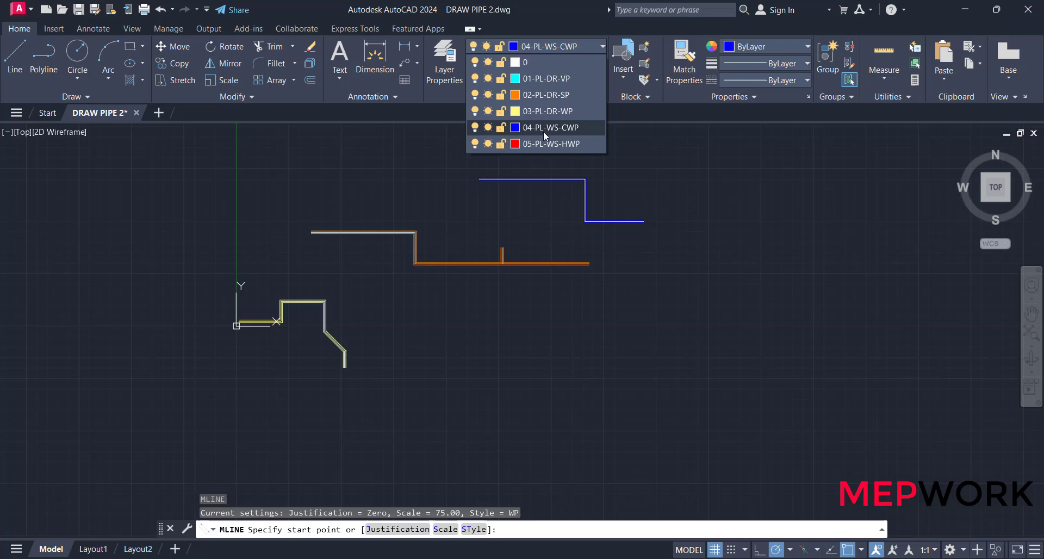
left_click(546, 144)
type("s")
key("Return")
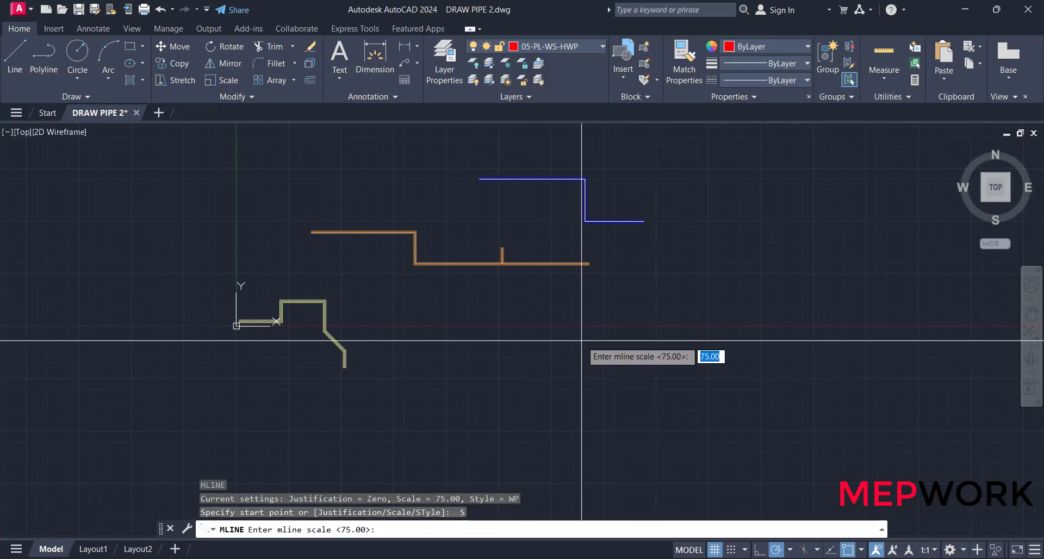
type("50")
key("Return")
- Draw the red pipe: a horizontal run, an upward leg, and a final horizontal run
scroll(582, 340, "up", 4)
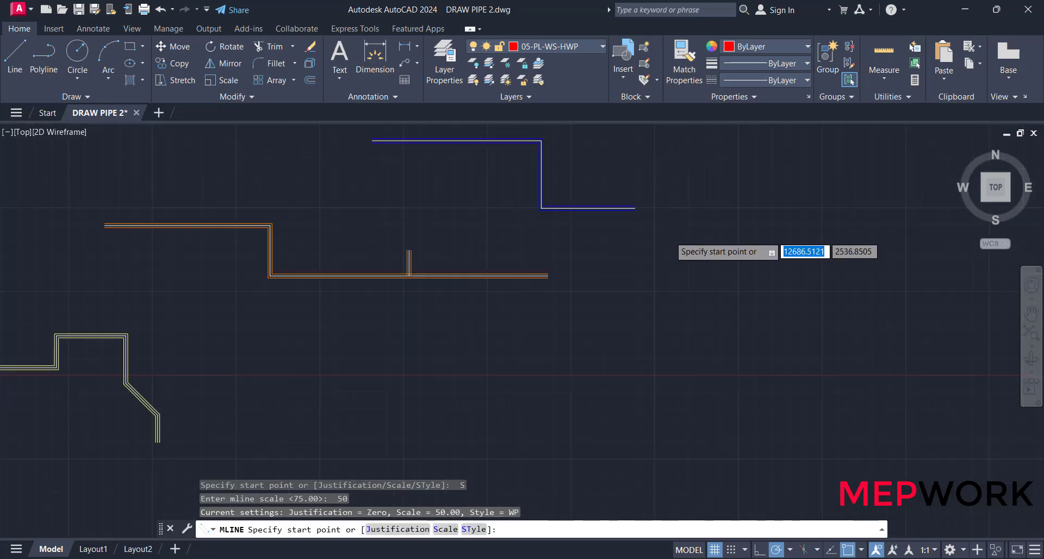
left_click(489, 288)
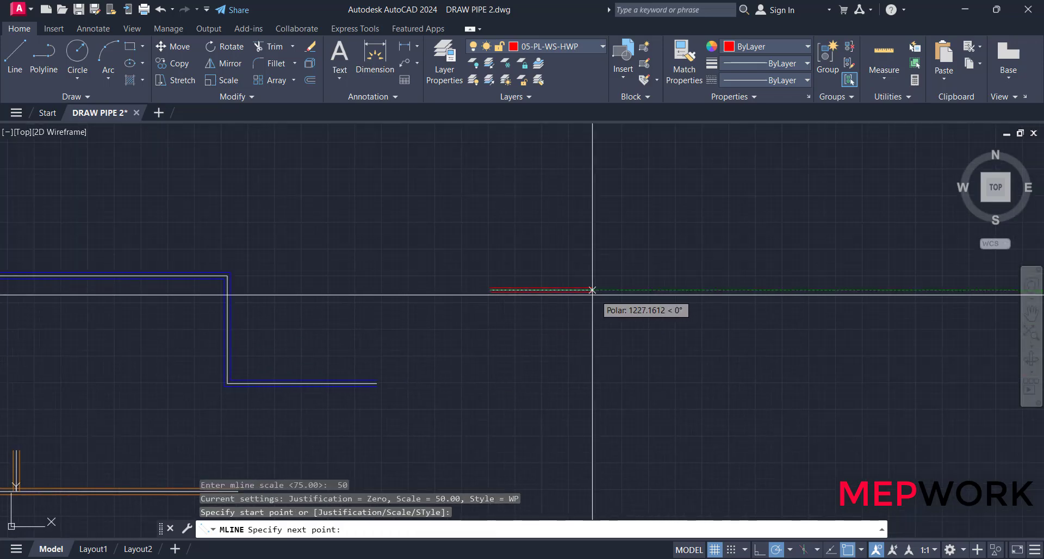
left_click(618, 288)
left_click(618, 216)
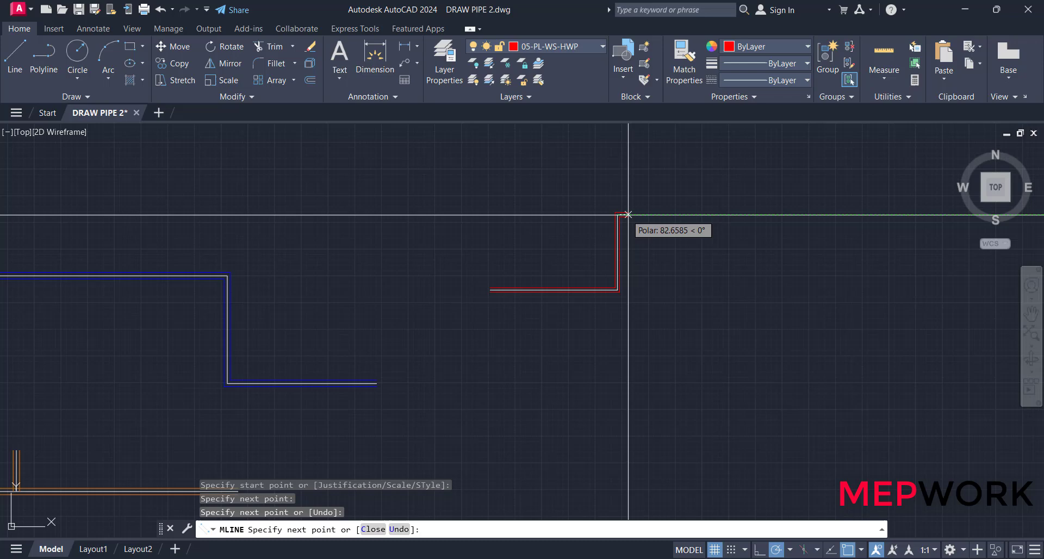
left_click(760, 218)
key("Return")
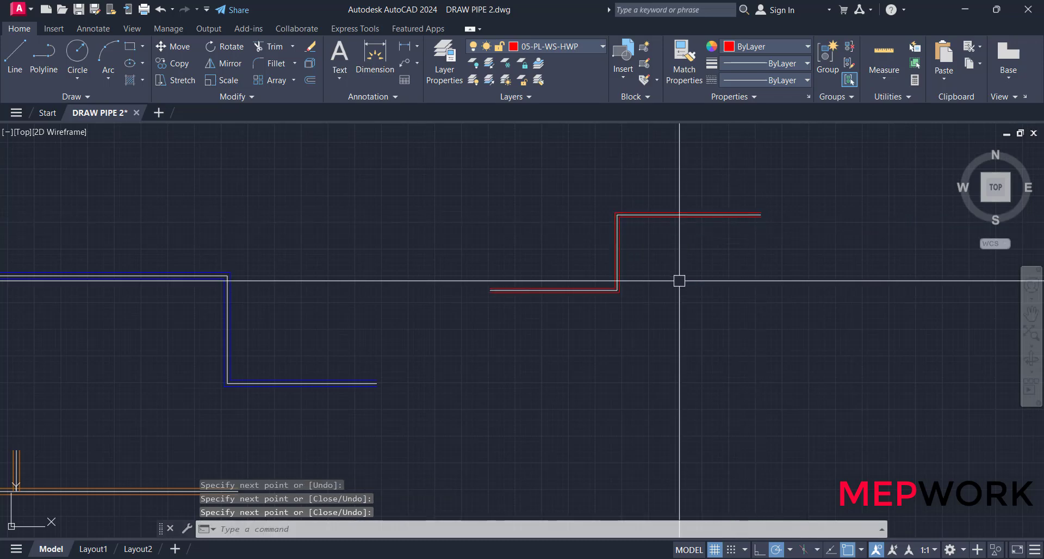
scroll(679, 280, "down", 3)
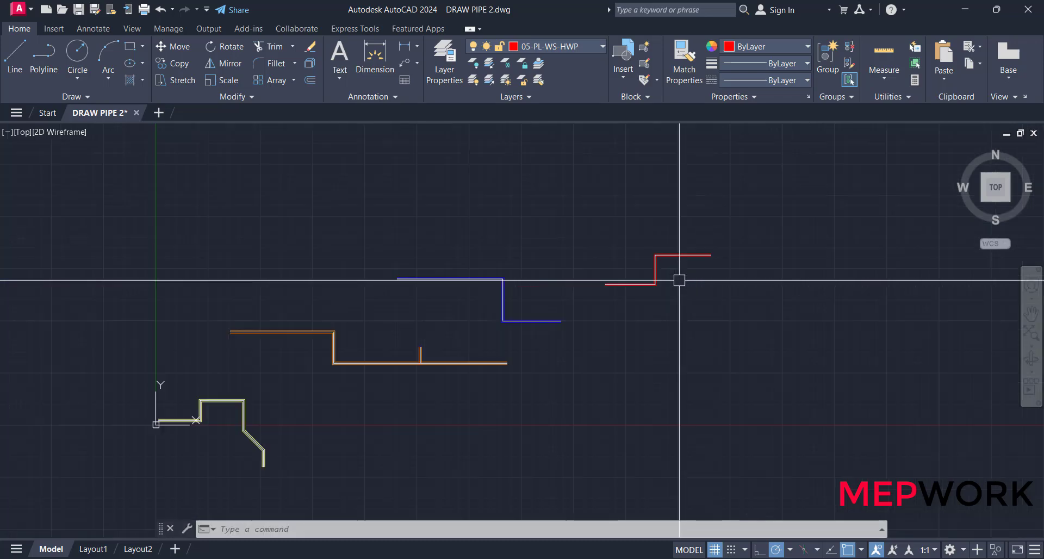
scroll(287, 319, "up", 8)
scroll(325, 271, "down", 2)
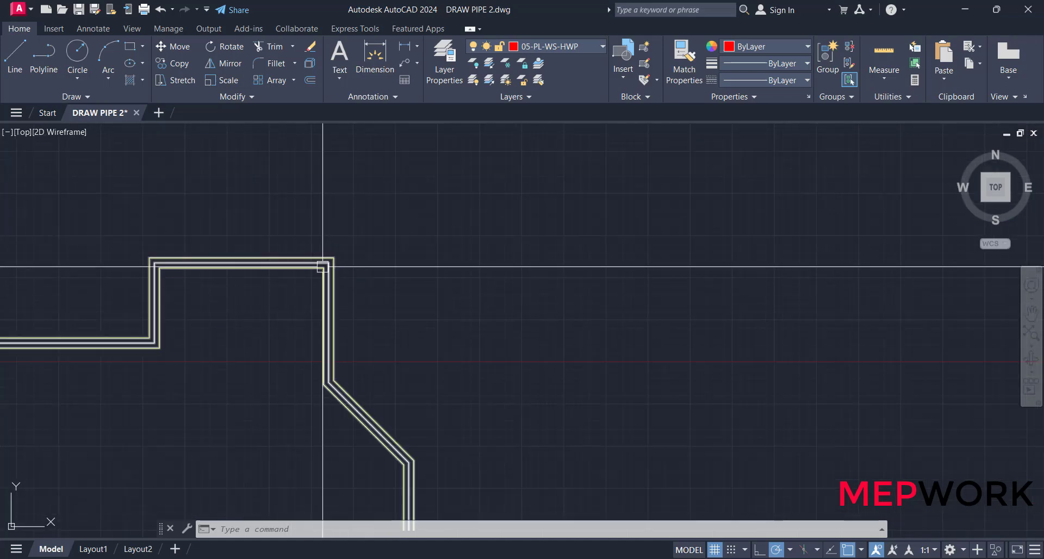
scroll(302, 272, "up", 2)
scroll(328, 289, "down", 4)
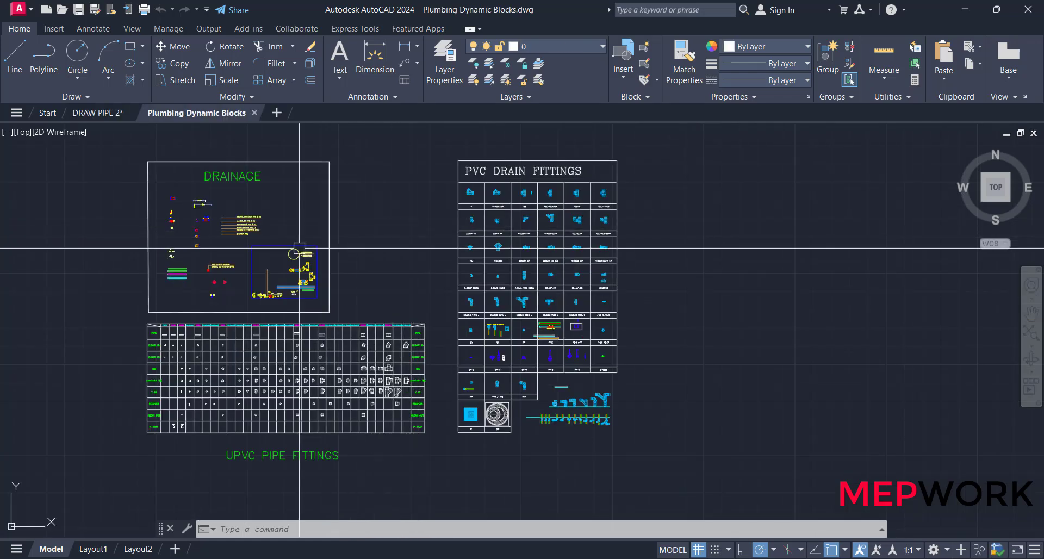
- Pan across the DRAINAGE and fittings sheets in Plumbing Dynamic Blocks.dwg
mouse_move(375, 245)
middle_mouse_down()
mouse_move(432, 260)
mouse_move(410, 252)
middle_mouse_up()
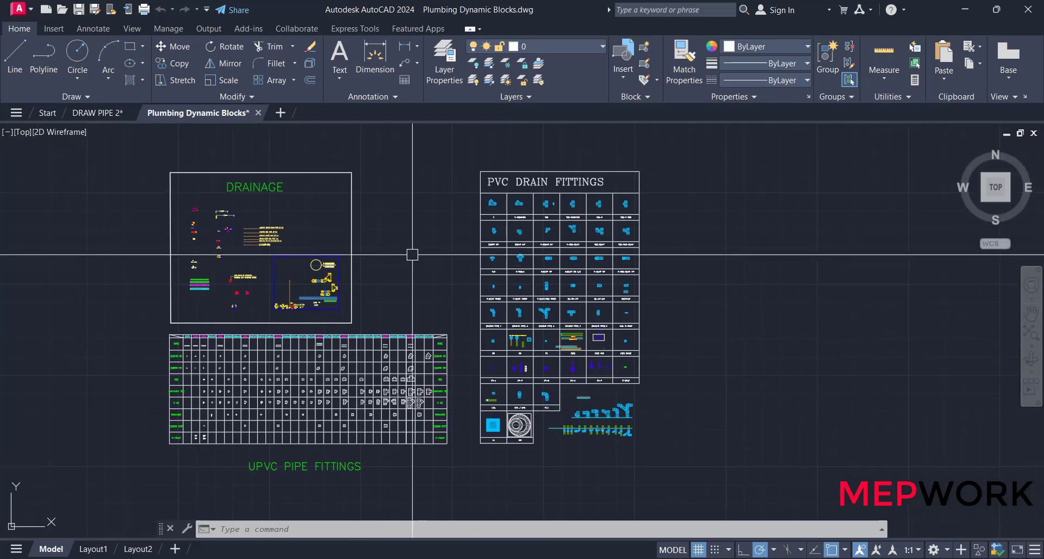
mouse_move(517, 244)
middle_mouse_down()
mouse_move(489, 252)
mouse_move(535, 265)
mouse_move(514, 256)
middle_mouse_up()
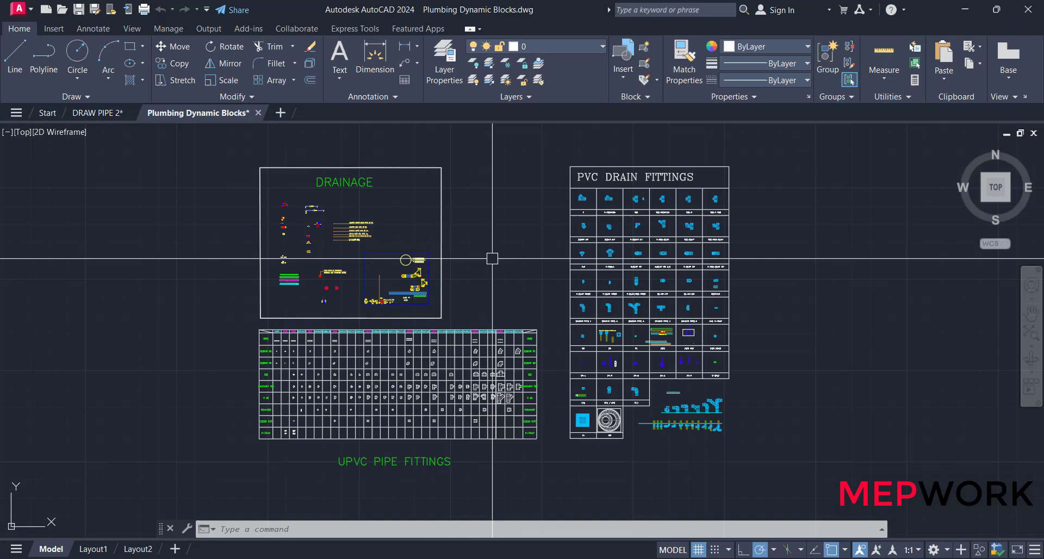
- Copy the PVC DRAIN FITTINGS table and paste it into DRAW PIPE 2 beside the pipes
left_click(550, 165)
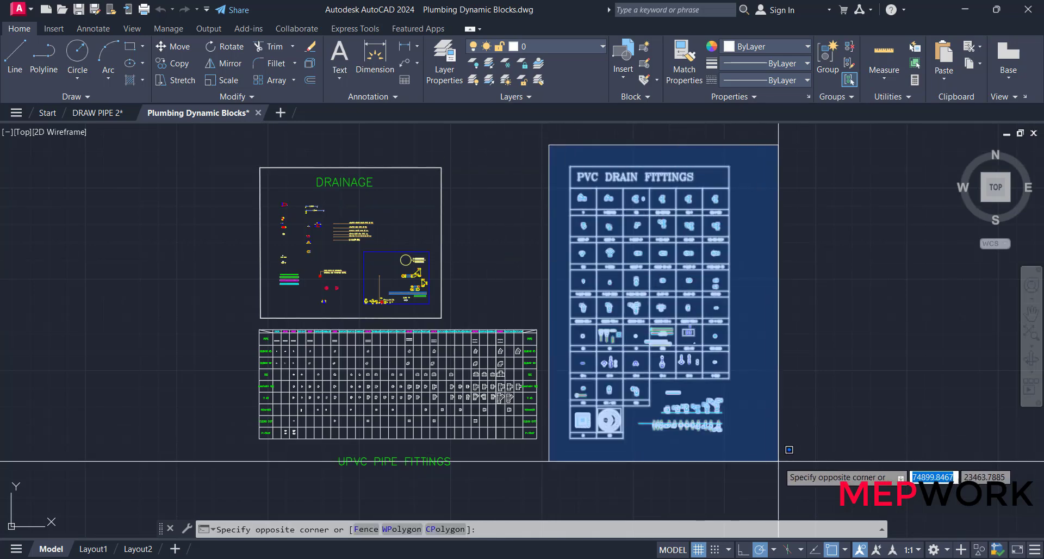
left_click(768, 442)
key("ctrl+c")
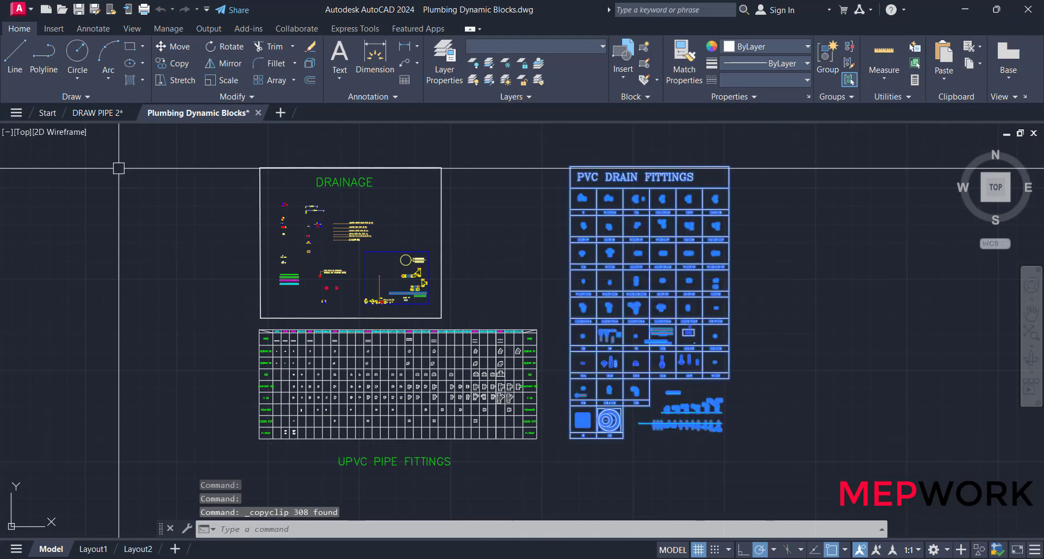
left_click(98, 112)
scroll(403, 329, "down", 4)
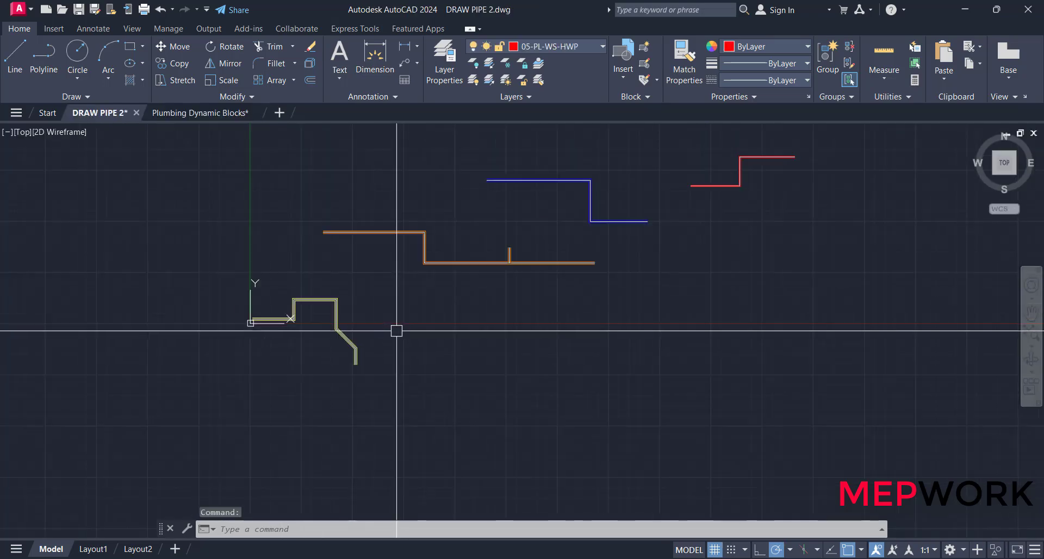
key("ctrl+v")
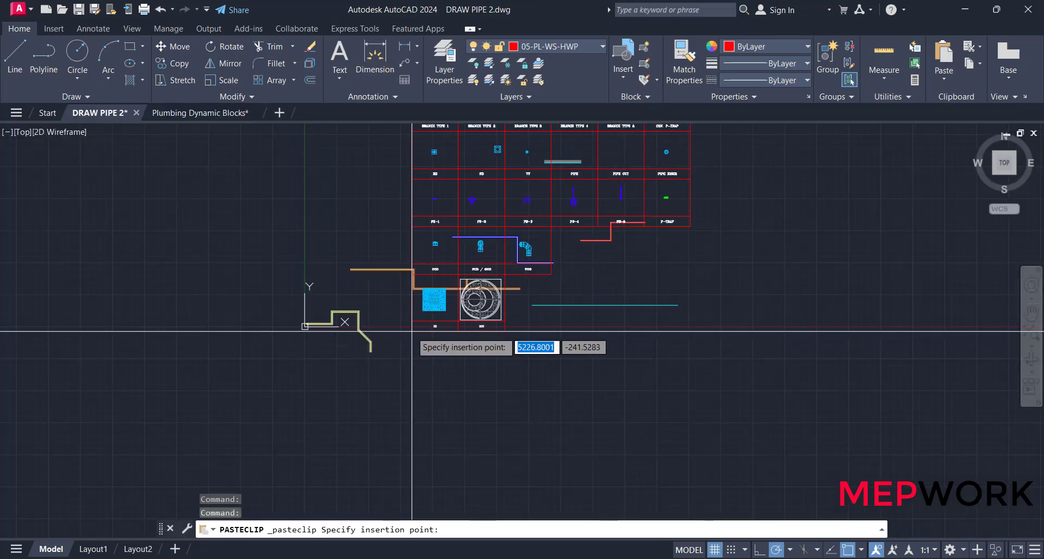
scroll(462, 337, "down", 2)
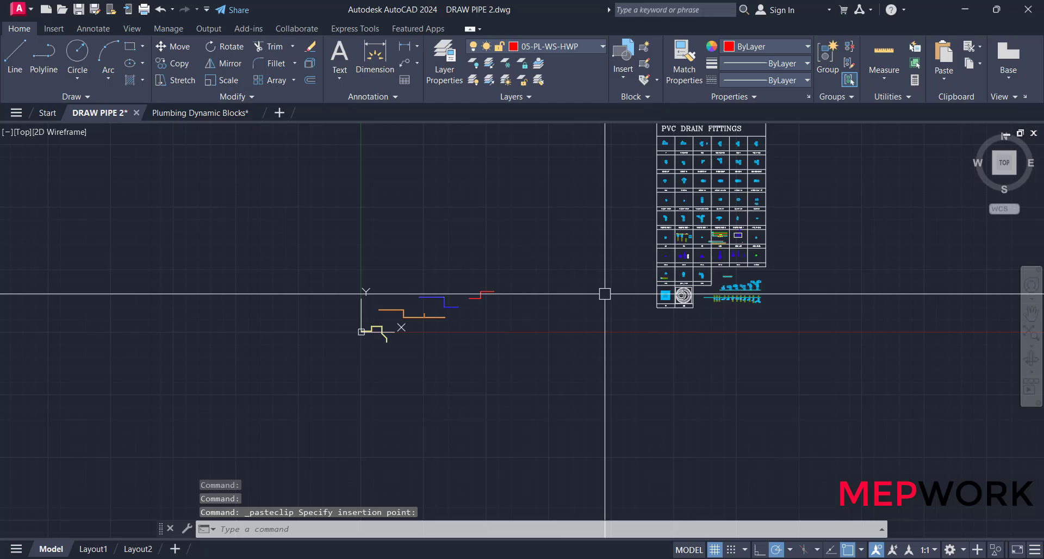
scroll(600, 243, "up", 2)
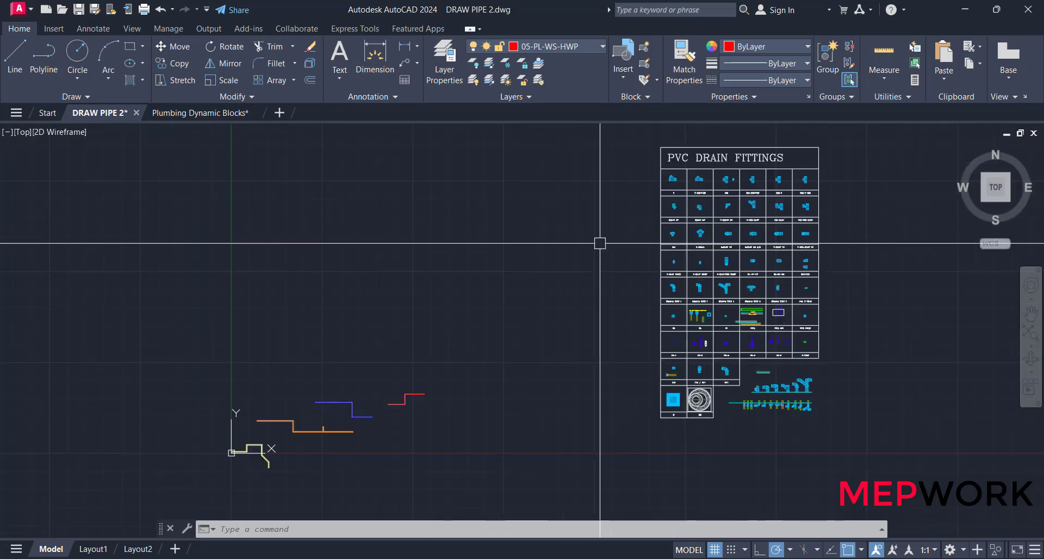
- Make 02-PL-DR-SP current and start an MLINE with style WP at scale 110
left_click(550, 46)
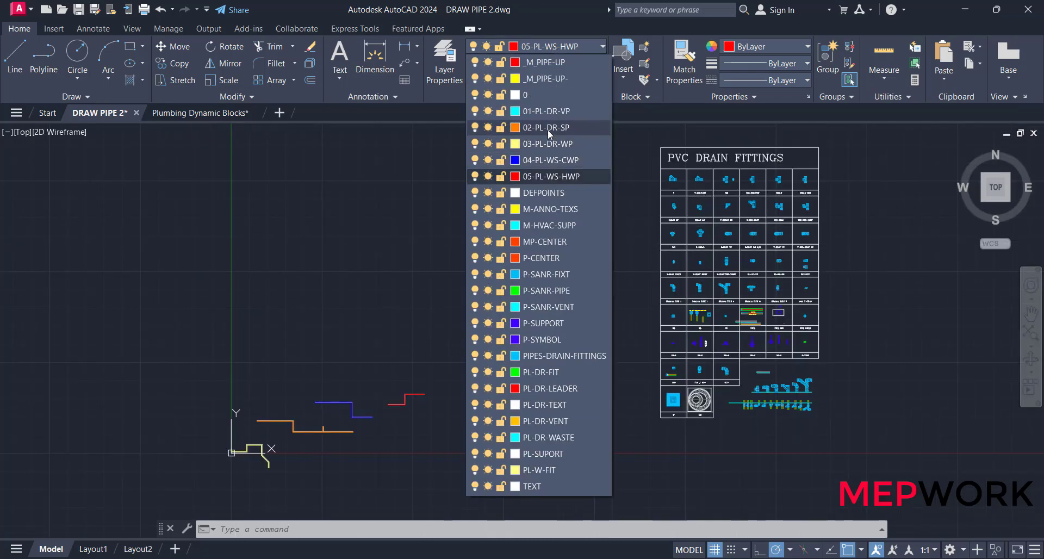
left_click(547, 128)
type("ML")
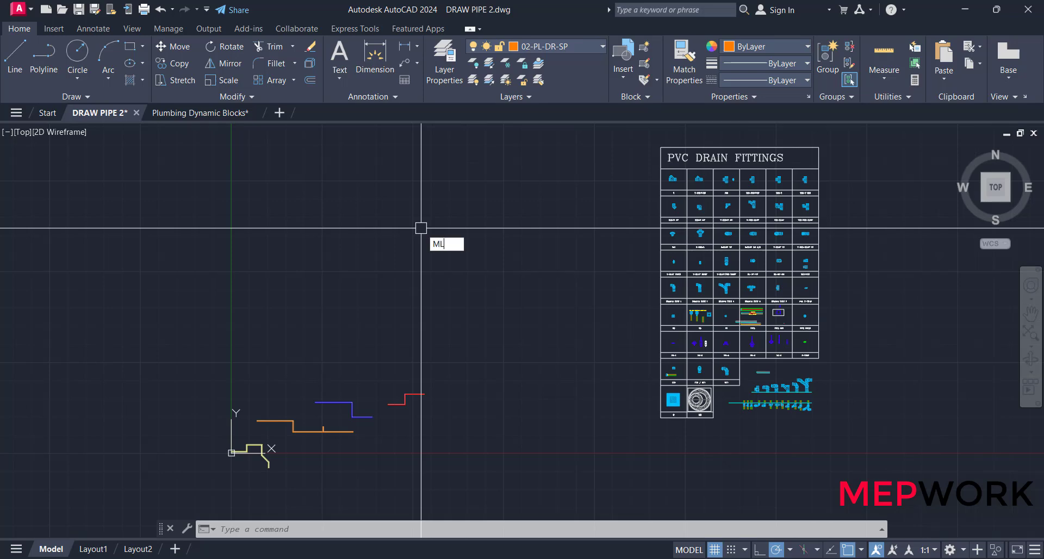
key("Return")
type("ST")
key("Return")
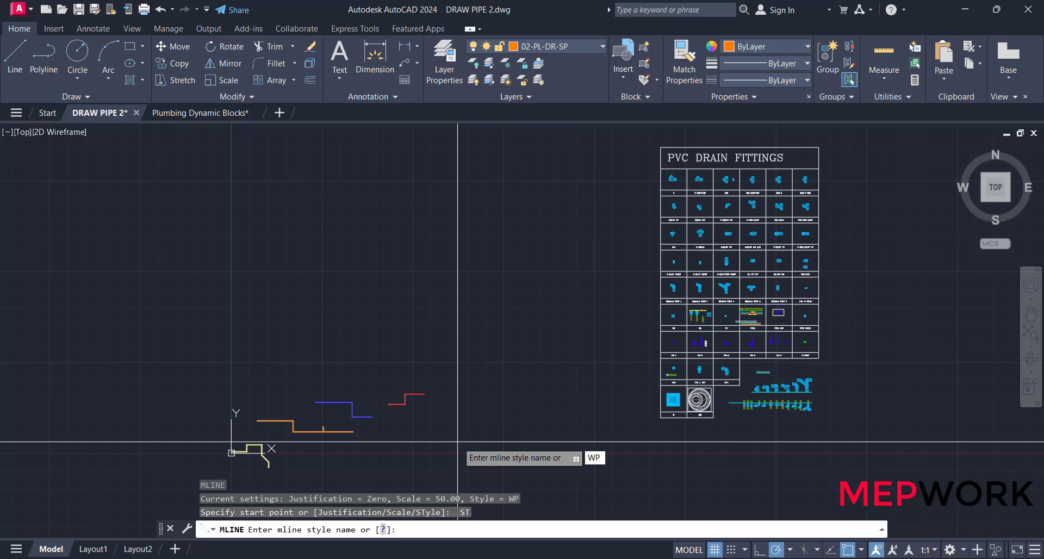
key("Return")
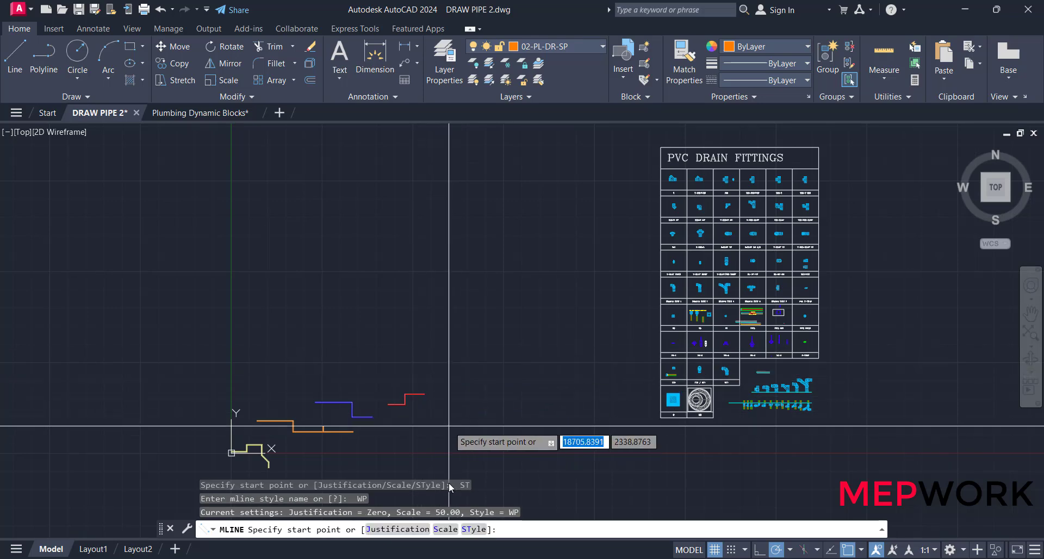
type("s")
key("Return")
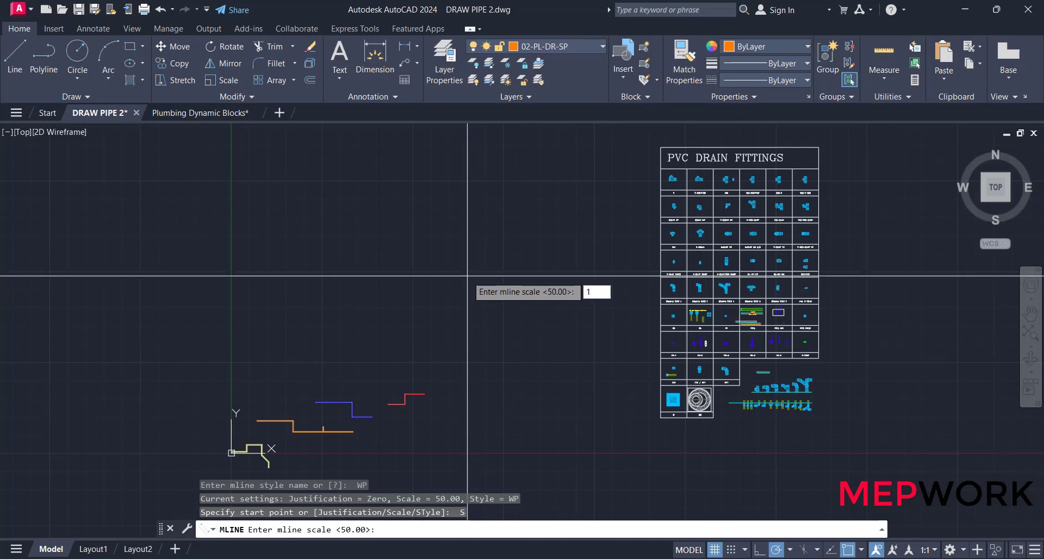
type("110")
key("Return")
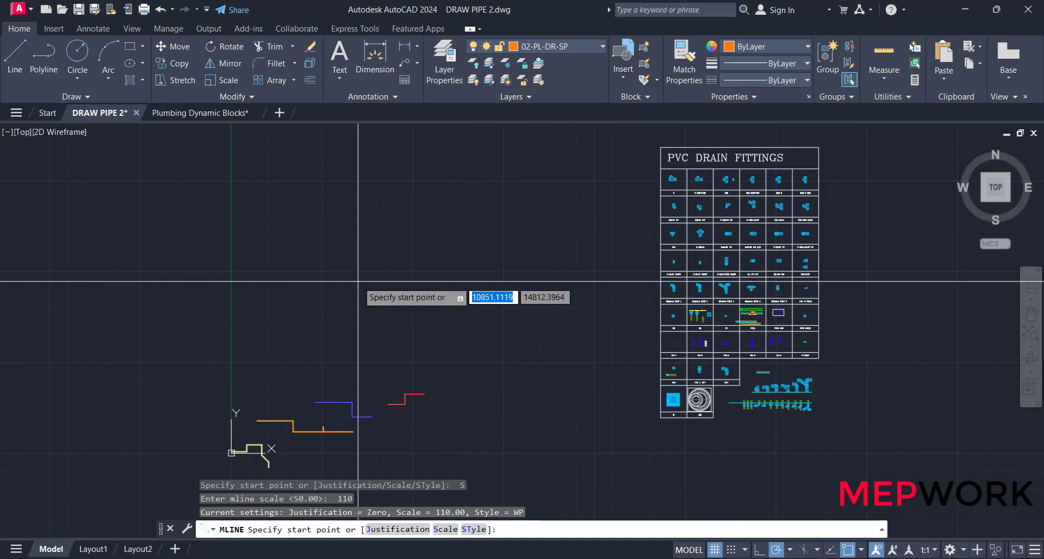
scroll(346, 278, "up", 5)
- Draw the main horizontal drain run ending in a 45° downward leg
left_click(330, 278)
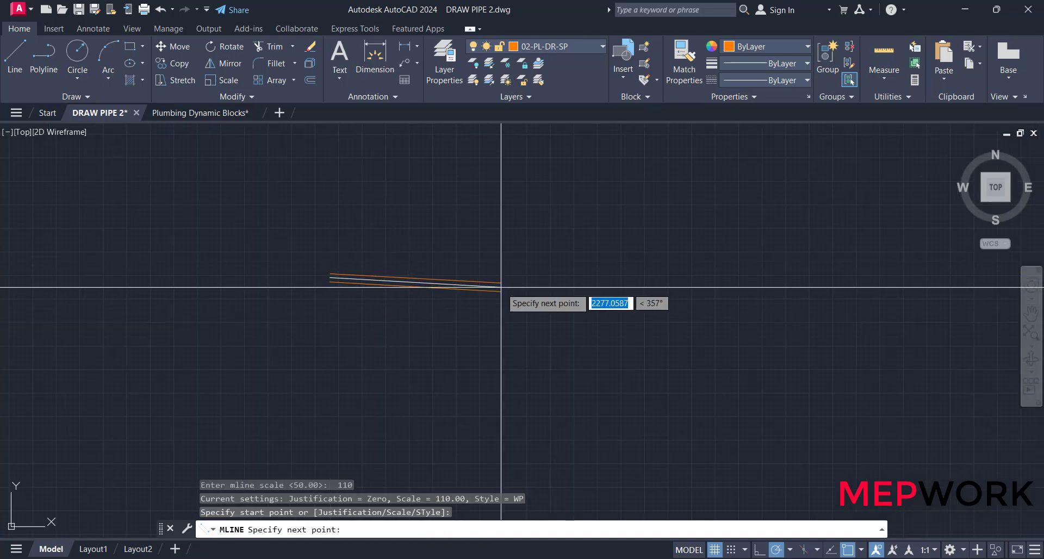
left_click(547, 277)
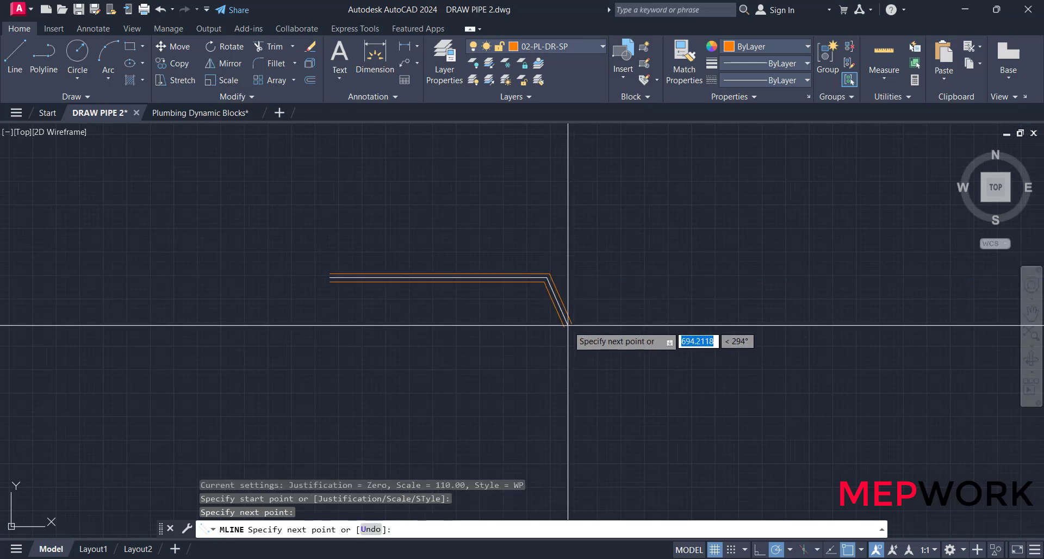
left_click(599, 331)
key("Return")
key("Return")
scroll(475, 351, "up", 3)
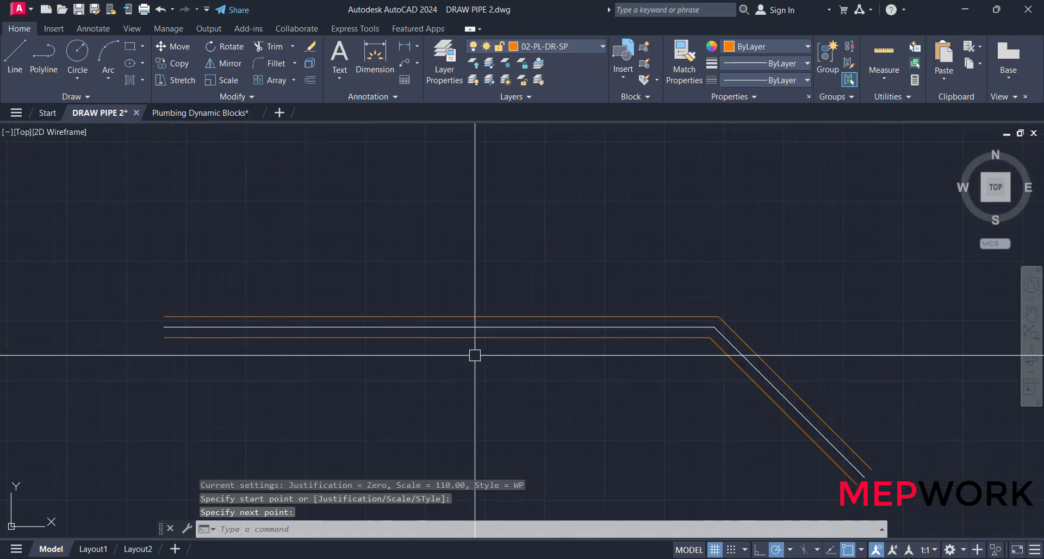
- Add two 45° branch pipes rising up-left from the main run
left_click(470, 325)
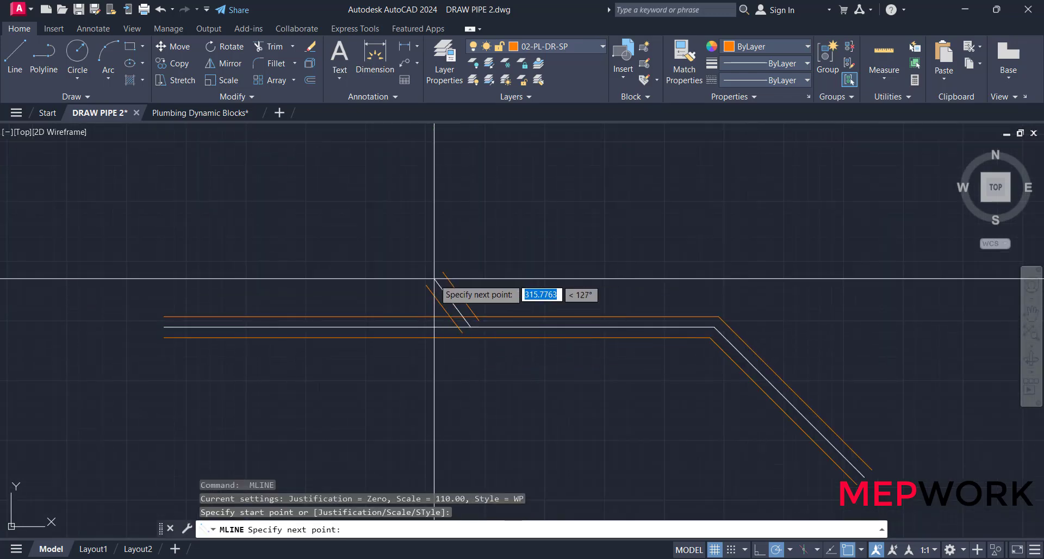
left_click(353, 209)
key("Return")
scroll(350, 246, "down", 4)
scroll(418, 268, "up", 5)
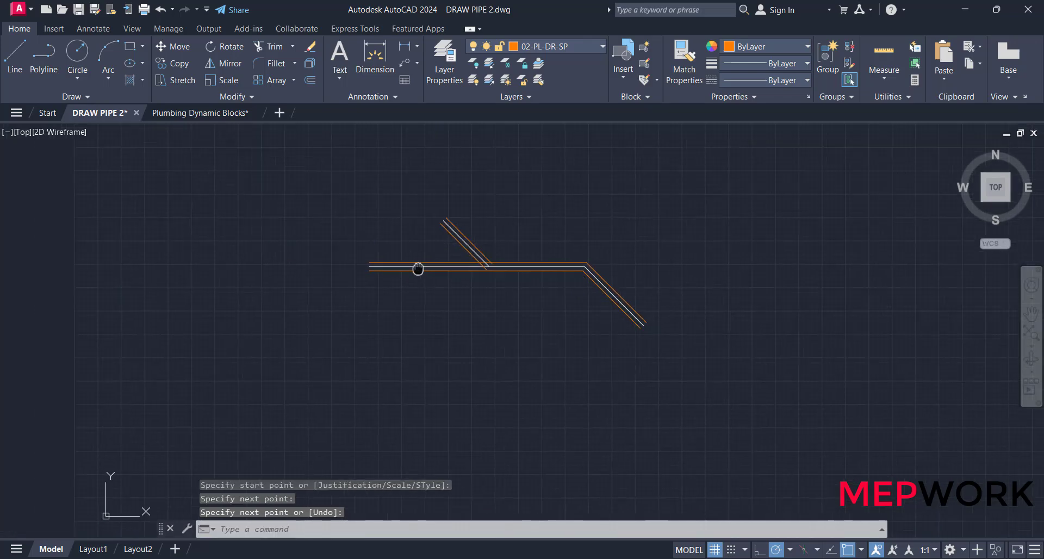
key("Return")
left_click(386, 264)
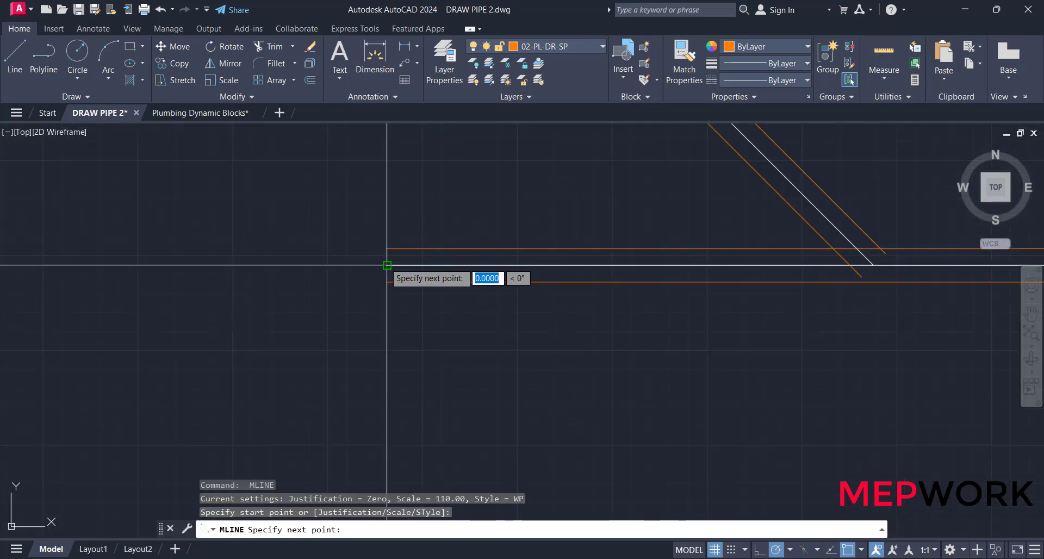
scroll(387, 265, "down", 4)
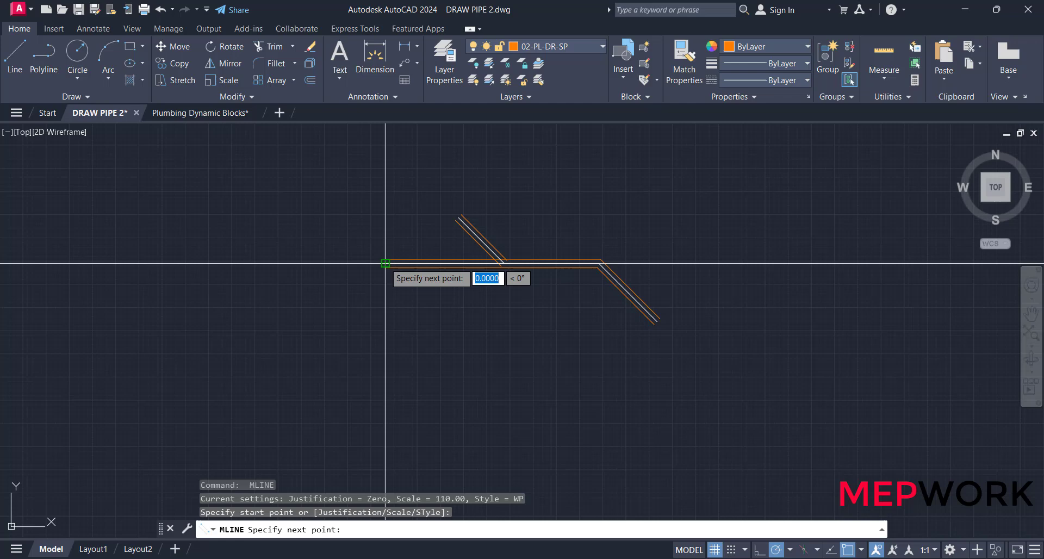
left_click(353, 231)
key("Return")
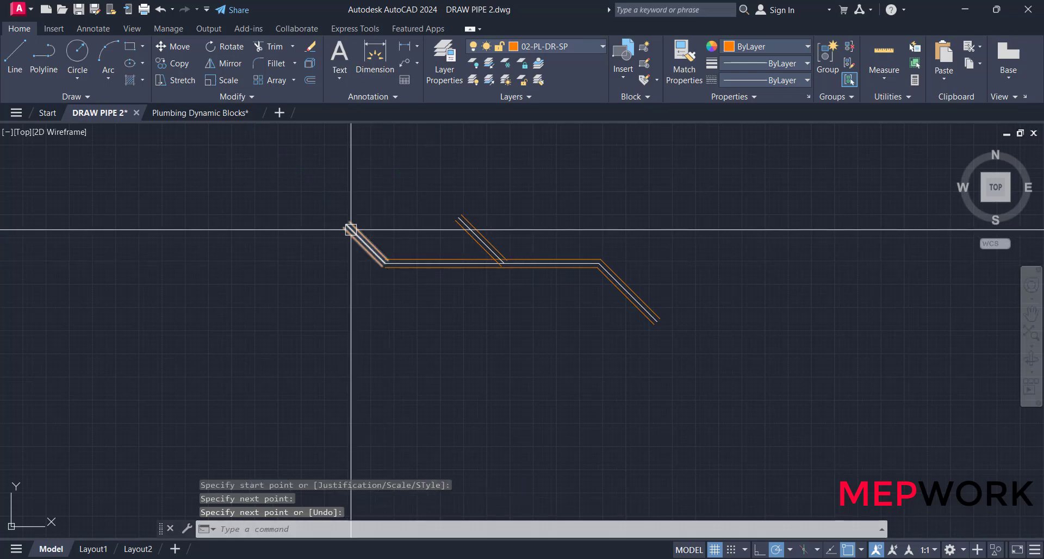
scroll(350, 231, "up", 4)
- Extend the pipe leftward from its left end
key("Return")
left_click(439, 315)
scroll(413, 302, "down", 4)
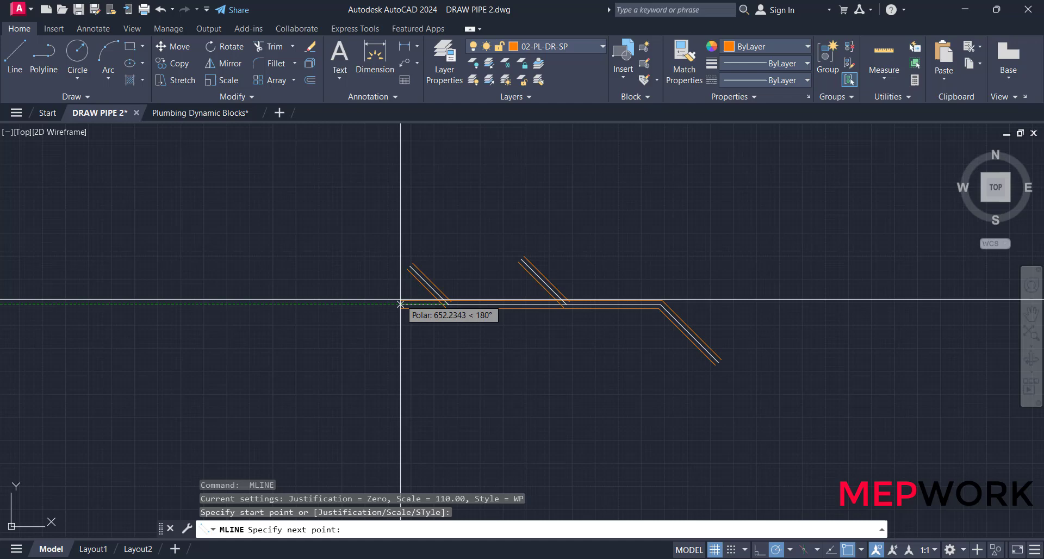
left_click(360, 303)
key("Return")
scroll(348, 288, "down", 5)
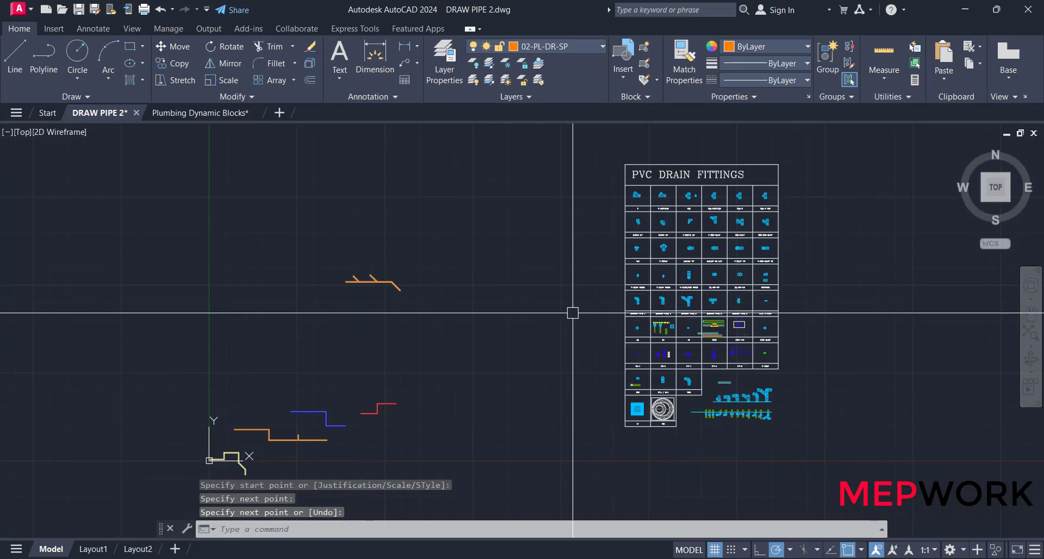
scroll(348, 286, "up", 10)
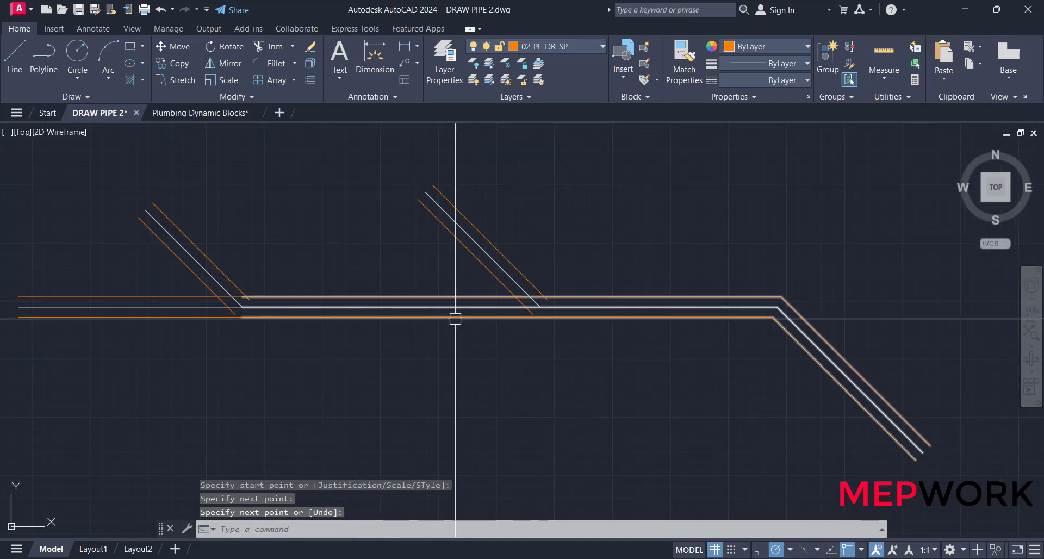
scroll(634, 327, "down", 5)
scroll(700, 329, "down", 5)
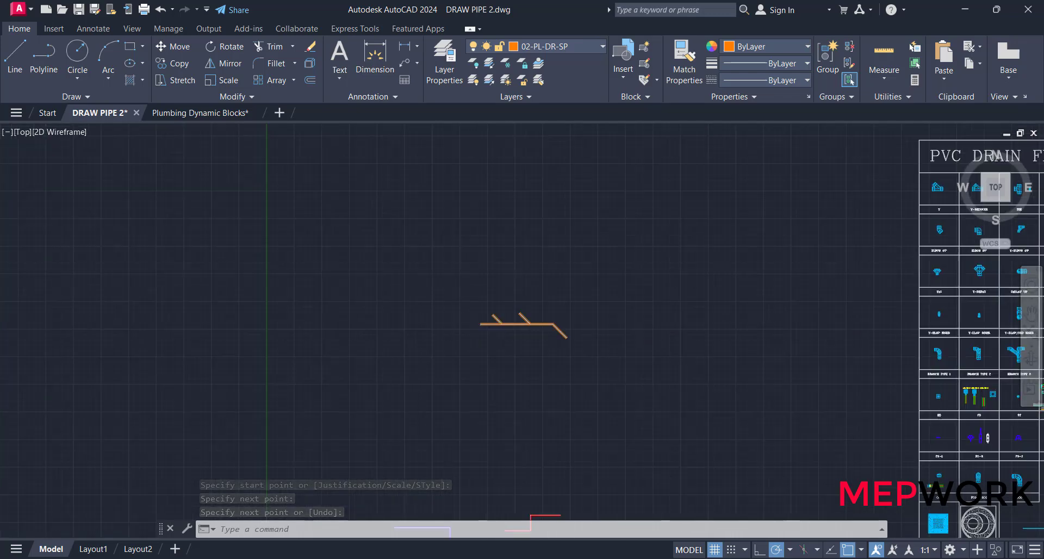
scroll(762, 253, "up", 3)
- Copy the Y fitting from the fittings table onto the left branch junction
left_click(762, 253)
scroll(761, 252, "up", 10)
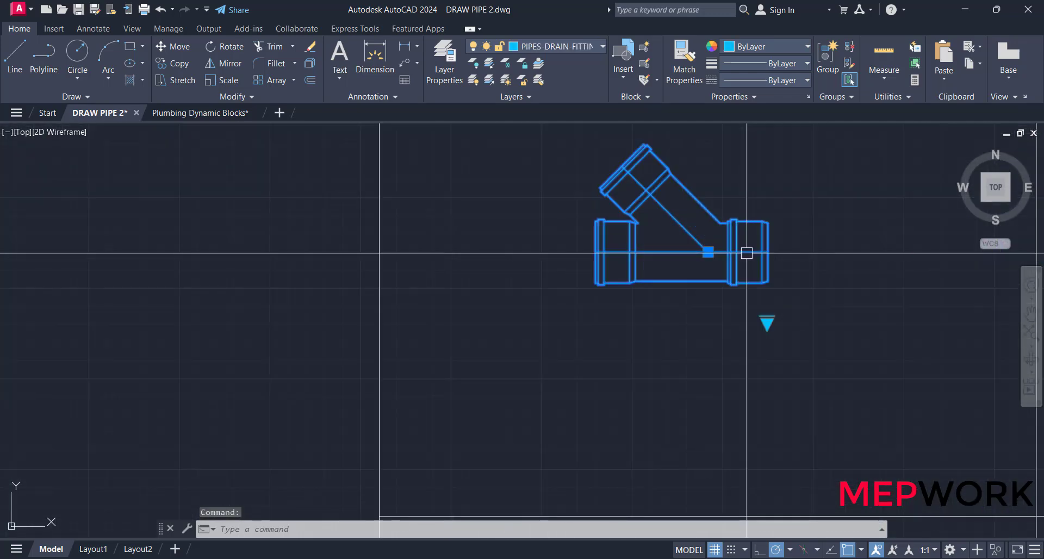
type("co")
key("Return")
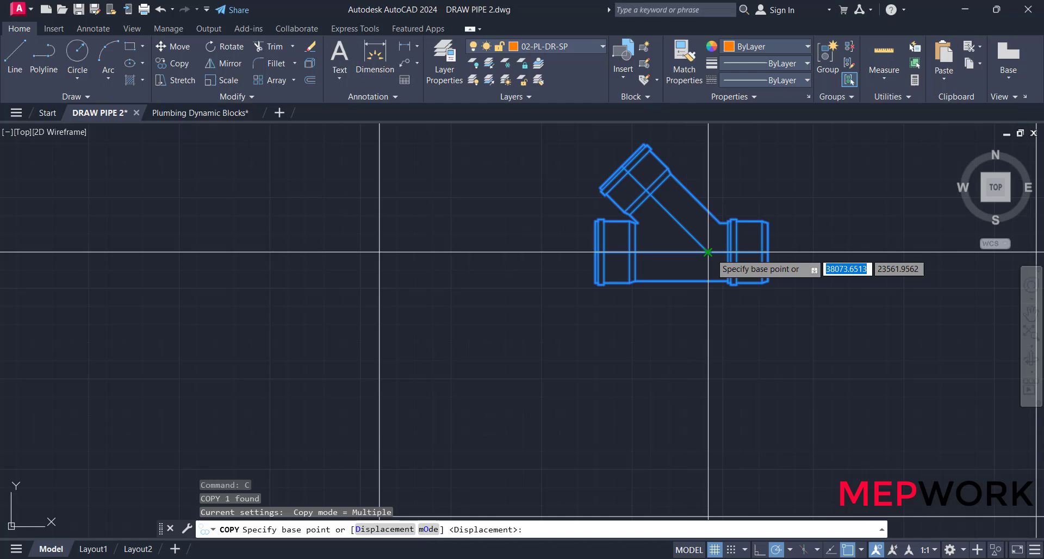
left_click(708, 252)
scroll(785, 289, "down", 8)
middle_click_drag(597, 361, 857, 205)
scroll(396, 361, "up", 6)
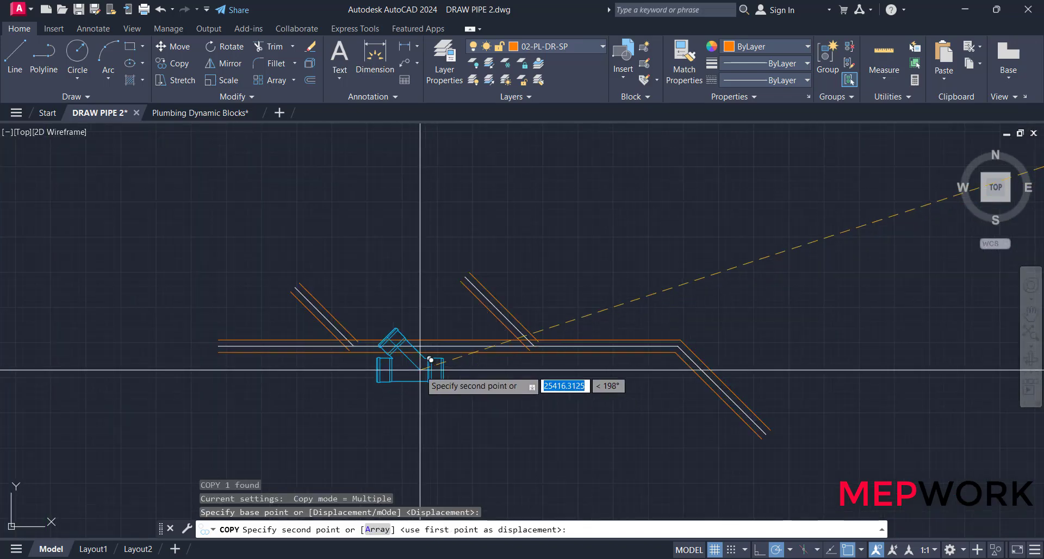
left_click(379, 325)
scroll(462, 304, "down", 6)
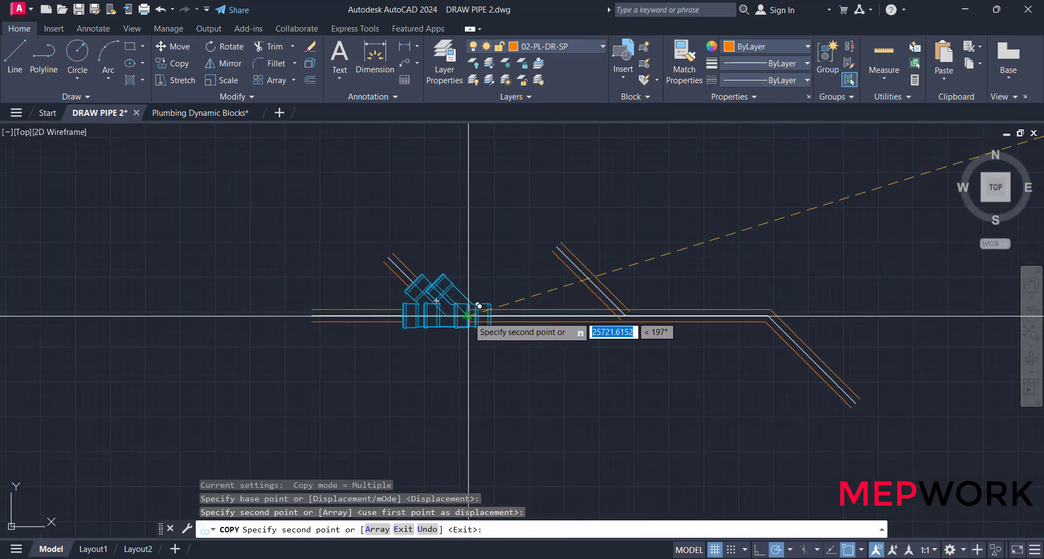
key("Escape")
- Resize the placed Y fitting to 75, then to 110
left_click(441, 293)
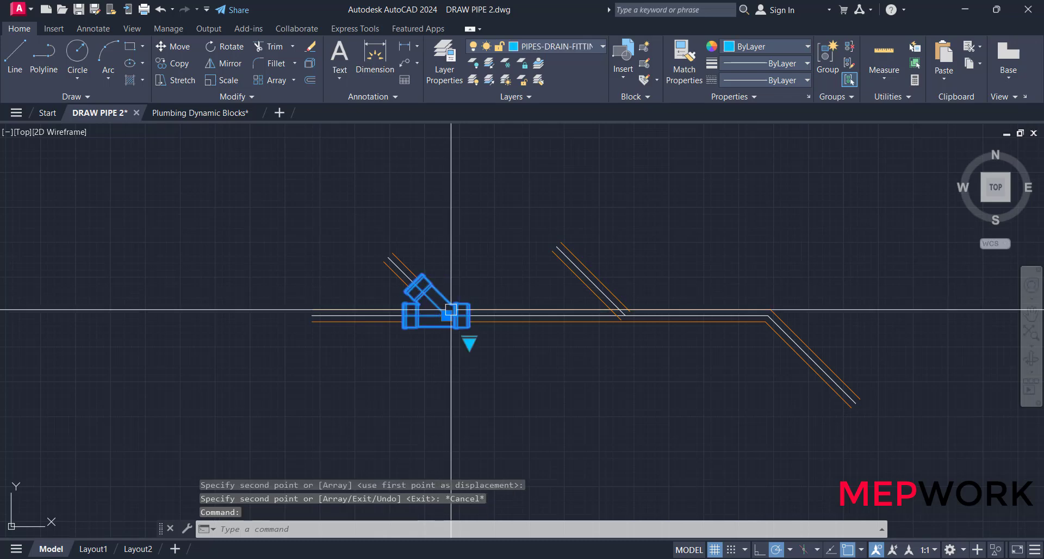
left_click(469, 342)
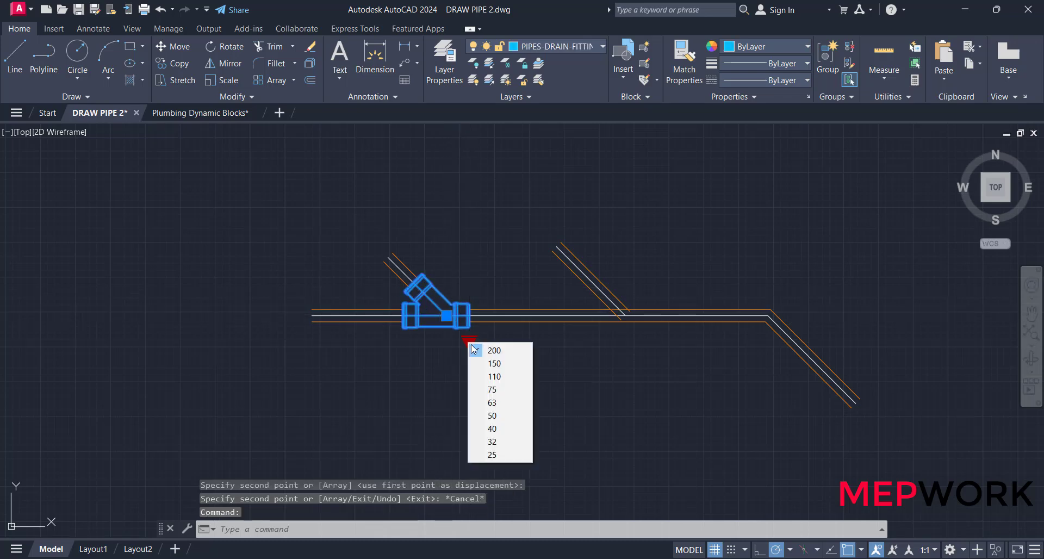
left_click(498, 390)
scroll(431, 299, "up", 5)
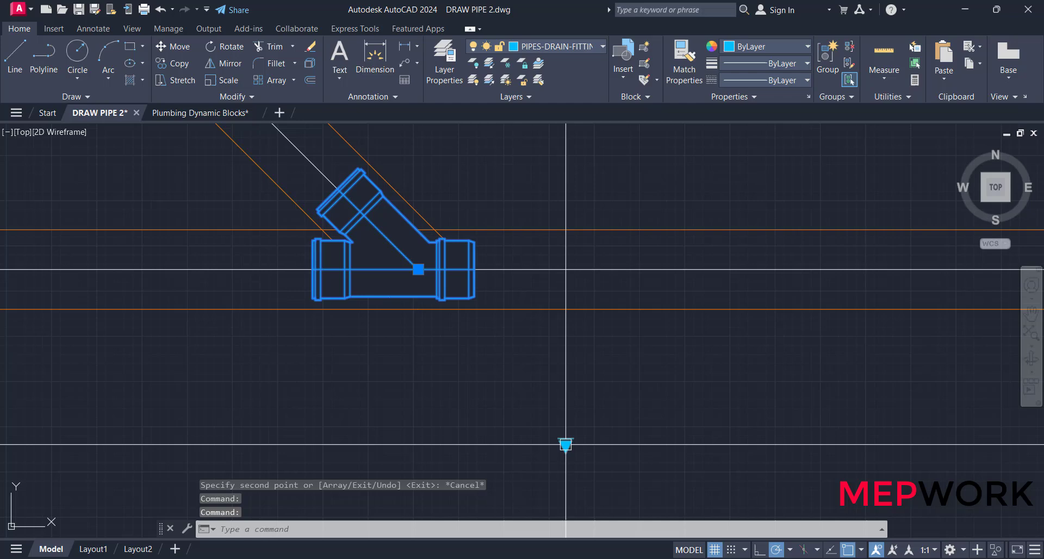
left_click(565, 444)
left_click(587, 357)
key("Escape")
key("Escape")
scroll(537, 346, "down", 5)
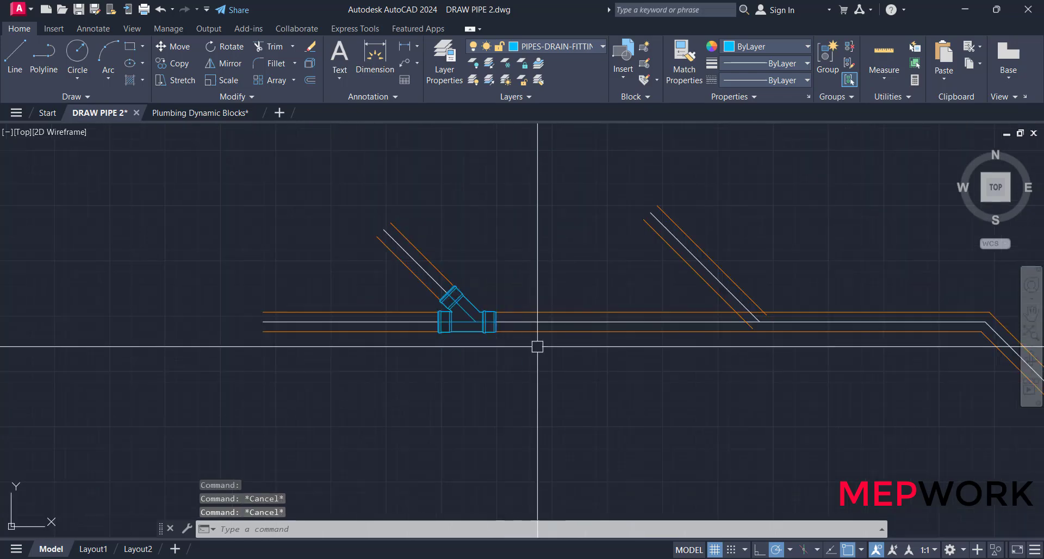
- Copy the 110 Y fitting to the right branch junction
middle_click_drag(475, 322, 480, 299)
type("co")
key("Return")
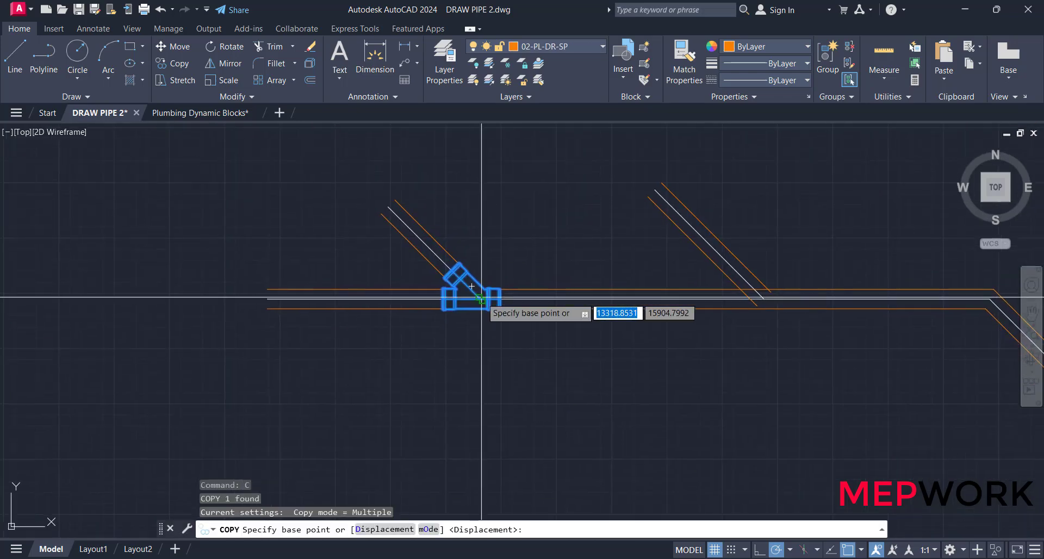
left_click(480, 299)
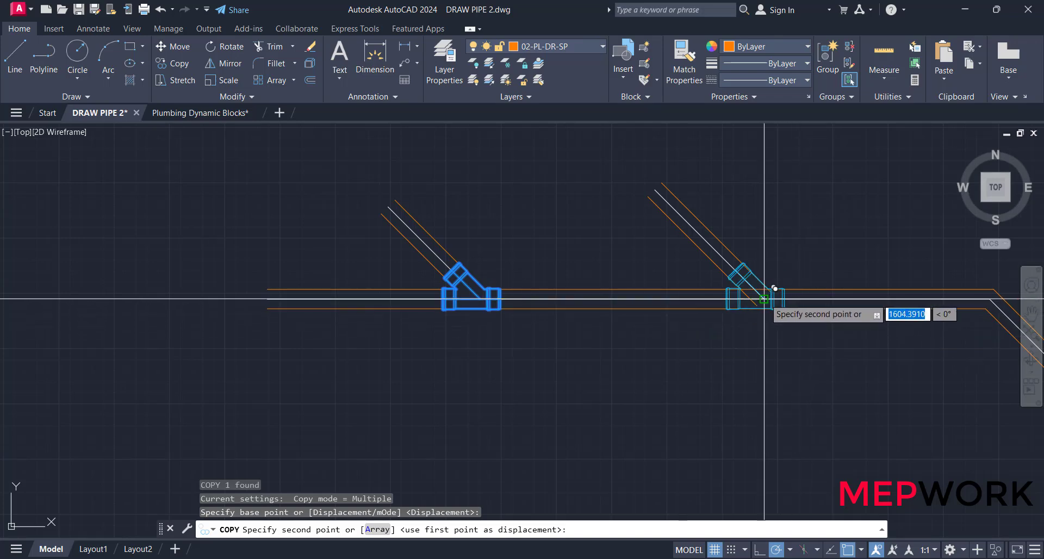
left_click(781, 299)
key("Escape")
scroll(558, 350, "down", 8)
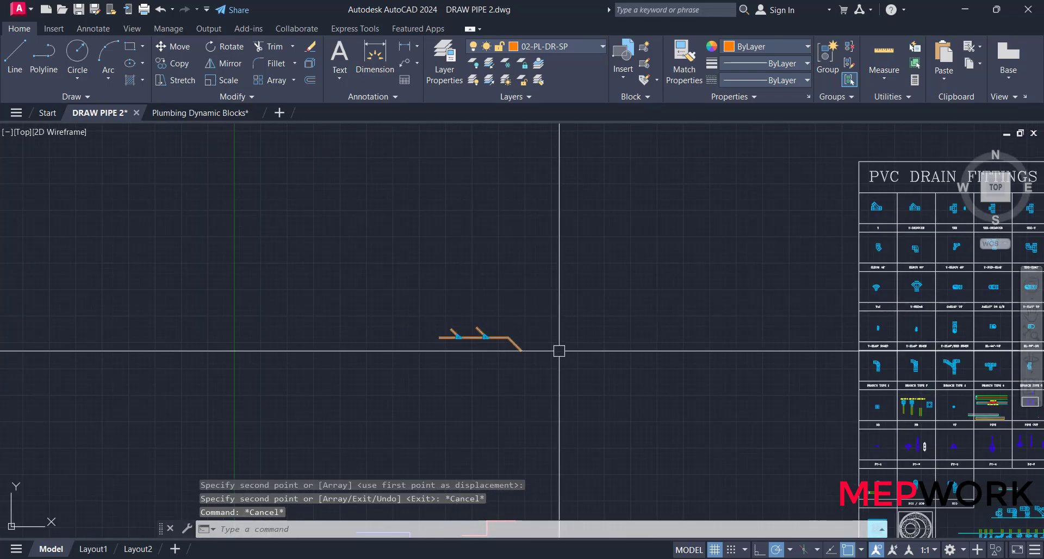
scroll(710, 305, "down", 2)
scroll(831, 268, "up", 5)
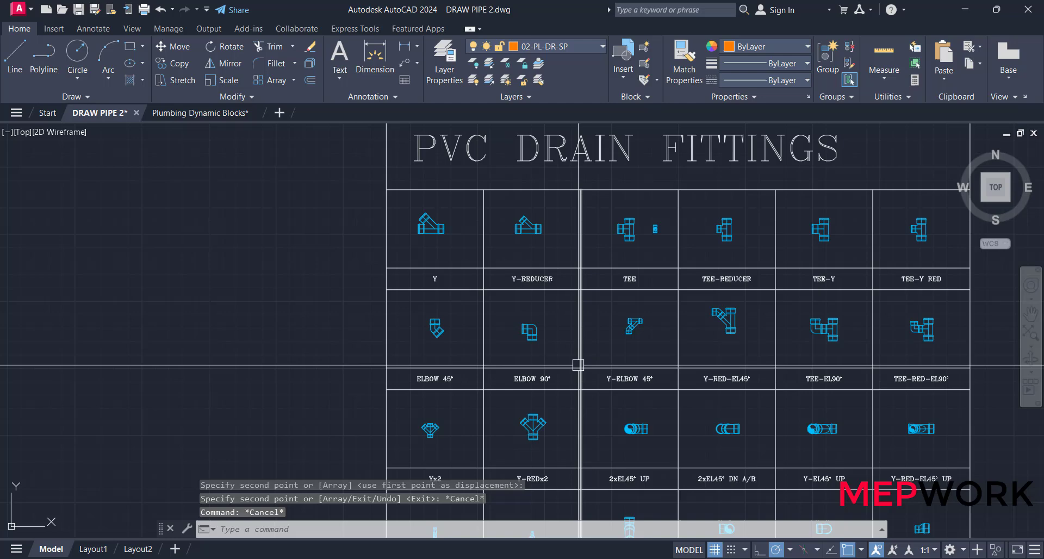
- Copy the ELBOW 45° fitting from the fittings table to the pipe's downward bend
middle_click_drag(577, 364, 524, 314)
scroll(524, 314, "up", 10)
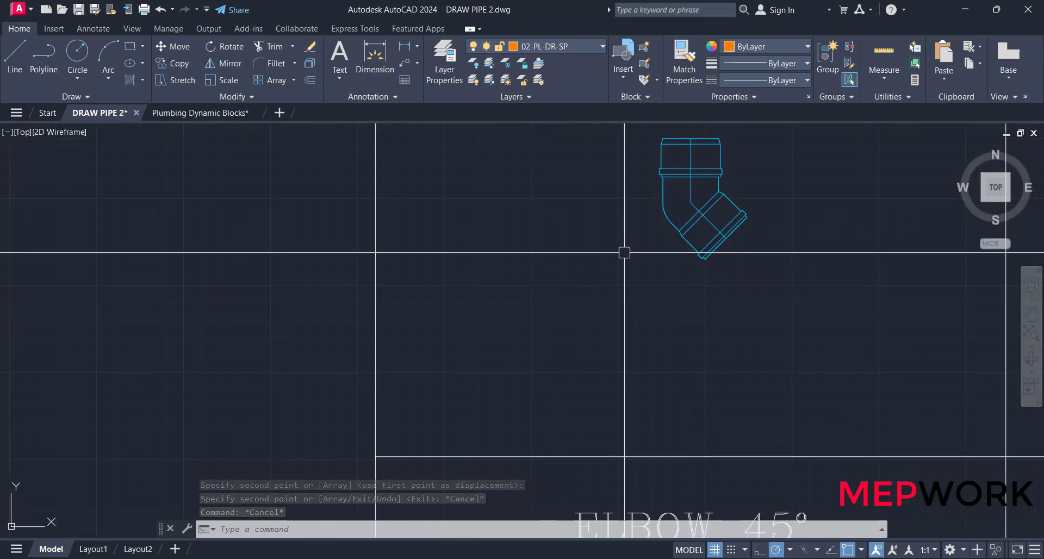
scroll(625, 250, "up", 2)
left_click(688, 253)
type("co")
key("space")
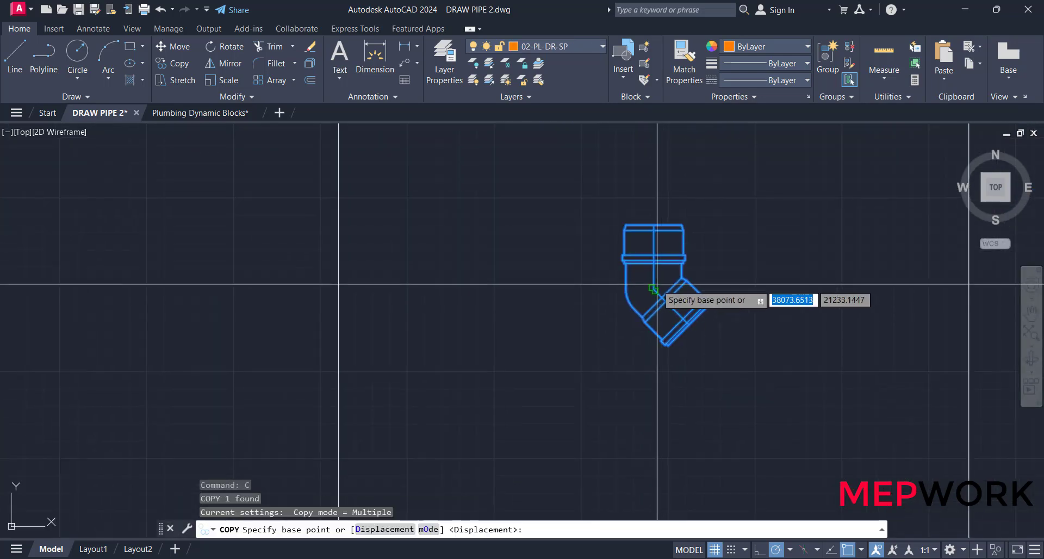
left_click(679, 284)
scroll(707, 305, "down", 5)
scroll(389, 396, "up", 8)
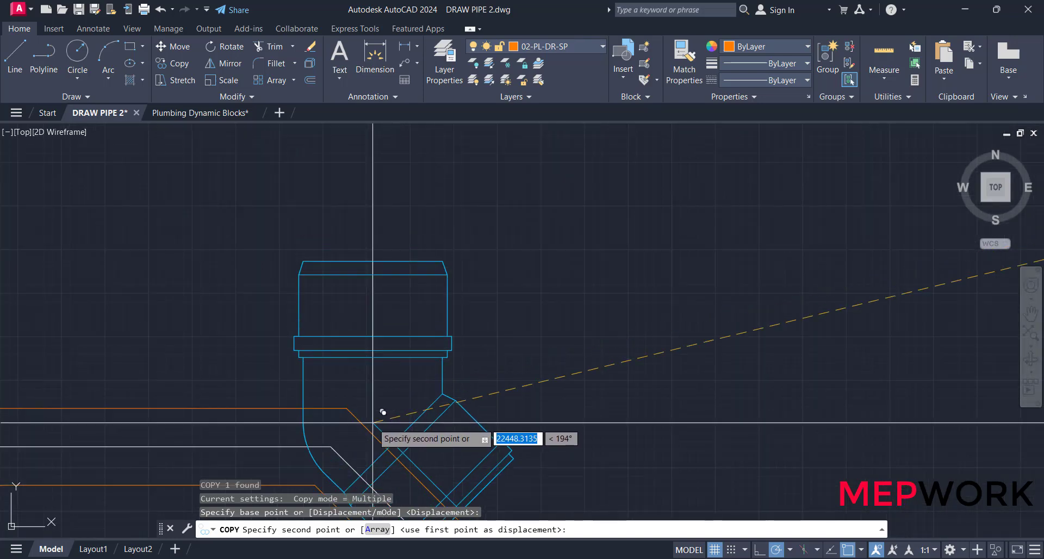
scroll(534, 298, "down", 1)
middle_click_drag(533, 298, 340, 429)
scroll(340, 430, "down", 5)
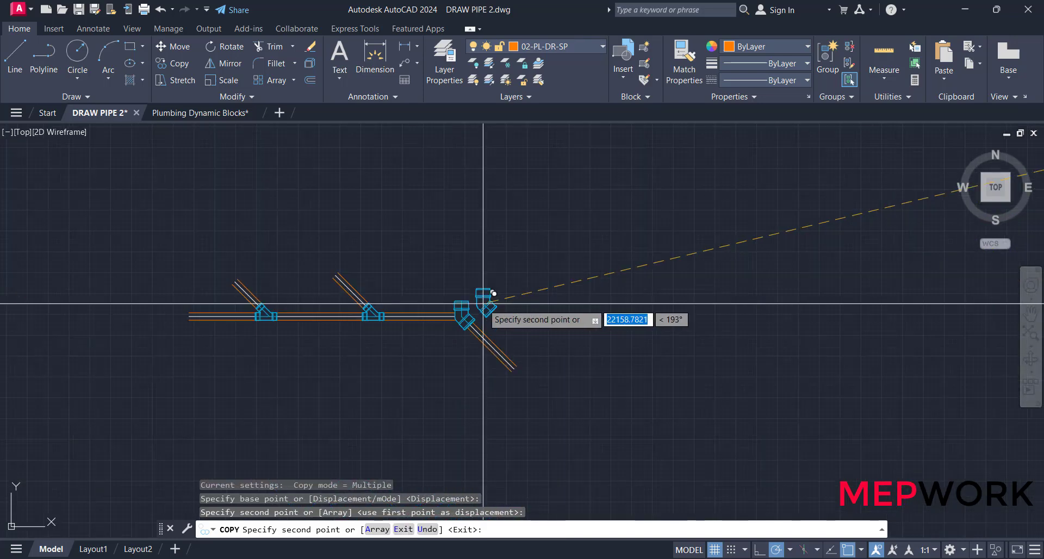
key("Escape")
- Set the copied elbow's size to 110, then mirror it and erase the original
scroll(449, 314, "up", 5)
left_click(486, 337)
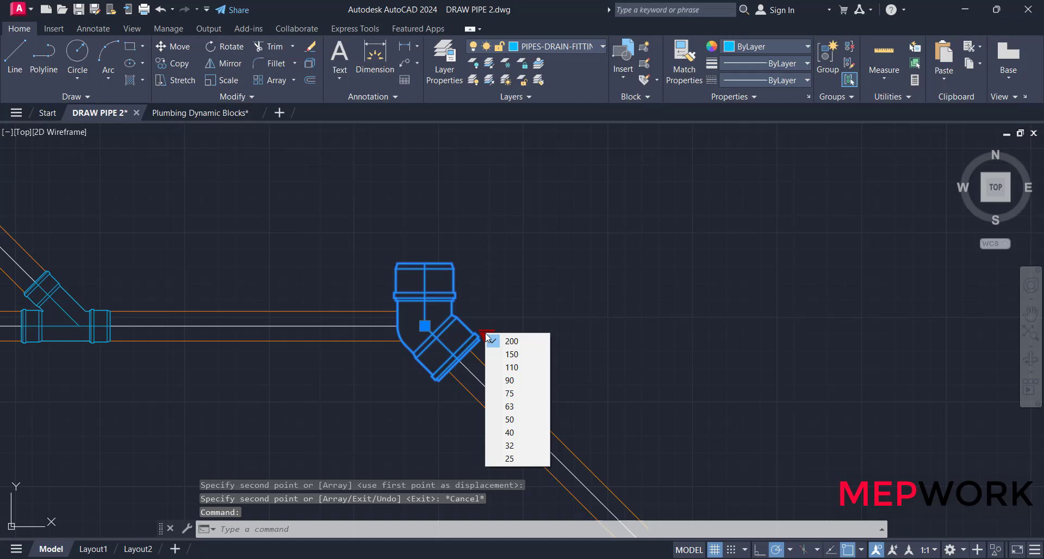
left_click(503, 367)
middle_click_drag(496, 356, 513, 342)
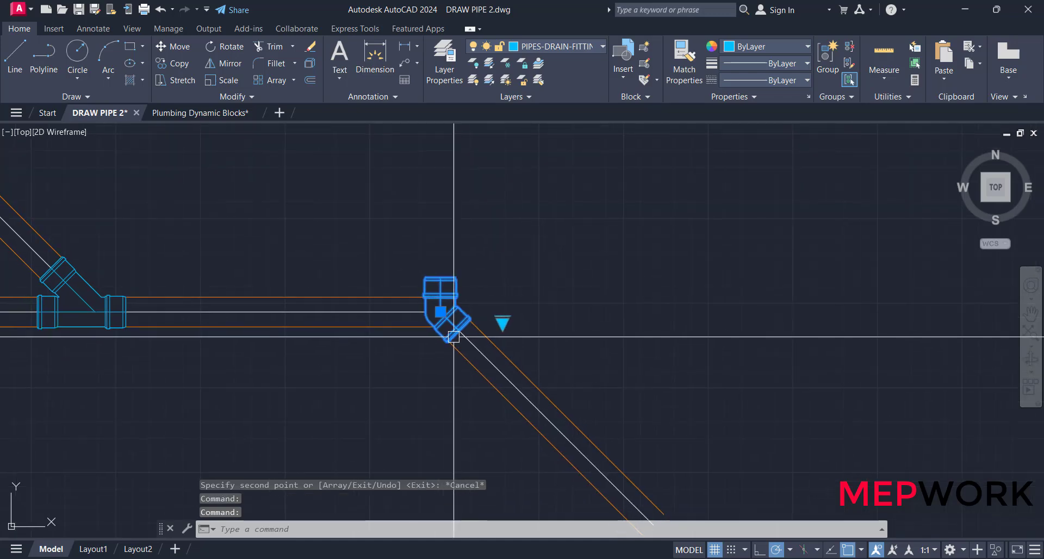
type("I")
key("Return")
scroll(450, 338, "up", 5)
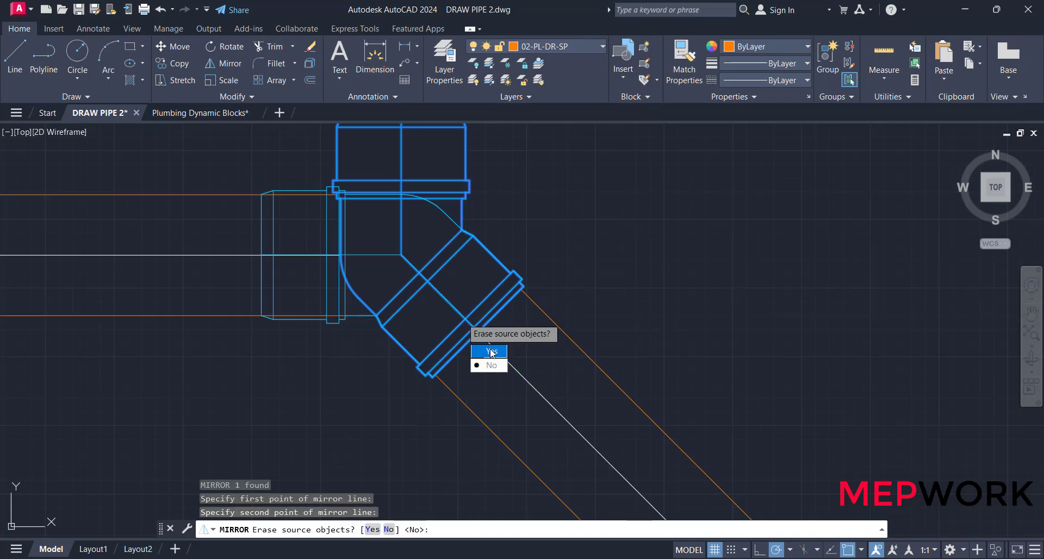
left_click(491, 352)
scroll(471, 326, "down", 6)
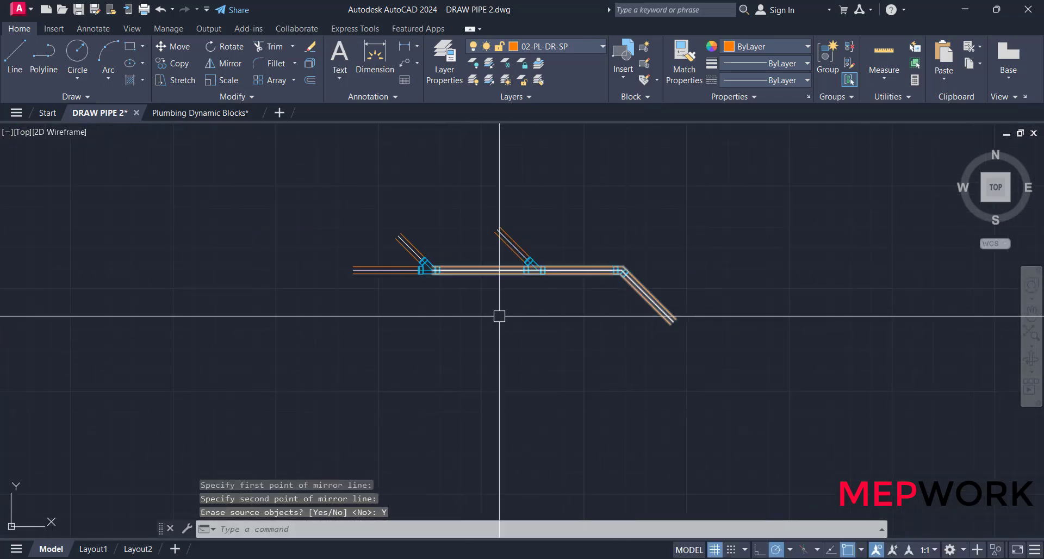
- Copy the PS-2 end fitting to the left end of the main pipe
scroll(499, 316, "down", 5)
scroll(715, 299, "up", 6)
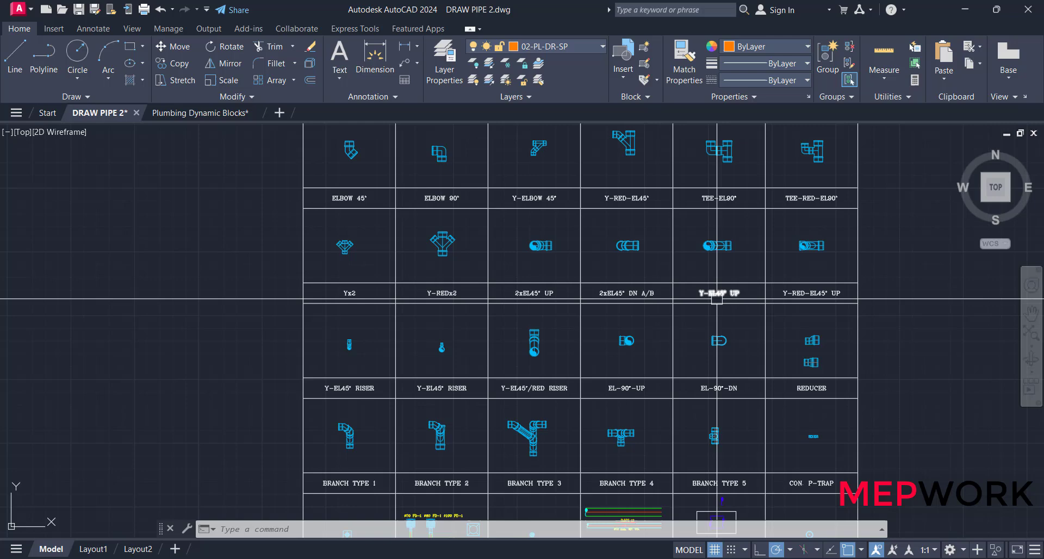
scroll(716, 299, "down", 4)
scroll(516, 429, "up", 7)
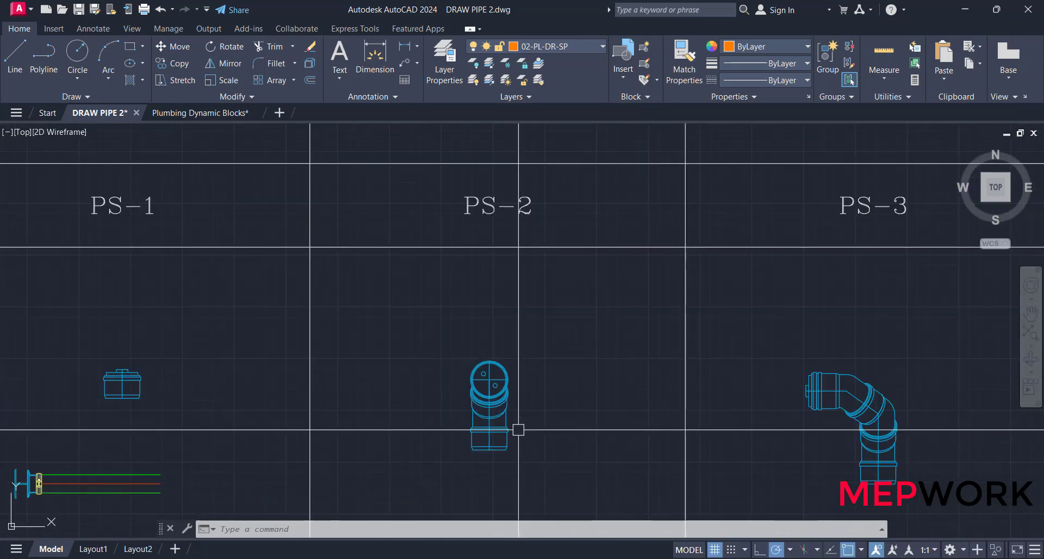
scroll(497, 421, "down", 1)
type("co")
key("Return")
scroll(511, 380, "up", 6)
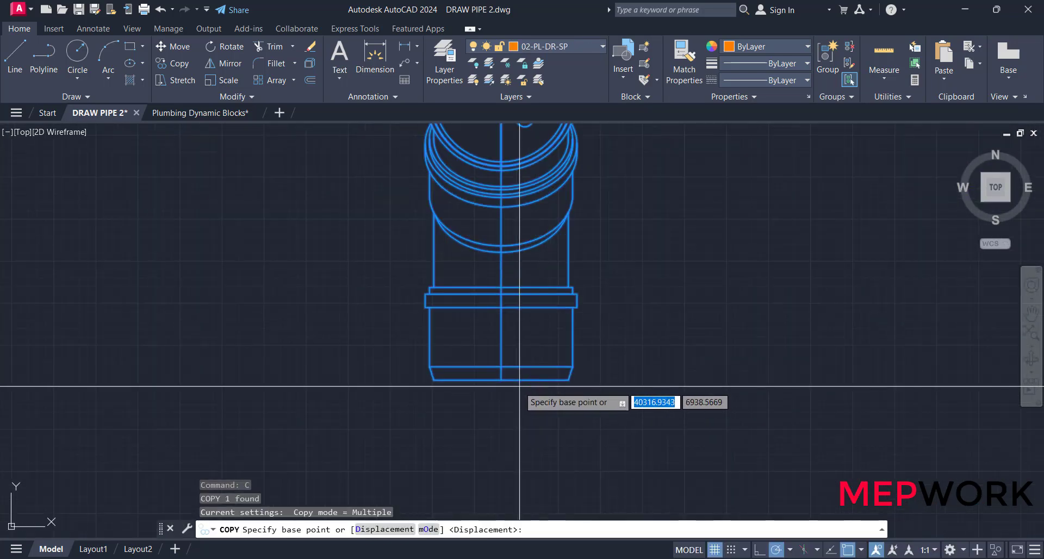
left_click(502, 380)
scroll(504, 383, "down", 6)
scroll(432, 415, "up", 6)
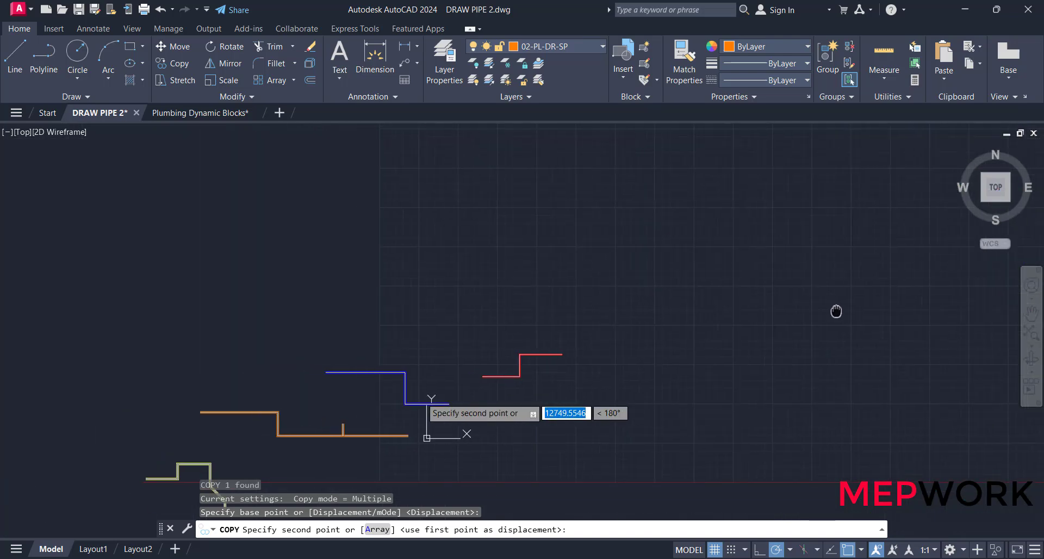
scroll(478, 291, "up", 6)
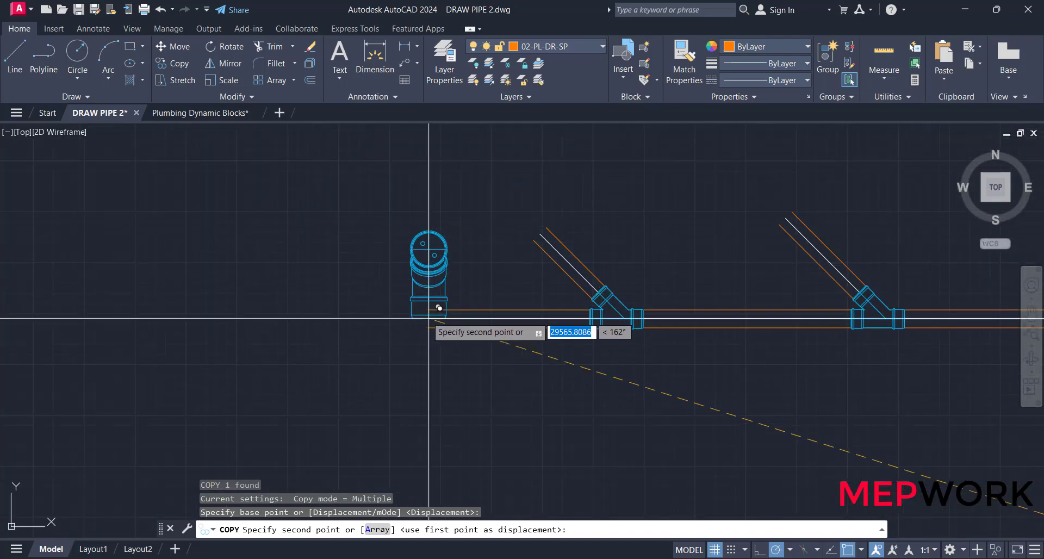
left_click(428, 317)
key("Return")
- Rotate the end fitting 90° about its bottom to align with the pipe
left_click(428, 323)
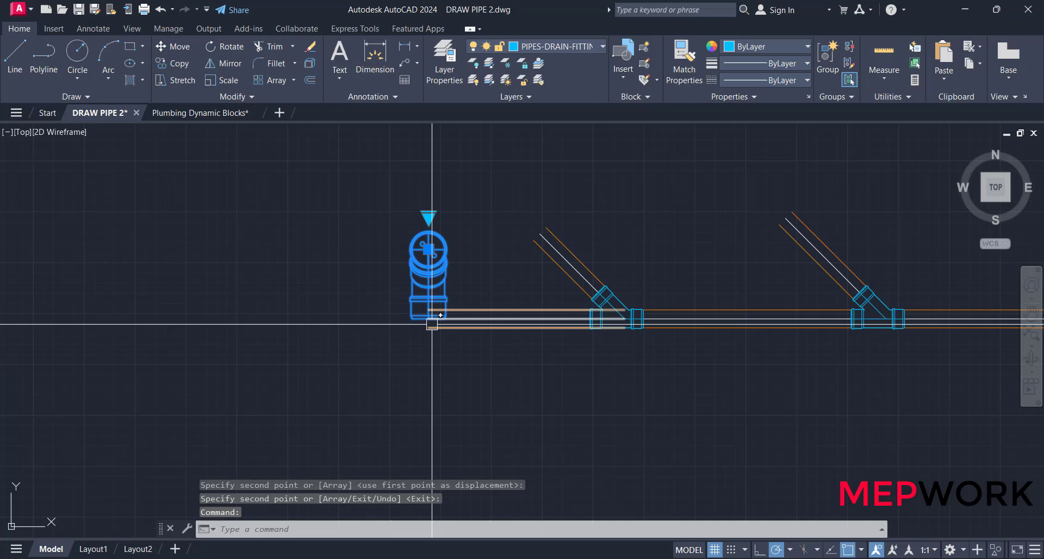
type("ro")
key("Return")
scroll(450, 307, "up", 8)
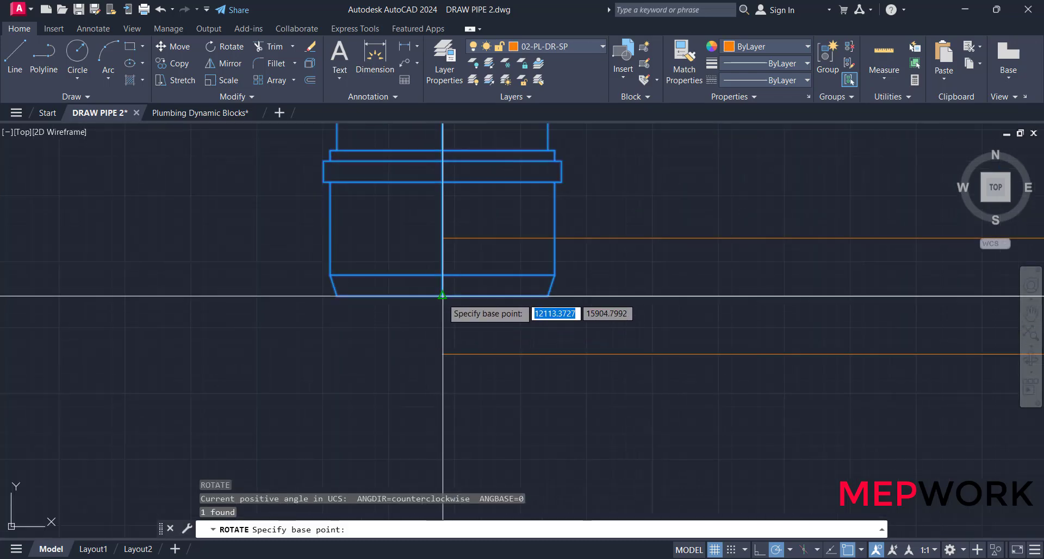
left_click(442, 295)
scroll(484, 232, "down", 5)
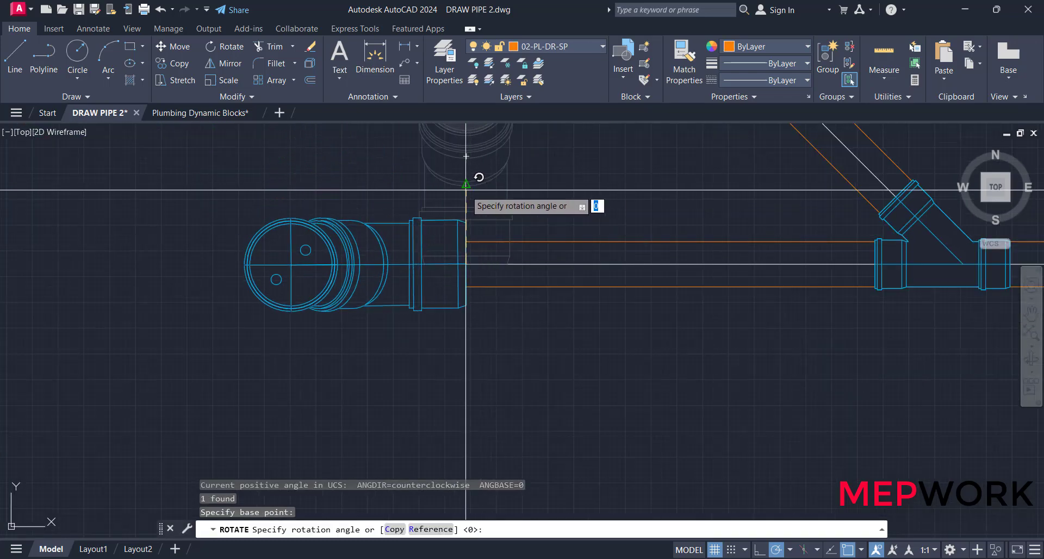
scroll(471, 185, "down", 4)
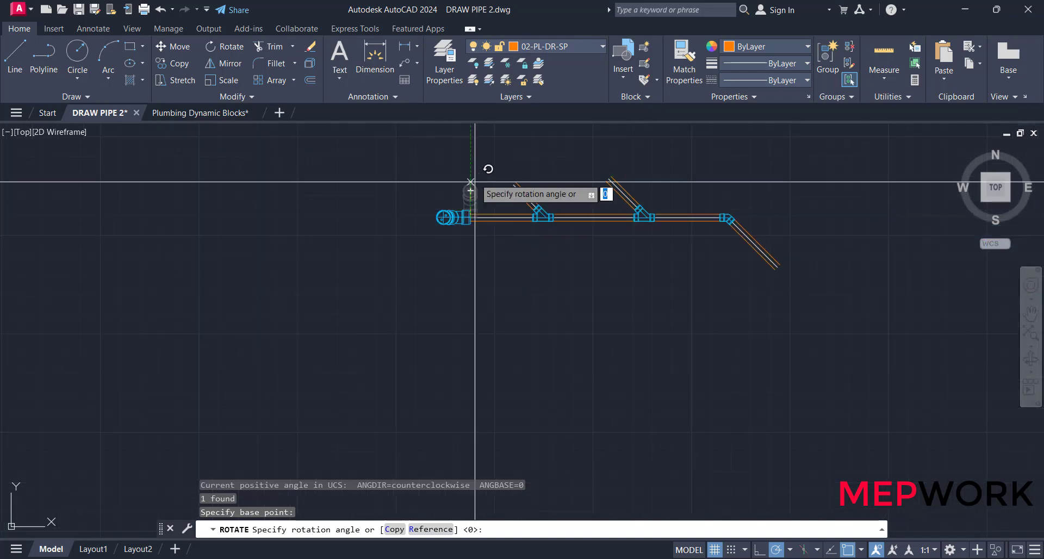
left_click(471, 141)
scroll(458, 217, "up", 5)
- Resize the end fitting to 110 and move it by its socket end onto the pipe
left_click(436, 233)
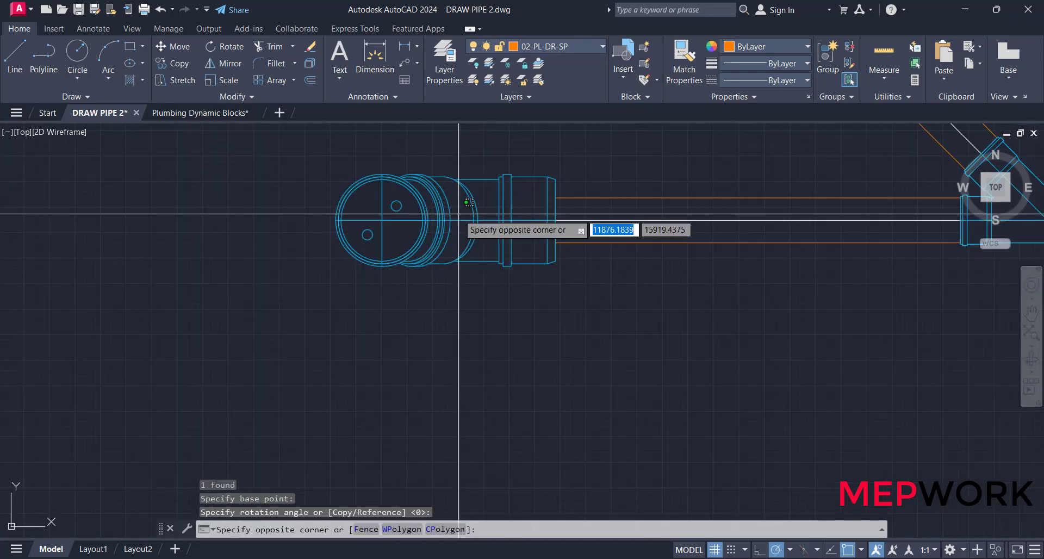
left_click(302, 220)
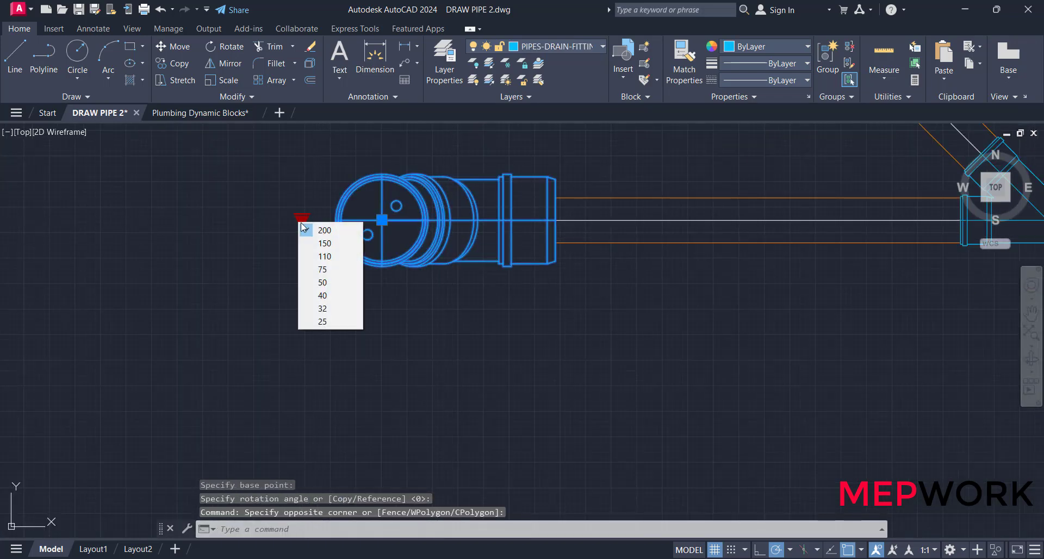
left_click(325, 259)
middle_click_drag(554, 250, 540, 273)
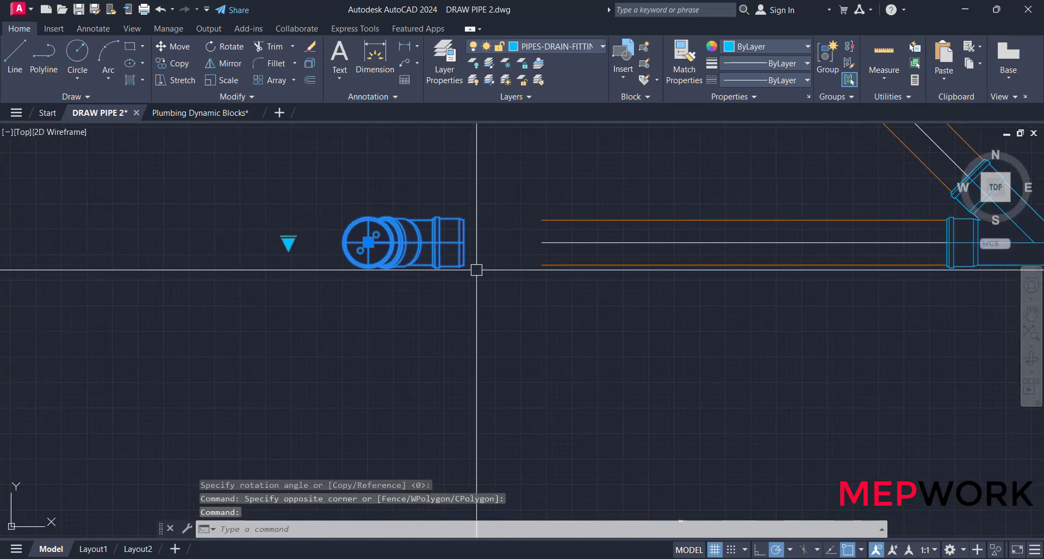
key("Return")
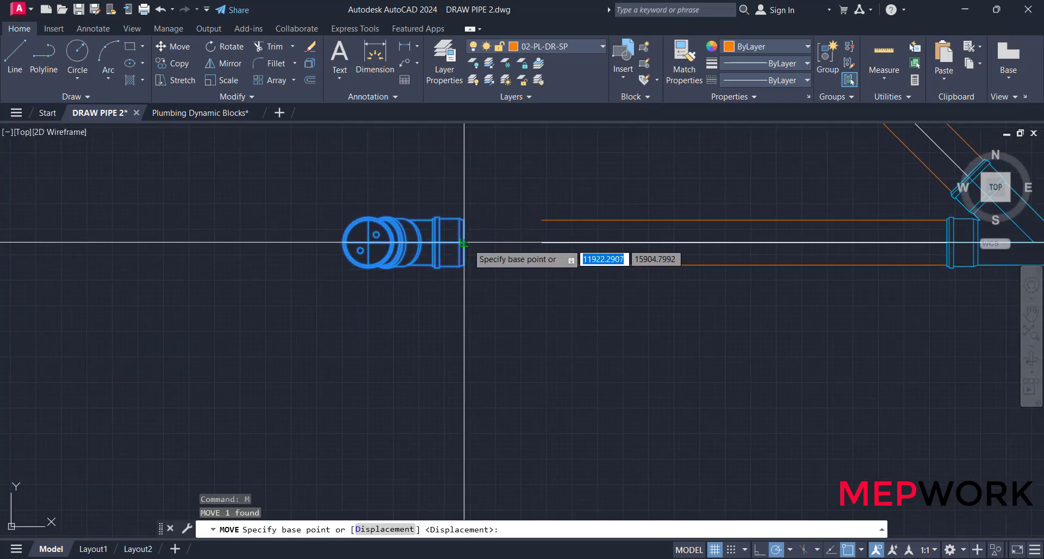
left_click(464, 243)
scroll(477, 305, "down", 5)
key("Escape")
key("Escape")
key("Escape")
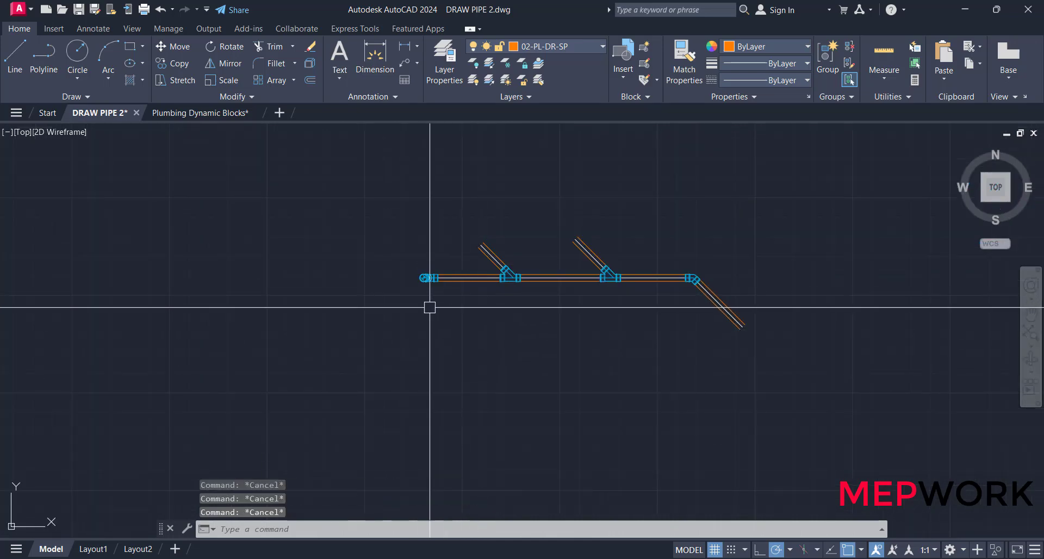
- Copy the 2xEL45° UP fitting from the legend table to the upper branch end
scroll(429, 307, "down", 5)
scroll(592, 387, "up", 5)
middle_click_drag(625, 353, 592, 388)
scroll(554, 177, "up", 4)
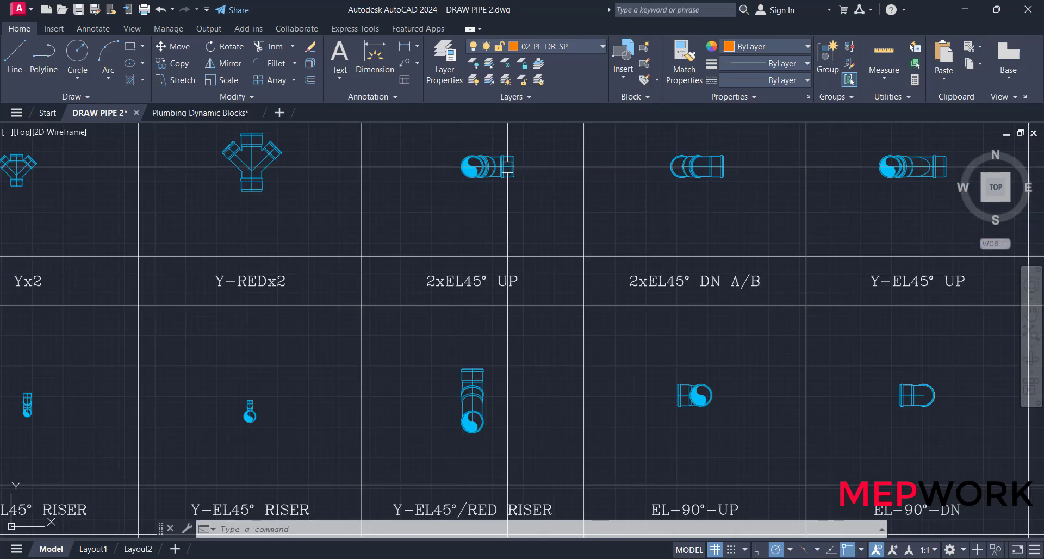
type("c")
key("Return")
scroll(495, 210, "up", 5)
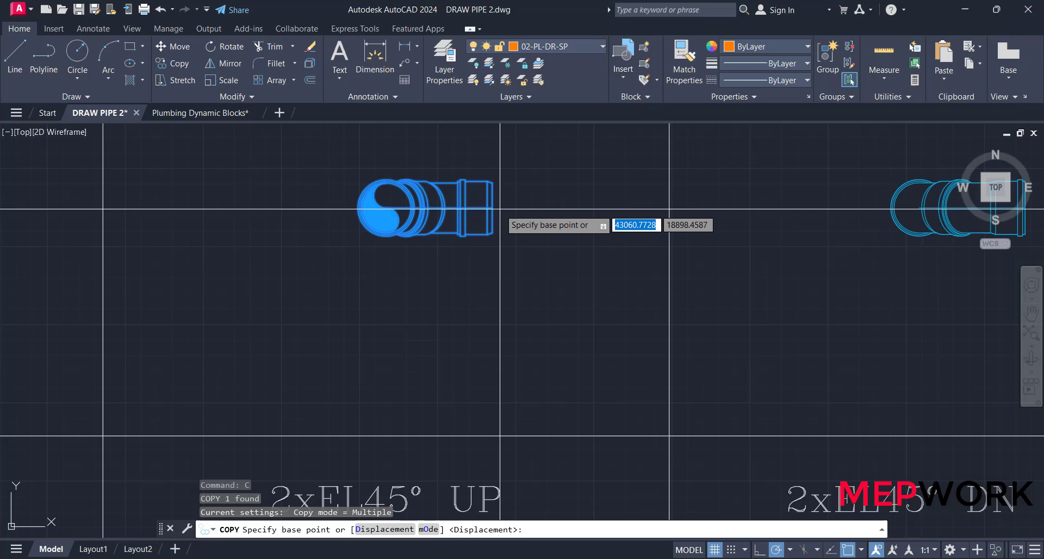
left_click(495, 209)
scroll(660, 232, "down", 5)
scroll(560, 303, "down", 3)
scroll(431, 338, "up", 3)
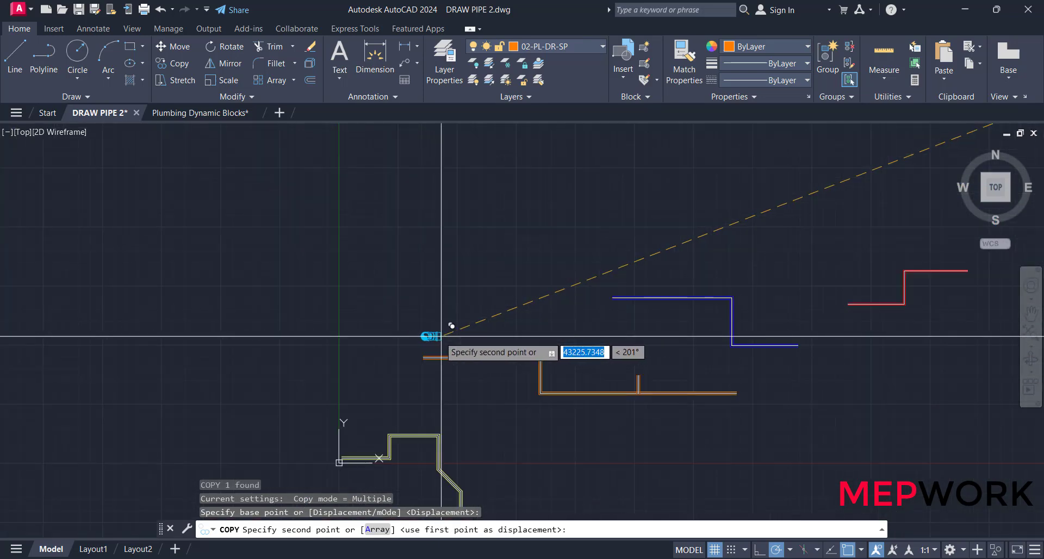
middle_click_drag(431, 338, 556, 399)
scroll(533, 428, "down", 2)
scroll(625, 256, "up", 4)
middle_click_drag(625, 256, 566, 319)
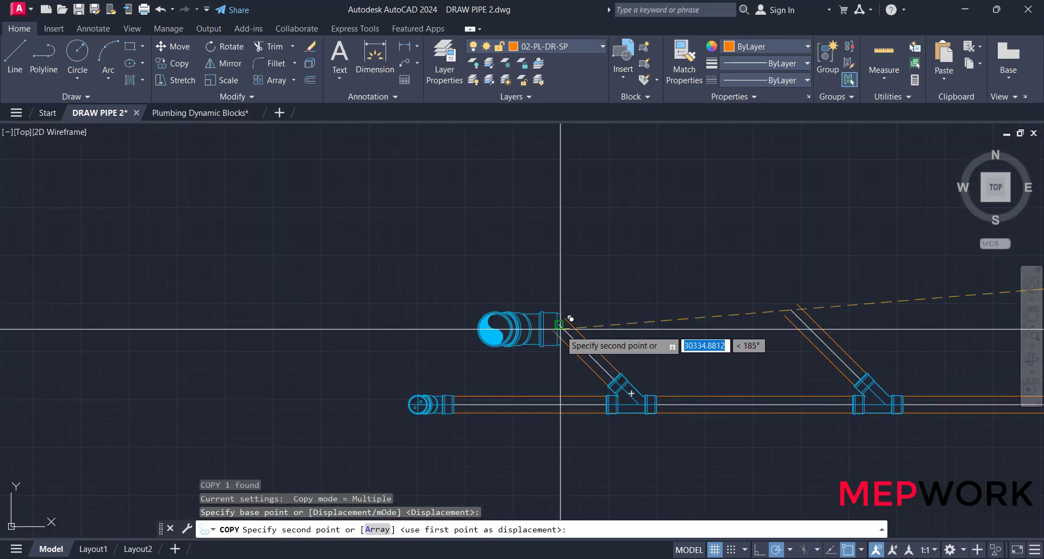
scroll(563, 322, "up", 3)
left_click(552, 323)
key("Escape")
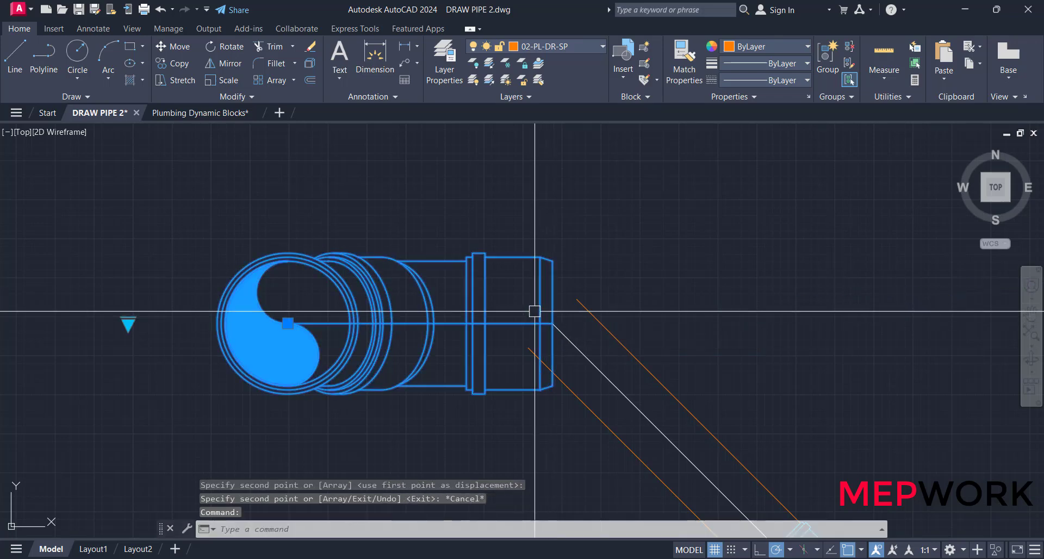
- Set the fitting's size to A-110 and rotate it 45° to follow the branch
left_click(128, 322)
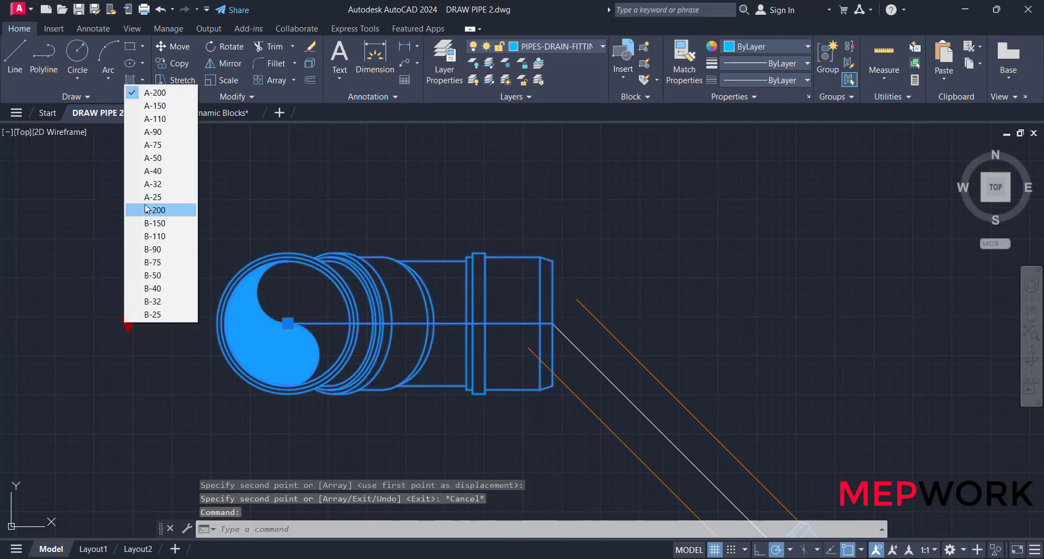
left_click(158, 124)
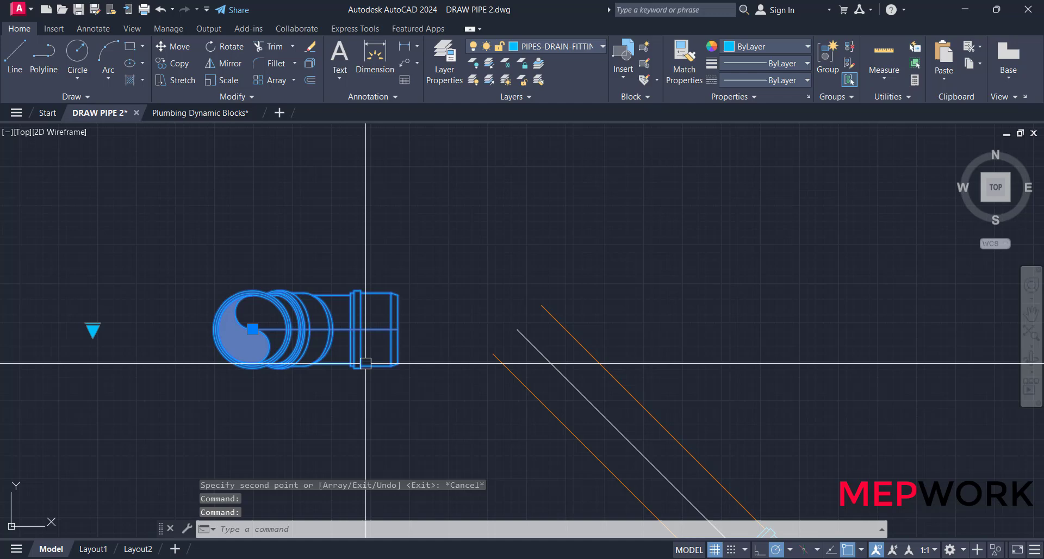
type("ro")
key("Return")
left_click(398, 329)
left_click(447, 373)
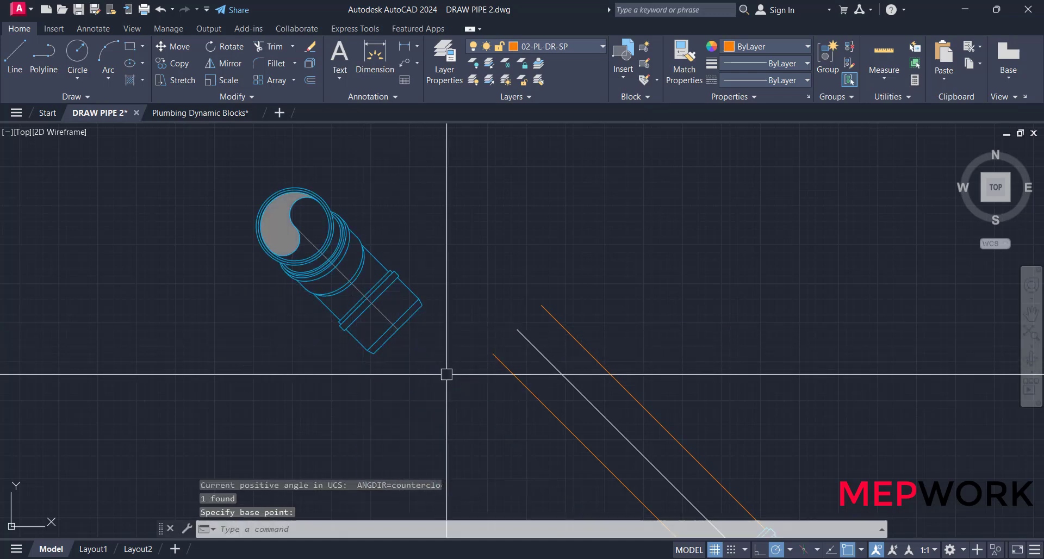
scroll(402, 323, "up", 3)
- Move the rotated fitting so its socket end seats on the branch pipe end
key("Return")
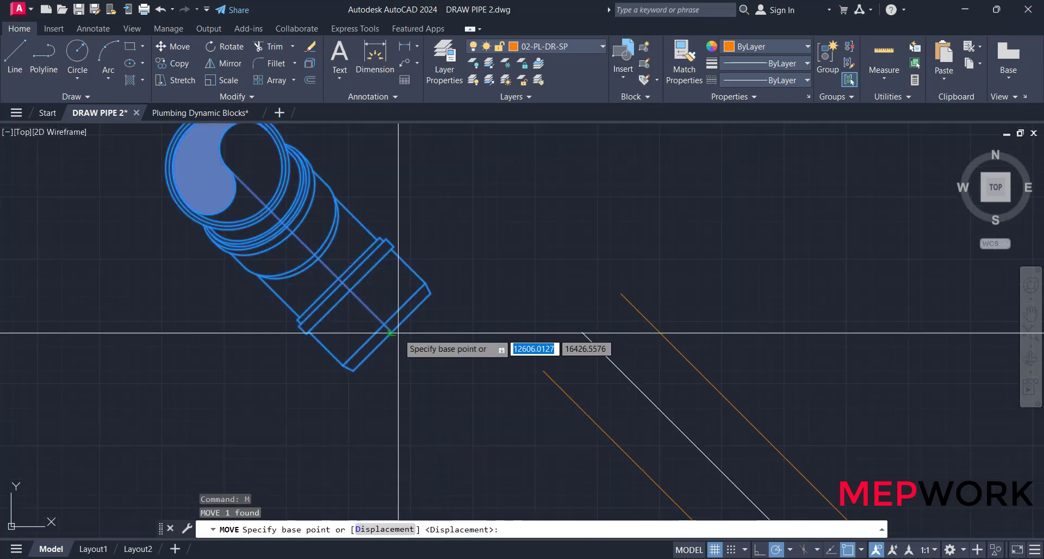
left_click(391, 332)
left_click(590, 317)
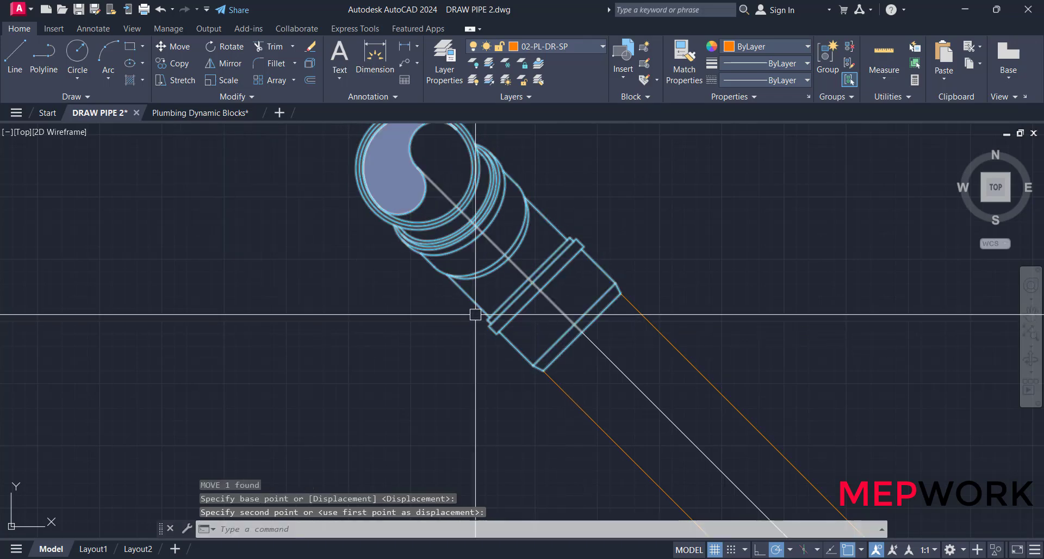
scroll(504, 355, "down", 5)
key("Escape")
- Copy the branch-end fitting onto the second branch pipe's end
left_click(478, 326)
scroll(479, 326, "up", 5)
type("c")
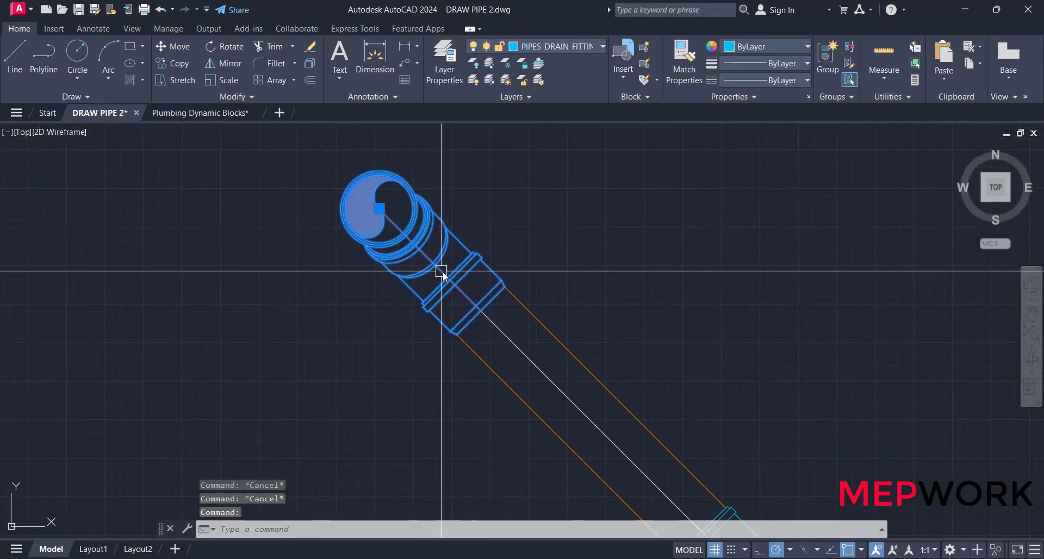
key("Return")
left_click(487, 316)
scroll(524, 344, "down", 5)
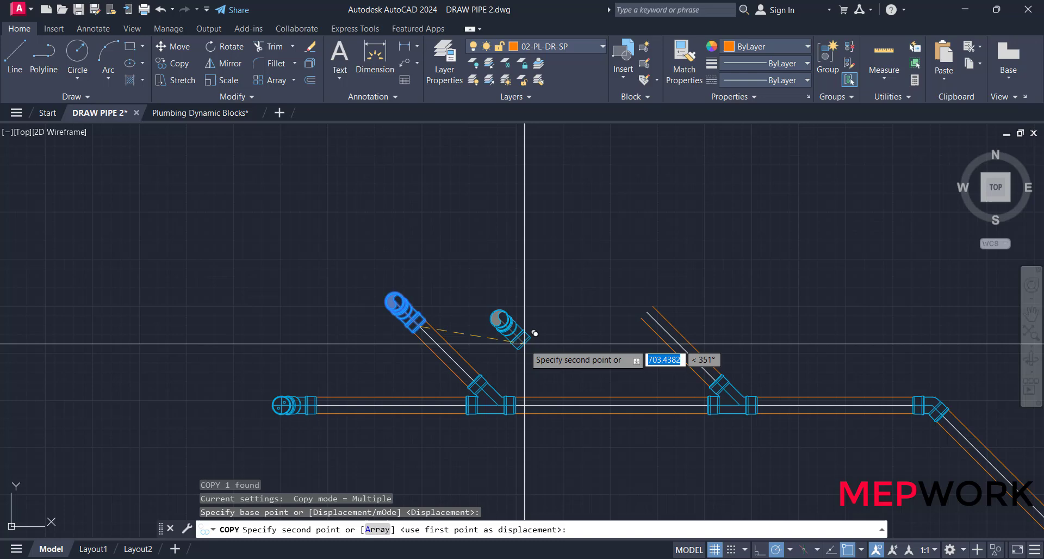
scroll(647, 302, "up", 5)
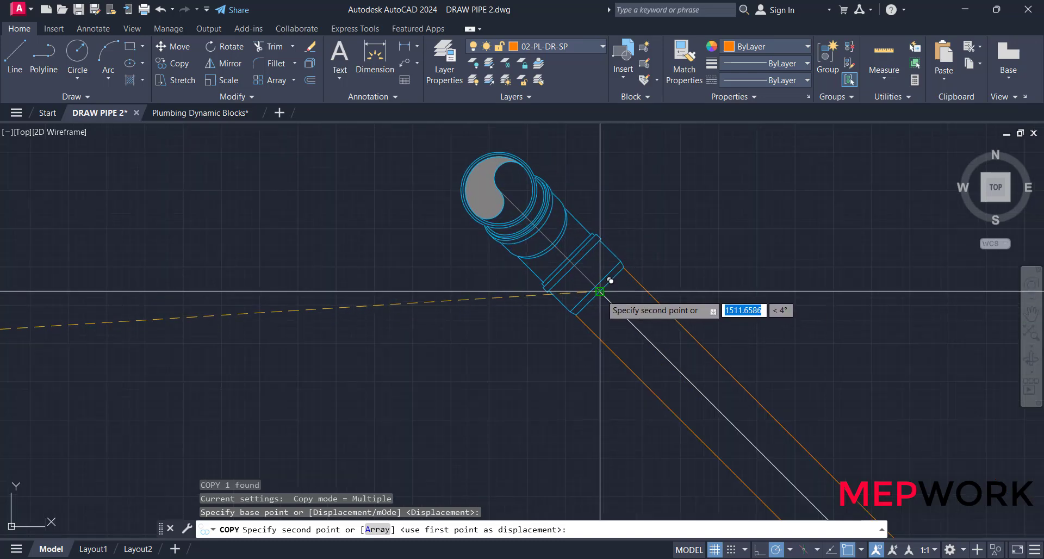
left_click(469, 297)
scroll(479, 321, "down", 5)
key("Escape")
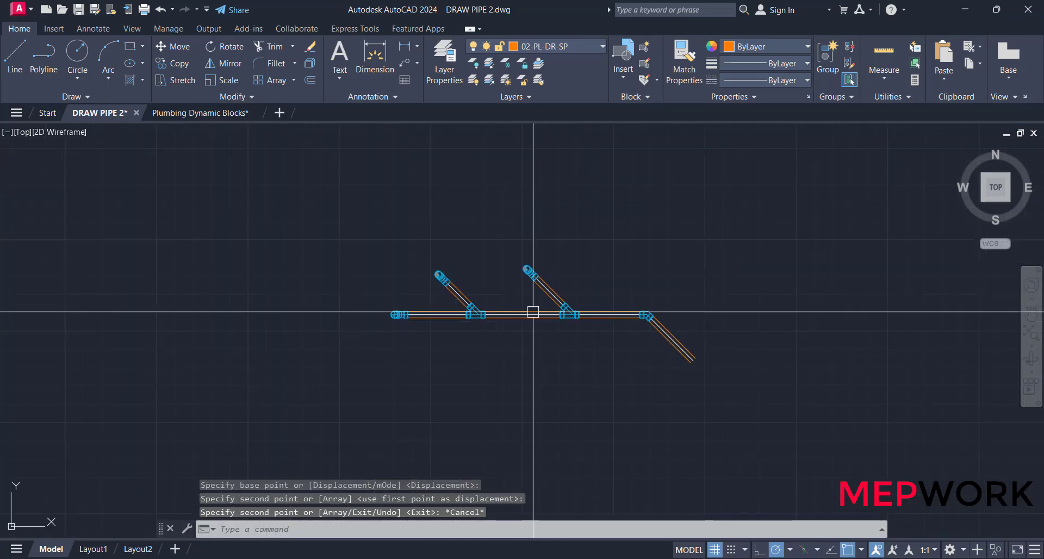
- Draw a rectangle whose opposite corners enclose the whole fitted pipe assembly
left_click(132, 46)
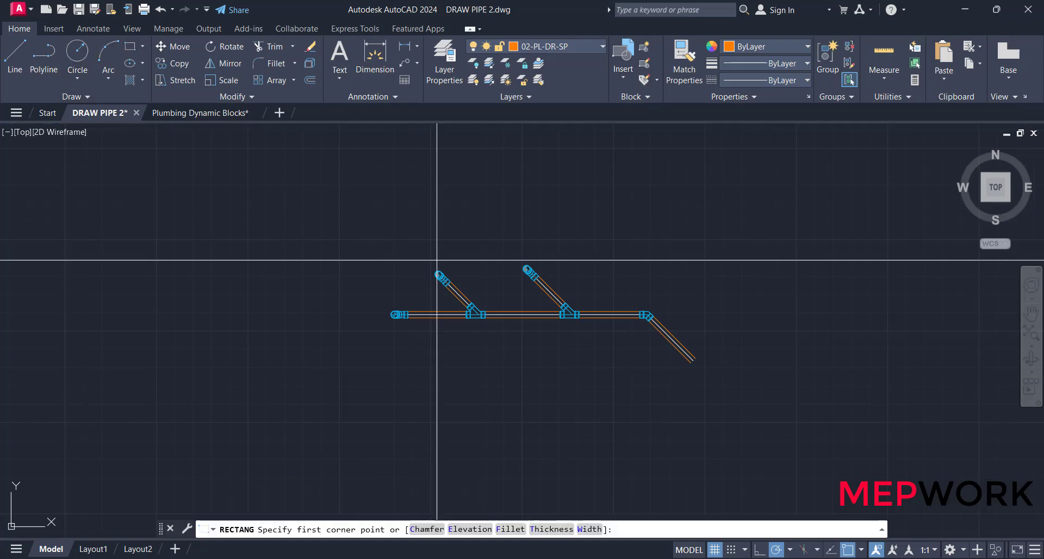
left_click(337, 233)
left_click(710, 385)
scroll(462, 351, "down", 5)
key("Escape")
key("Escape")
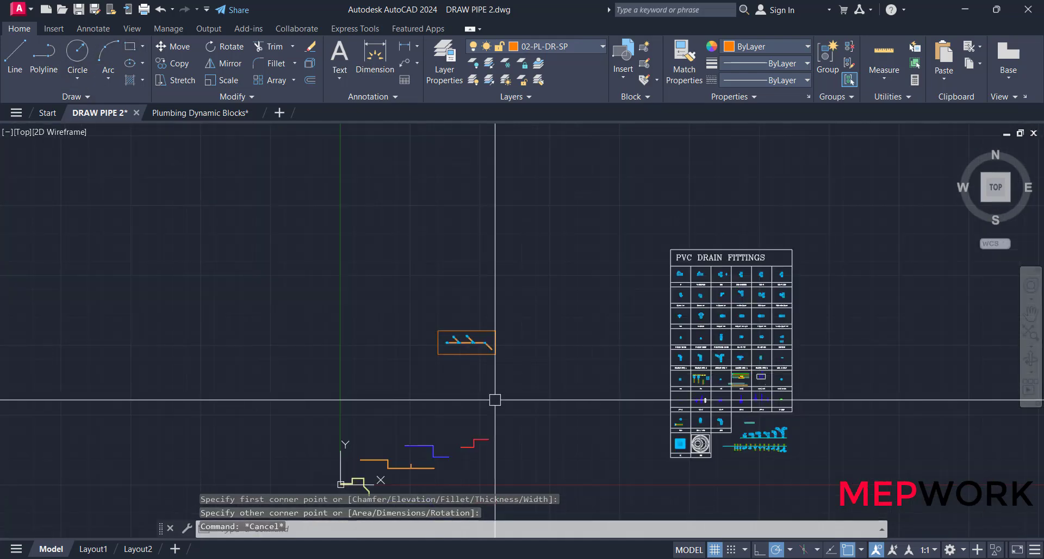
scroll(546, 364, "up", 2)
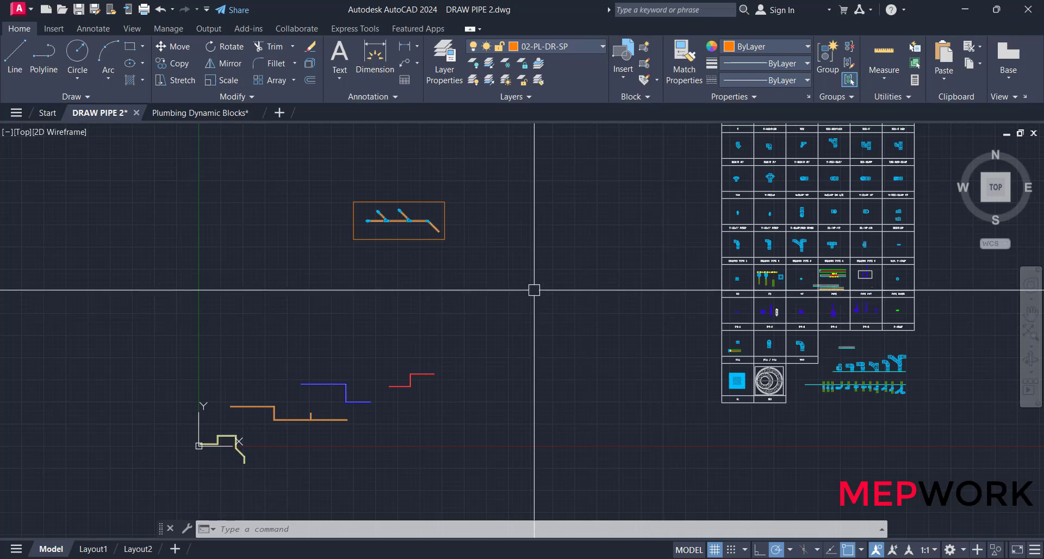
scroll(489, 299, "up", 8)
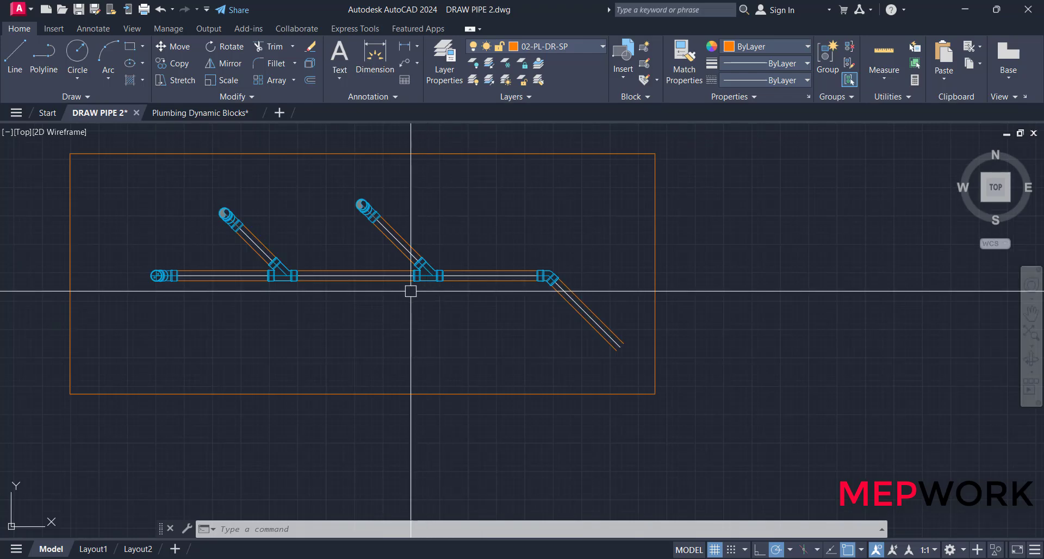
- Select the pipes at the wye and stretch their endpoint grips to the wye centre
scroll(411, 290, "down", 6)
scroll(410, 328, "up", 6)
left_click(384, 283)
scroll(440, 295, "up", 5)
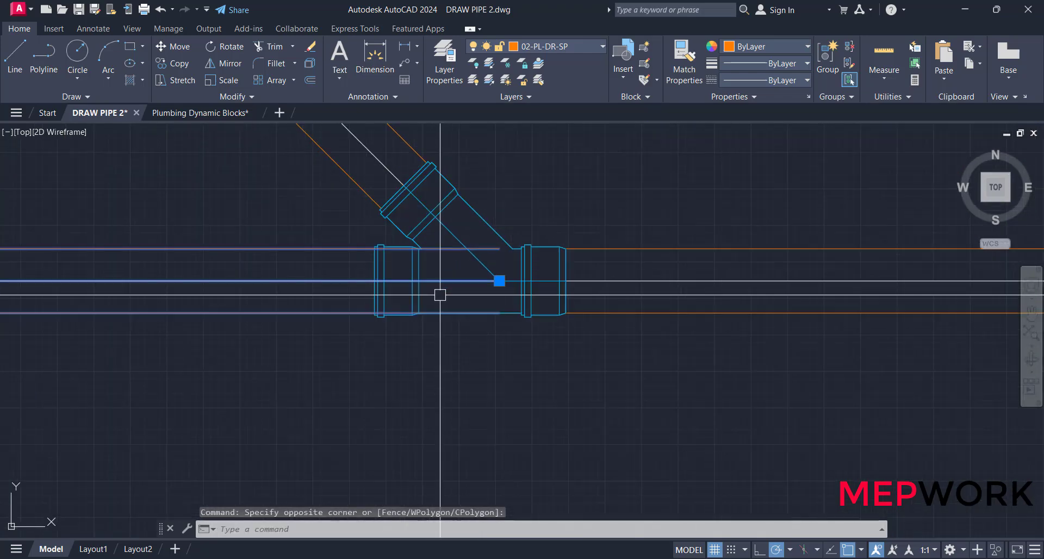
left_click(498, 281)
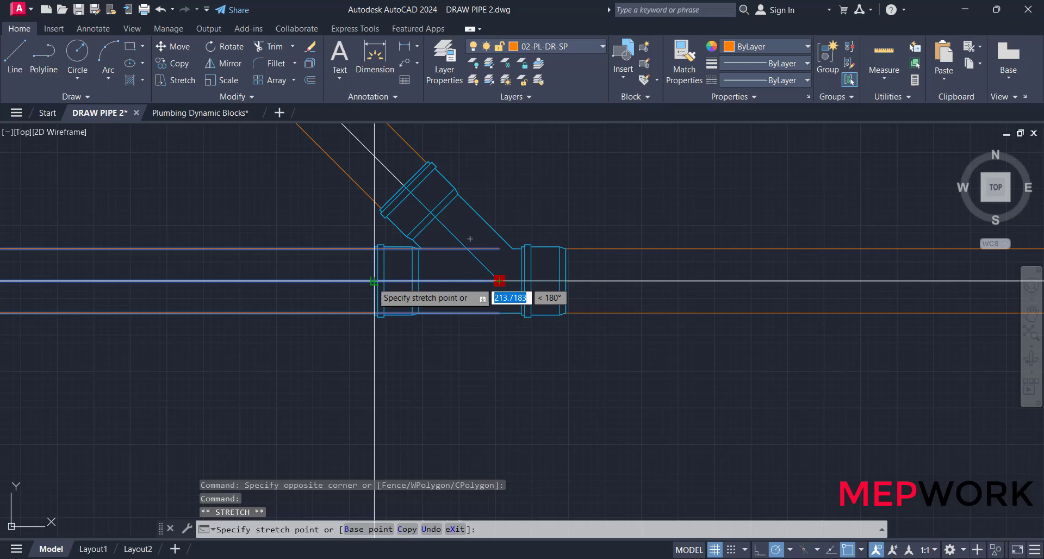
scroll(374, 281, "down", 5)
left_click(461, 303)
scroll(419, 299, "up", 5)
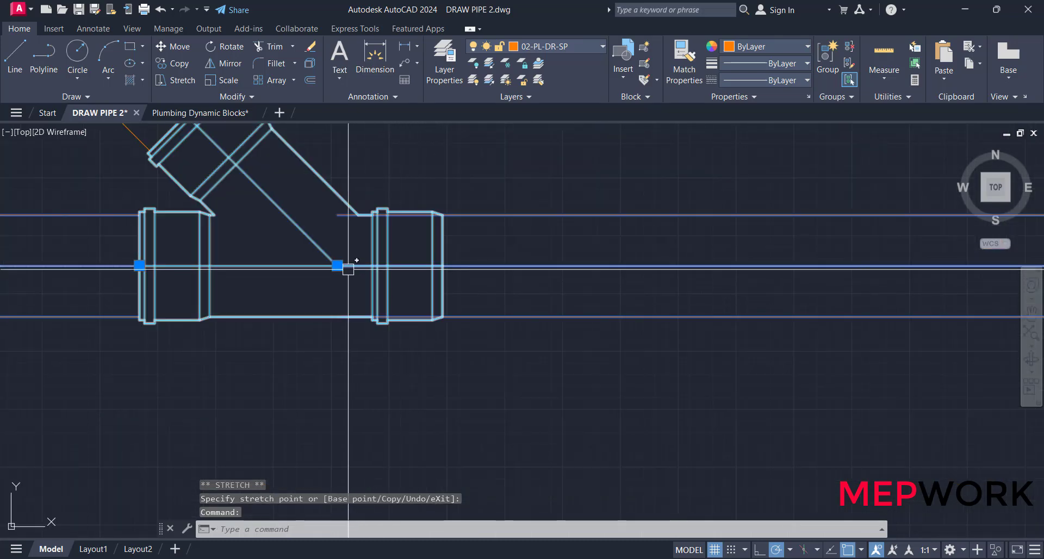
left_click(442, 270)
scroll(417, 270, "down", 5)
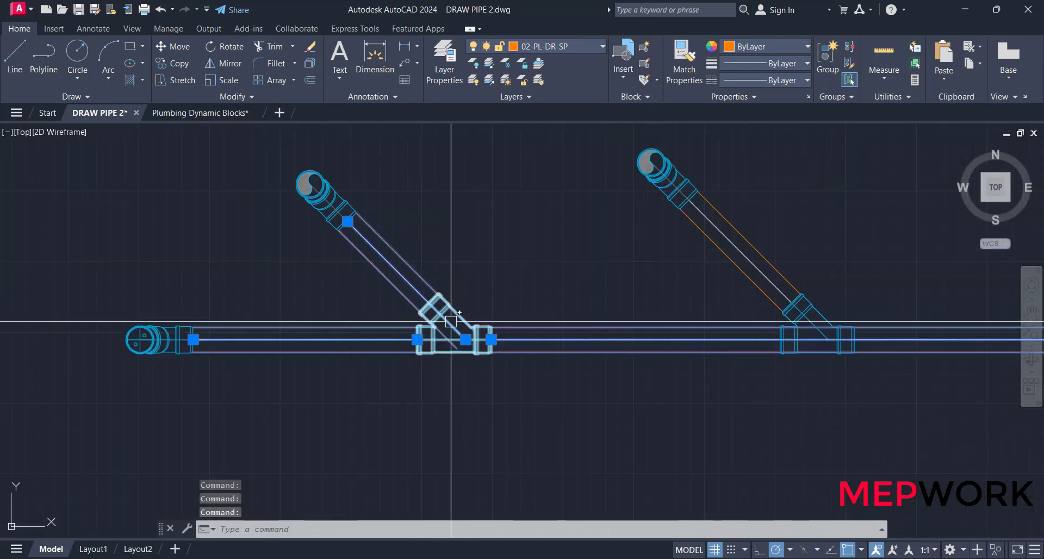
scroll(441, 314, "up", 5)
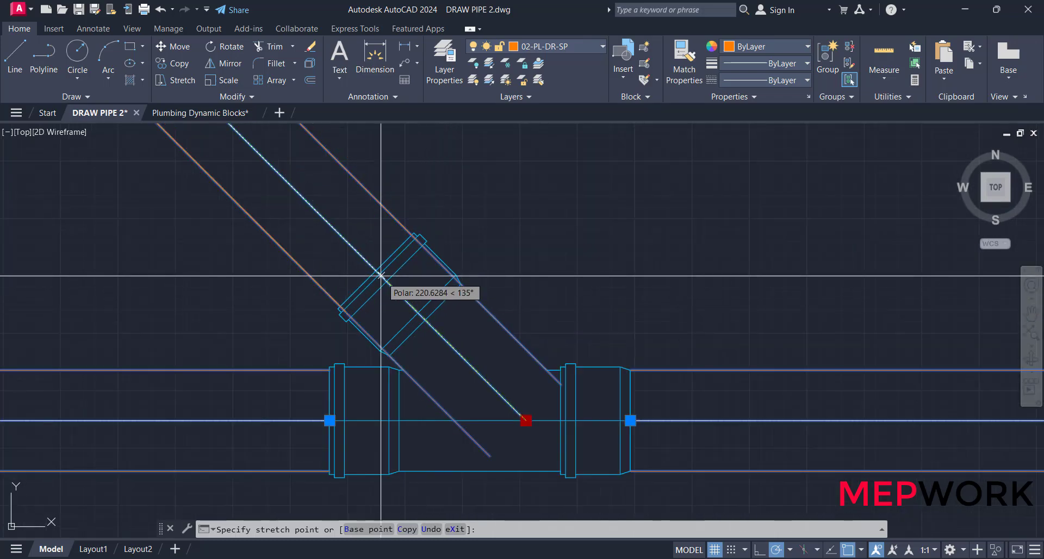
key("Escape")
scroll(446, 317, "down", 5)
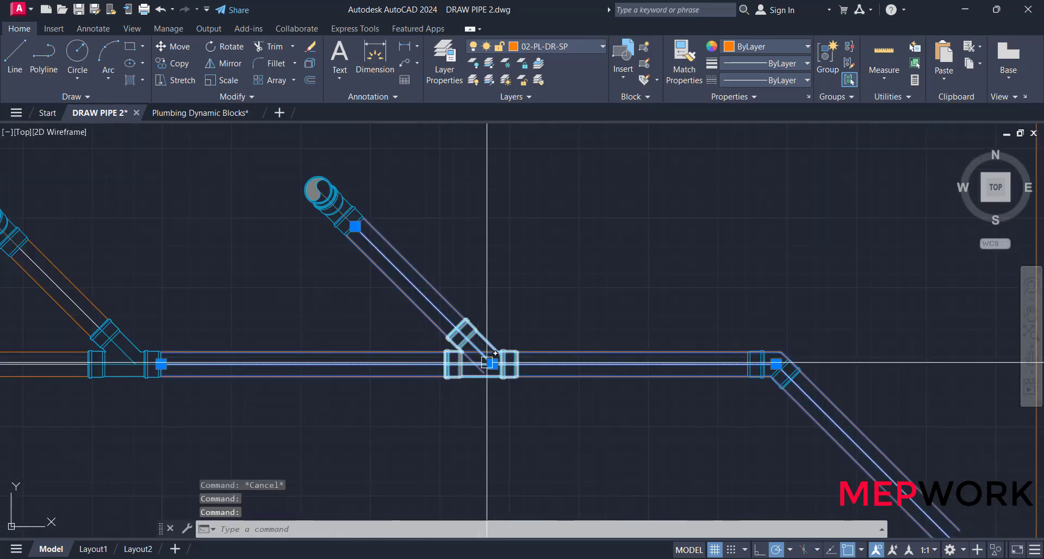